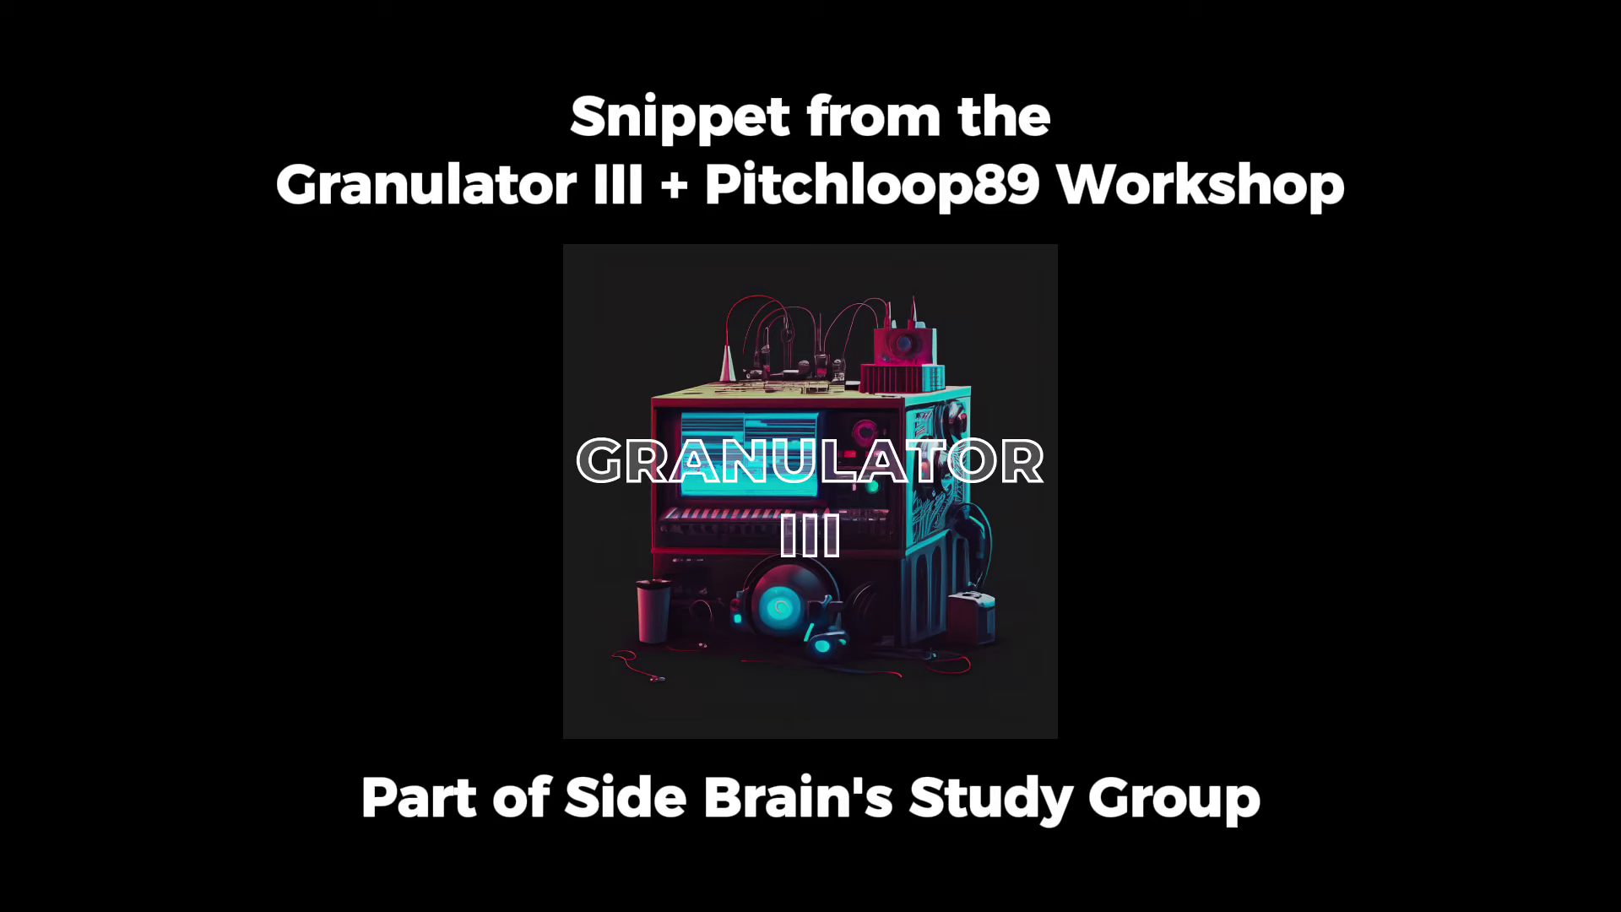
Place the sample OSS_TL_116_melodic_stack_loop_overwhelmed_A#maj on a new audio track and crop the clip
{"action": "left_click_drag", "start_coordinate": [405, 545], "coordinate": [796, 337]}
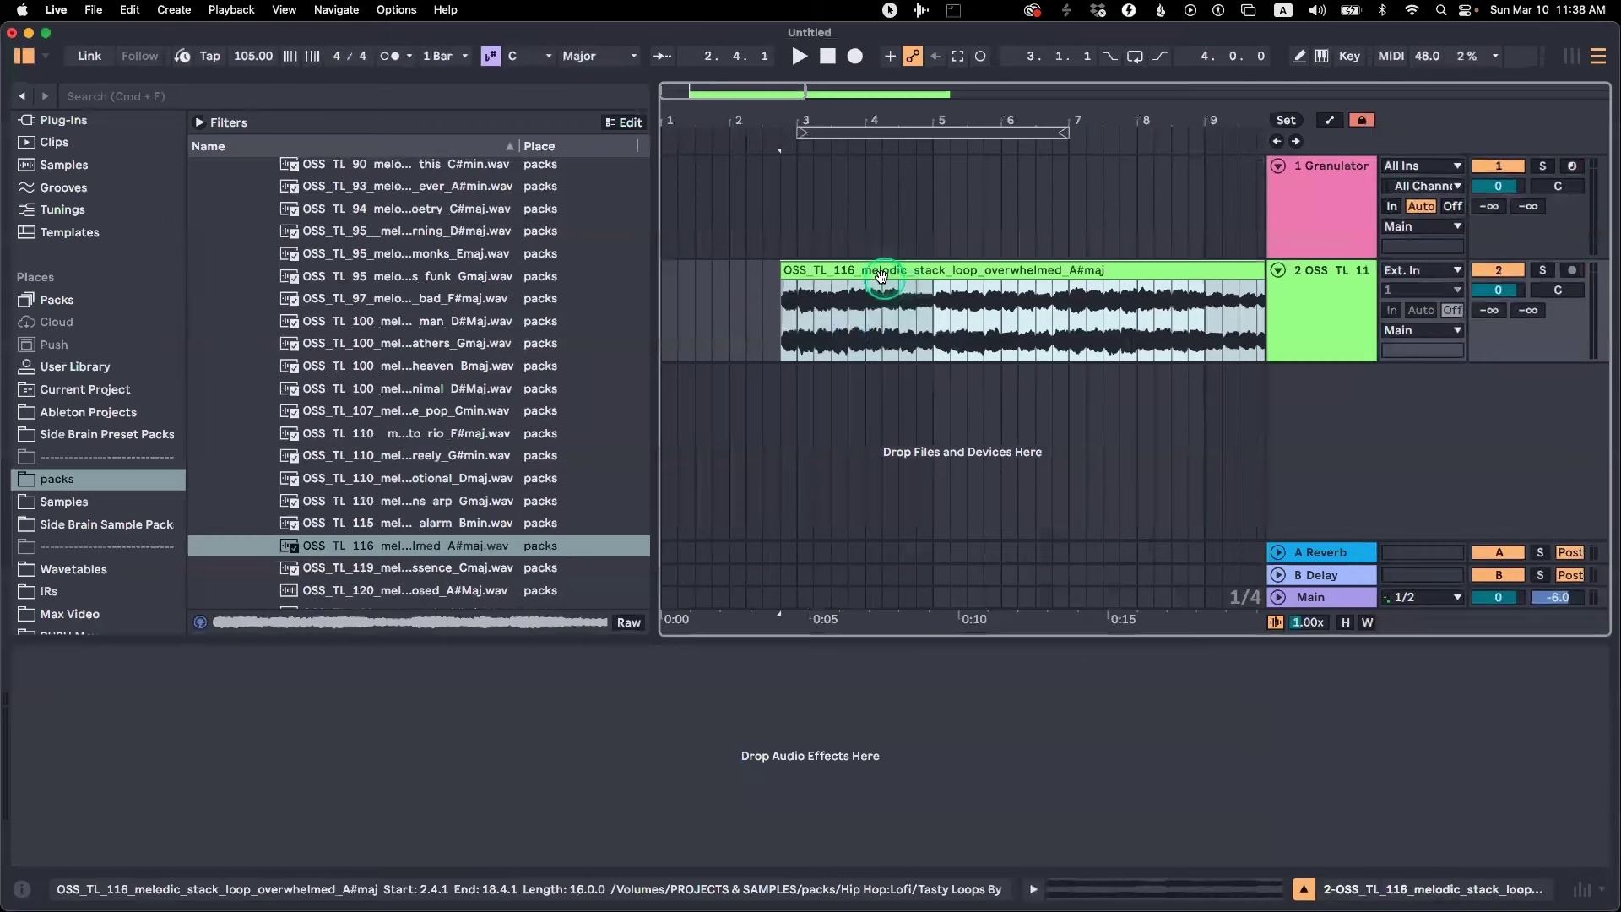
{"action": "right_click", "coordinate": [878, 271]}
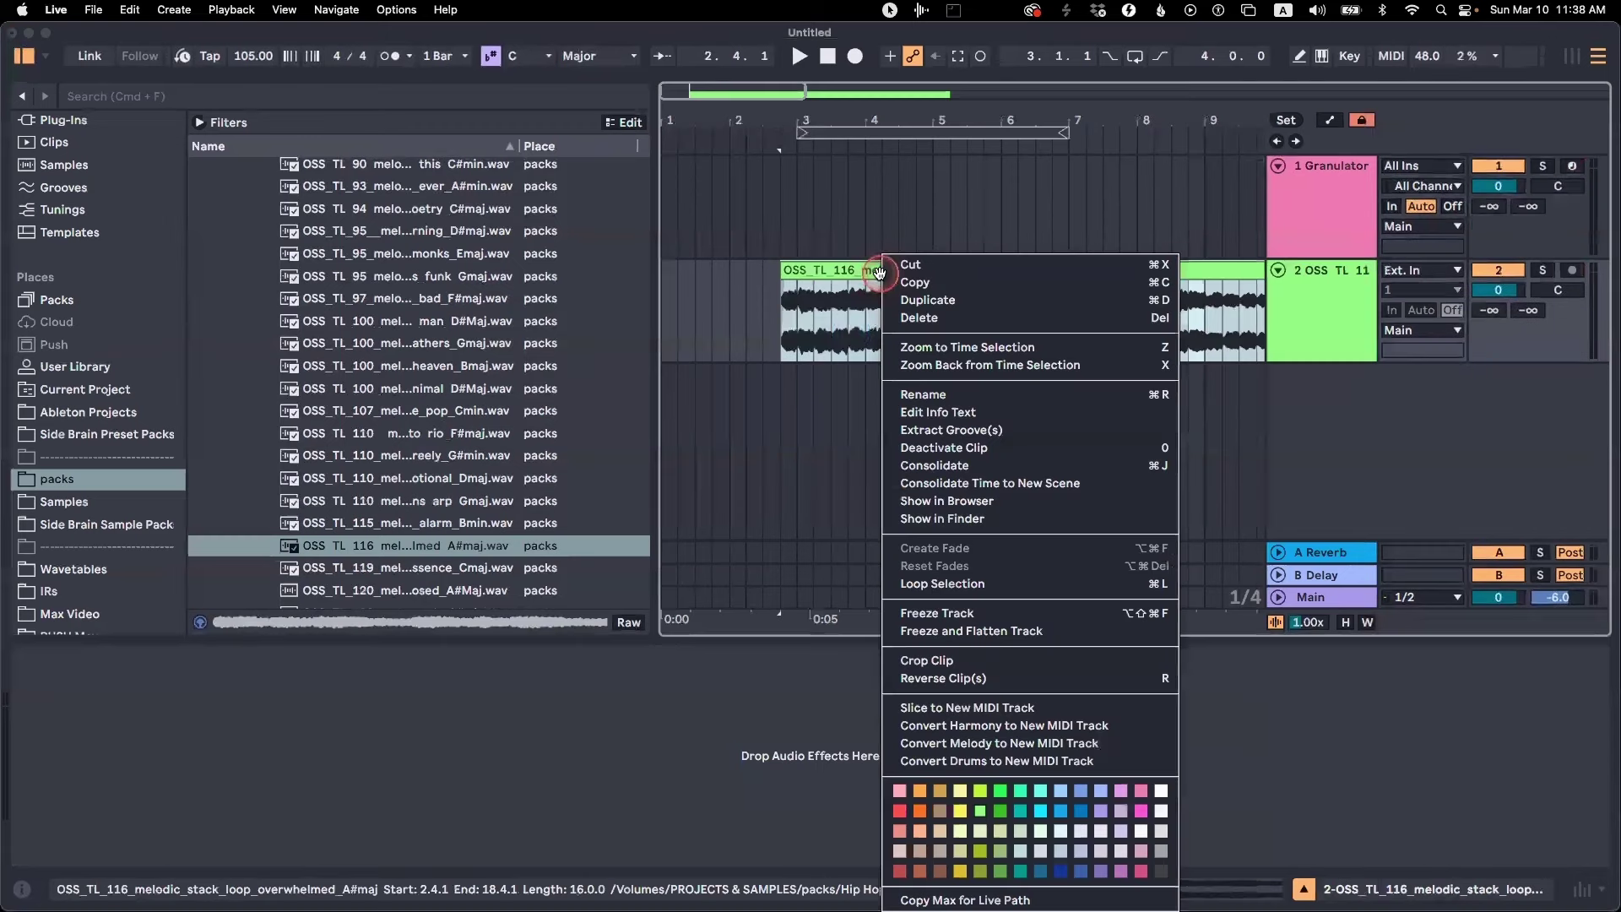
{"action": "left_click", "coordinate": [930, 655]}
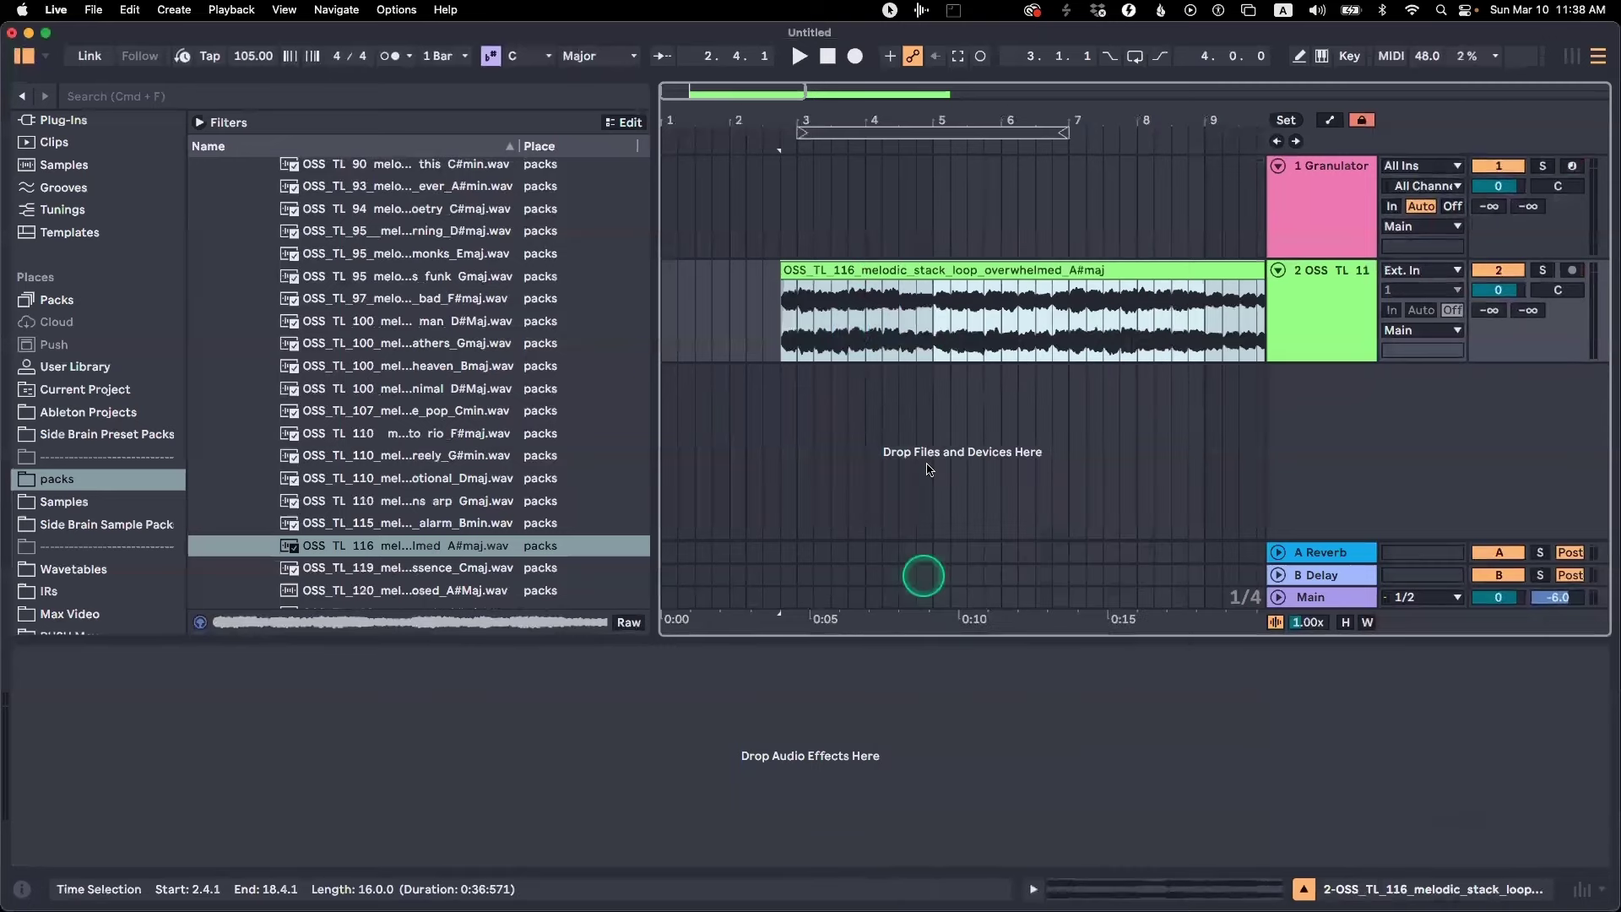
{"action": "right_click", "coordinate": [878, 272]}
{"action": "left_click", "coordinate": [925, 660]}
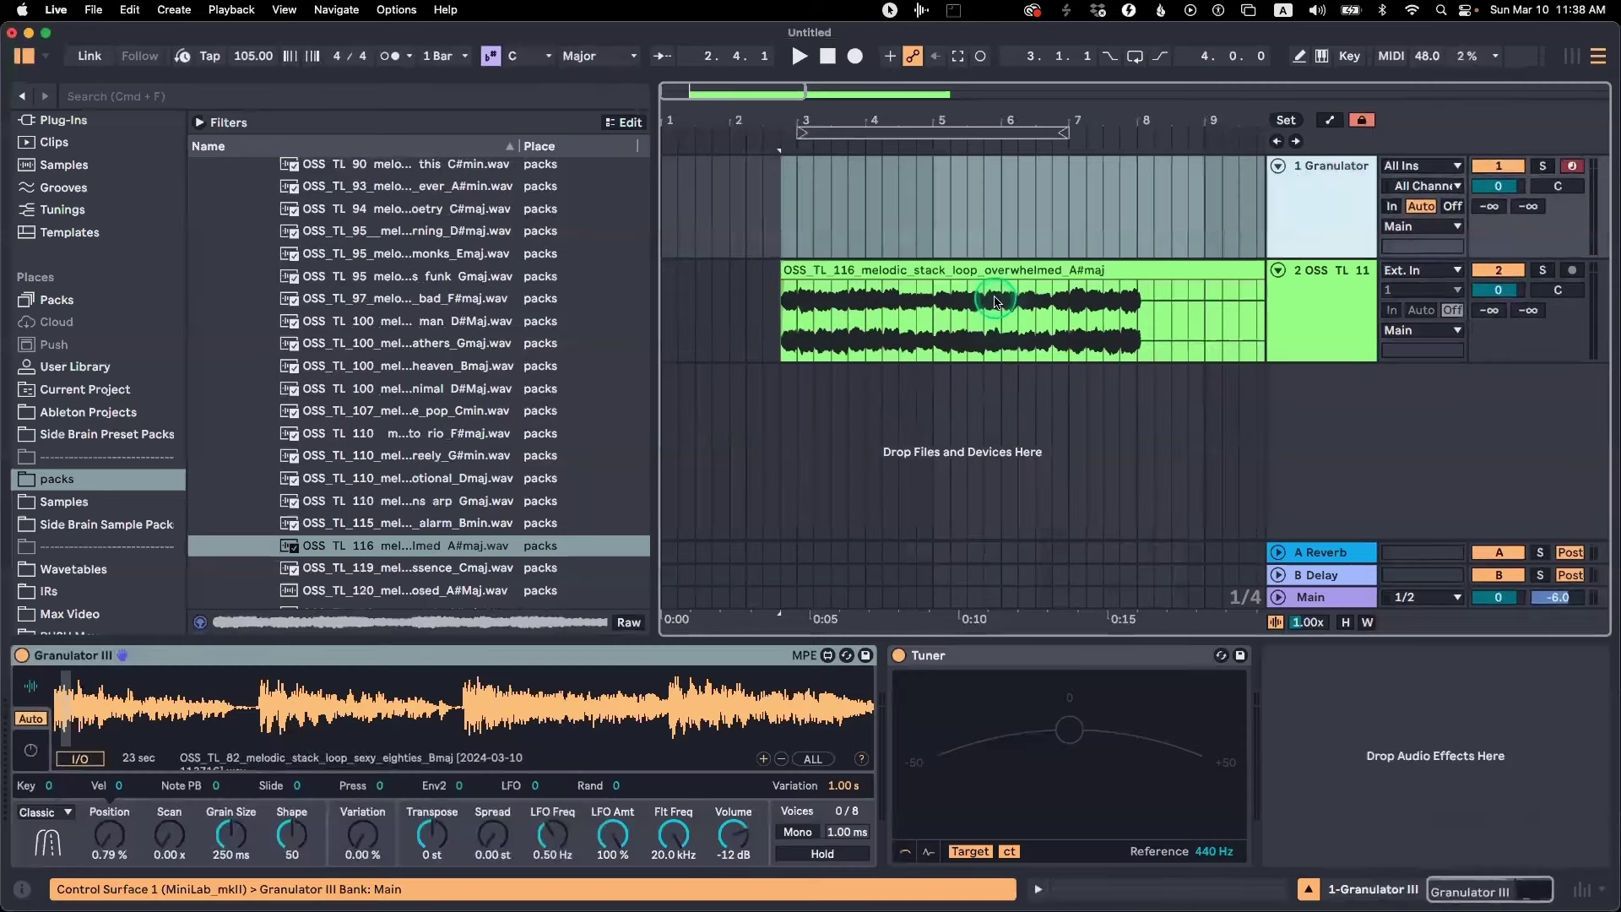
Load the cropped clip into Granulator III as its sample and delete the audio track it came from
{"action": "left_click", "coordinate": [868, 450]}
{"action": "left_click_drag", "start_coordinate": [796, 531], "coordinate": [440, 733]}
{"action": "left_click", "coordinate": [1326, 304]}
{"action": "key", "text": "Delete"}
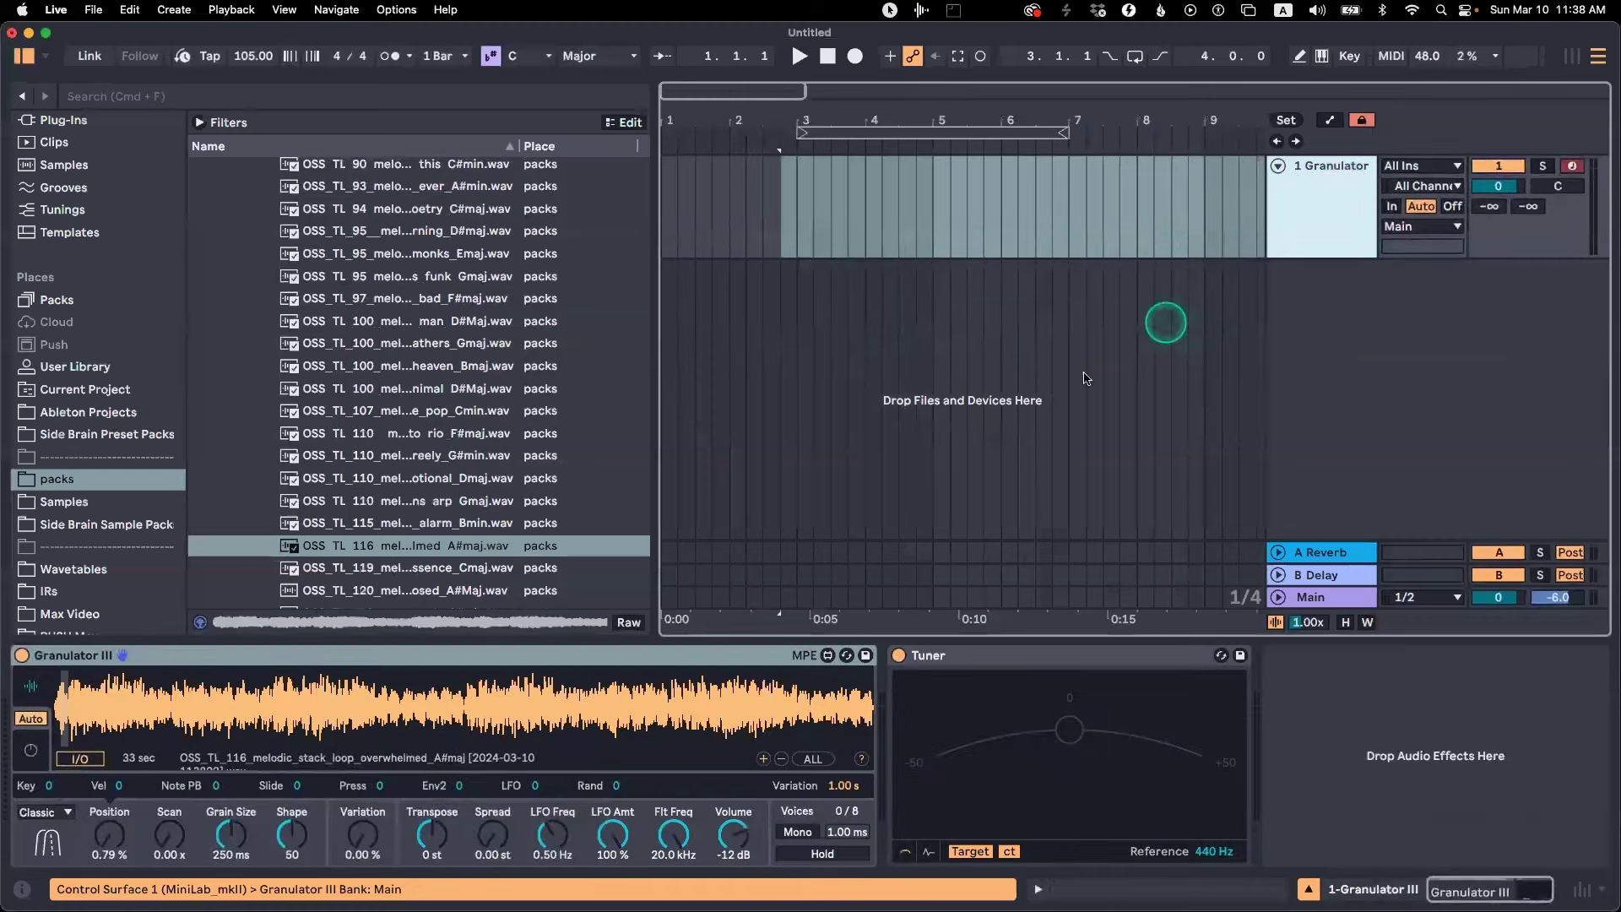
Create an empty four-bar MIDI clip on the Granulator track from bar 1 to bar 5
{"action": "left_click", "coordinate": [123, 819]}
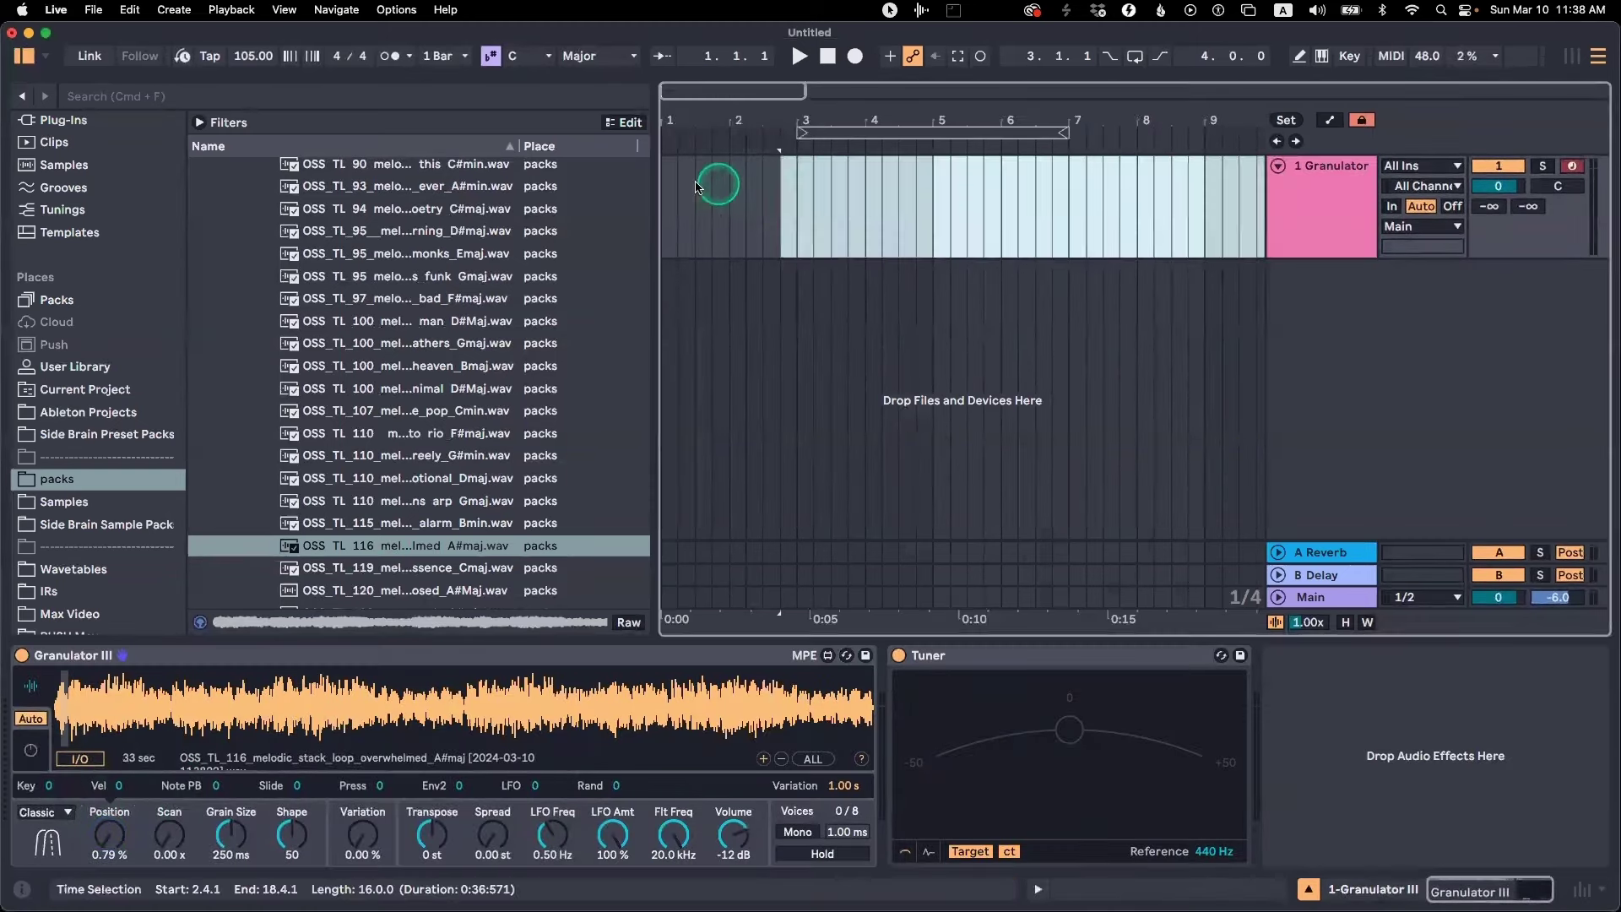
{"action": "left_click_drag", "start_coordinate": [676, 181], "coordinate": [929, 189]}
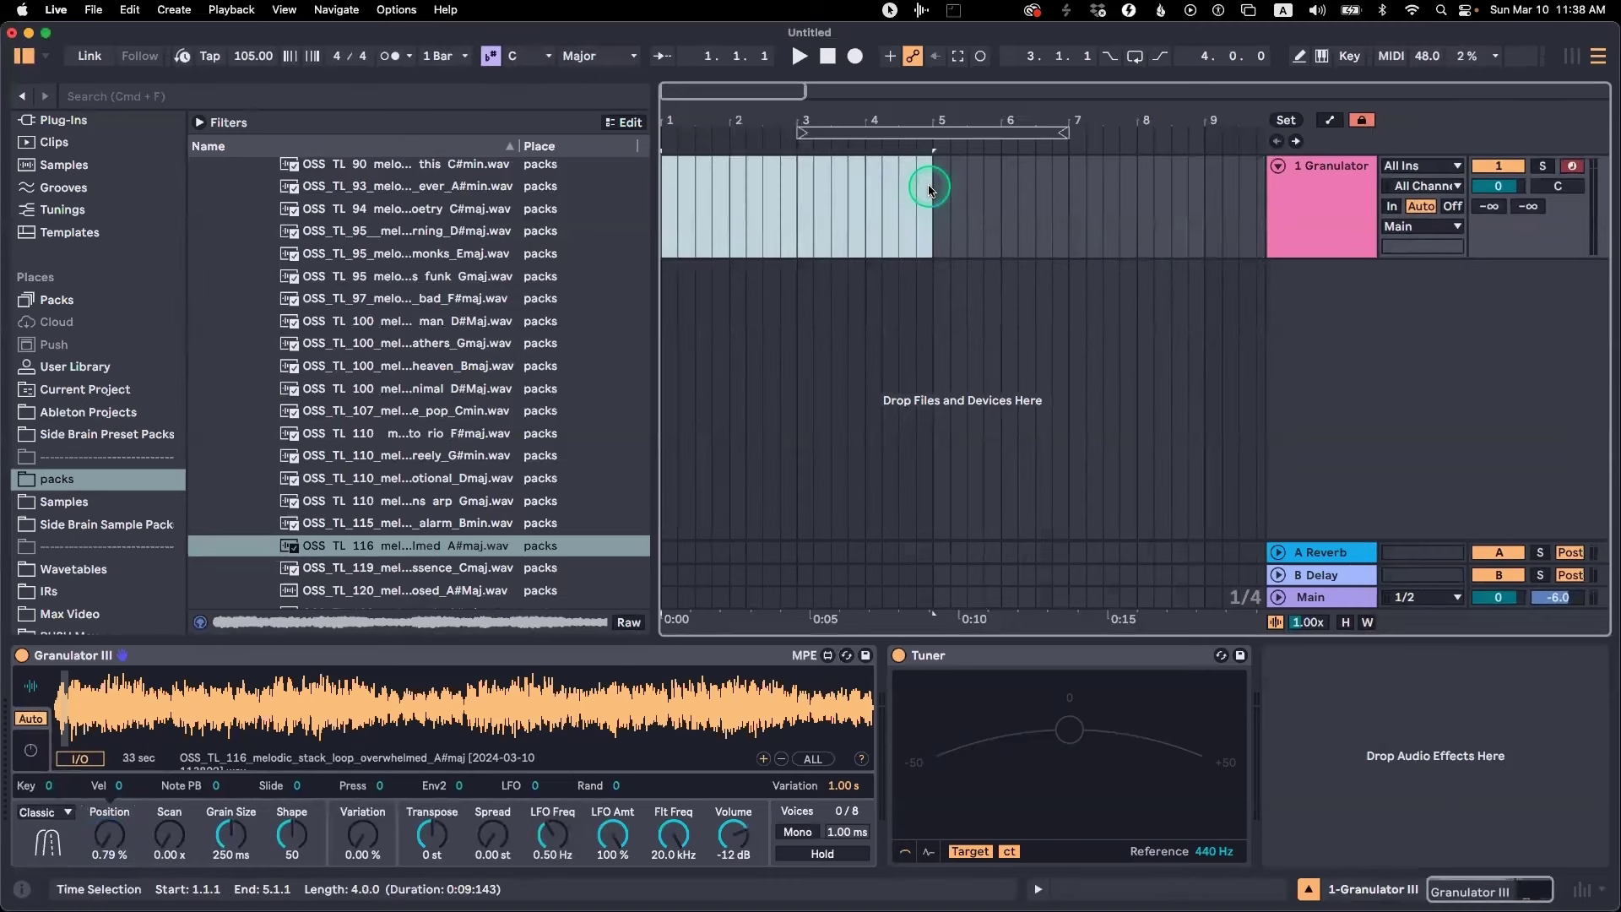
{"action": "key", "text": "super+shift+m"}
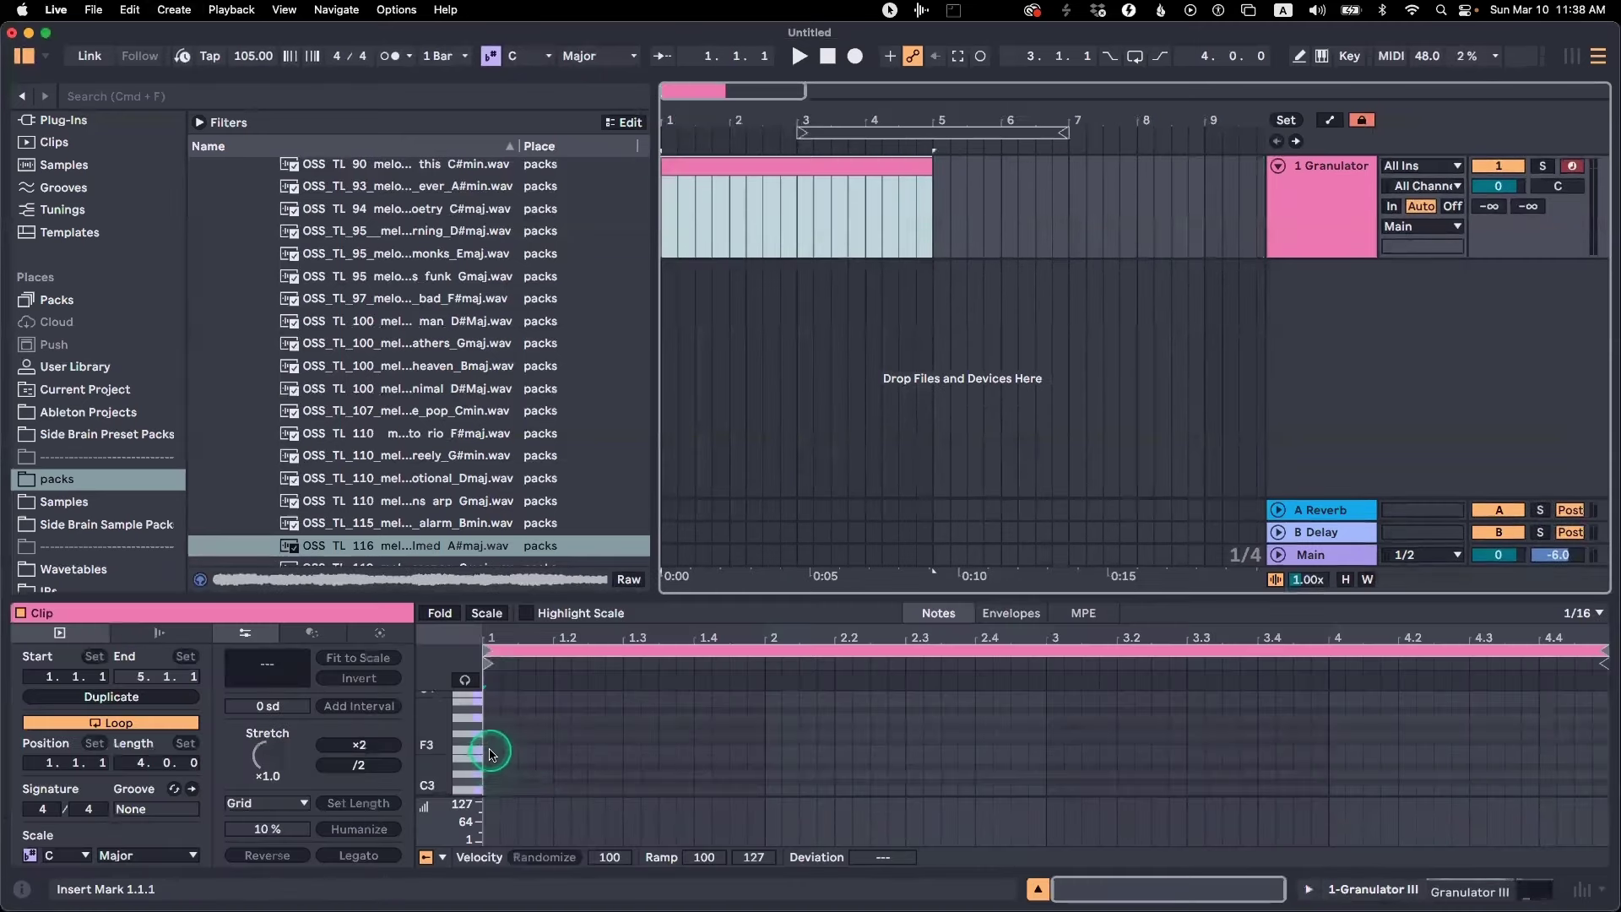
Draw one long note in the MIDI clip from 1.1.1 to about 4.4.2 and play it back
{"action": "left_click_drag", "start_coordinate": [519, 593], "coordinate": [521, 319]}
{"action": "left_click_drag", "start_coordinate": [496, 566], "coordinate": [1545, 561]}
{"action": "key", "text": "Up"}
{"action": "key", "text": "space"}
{"action": "key", "text": "shift+Tab"}
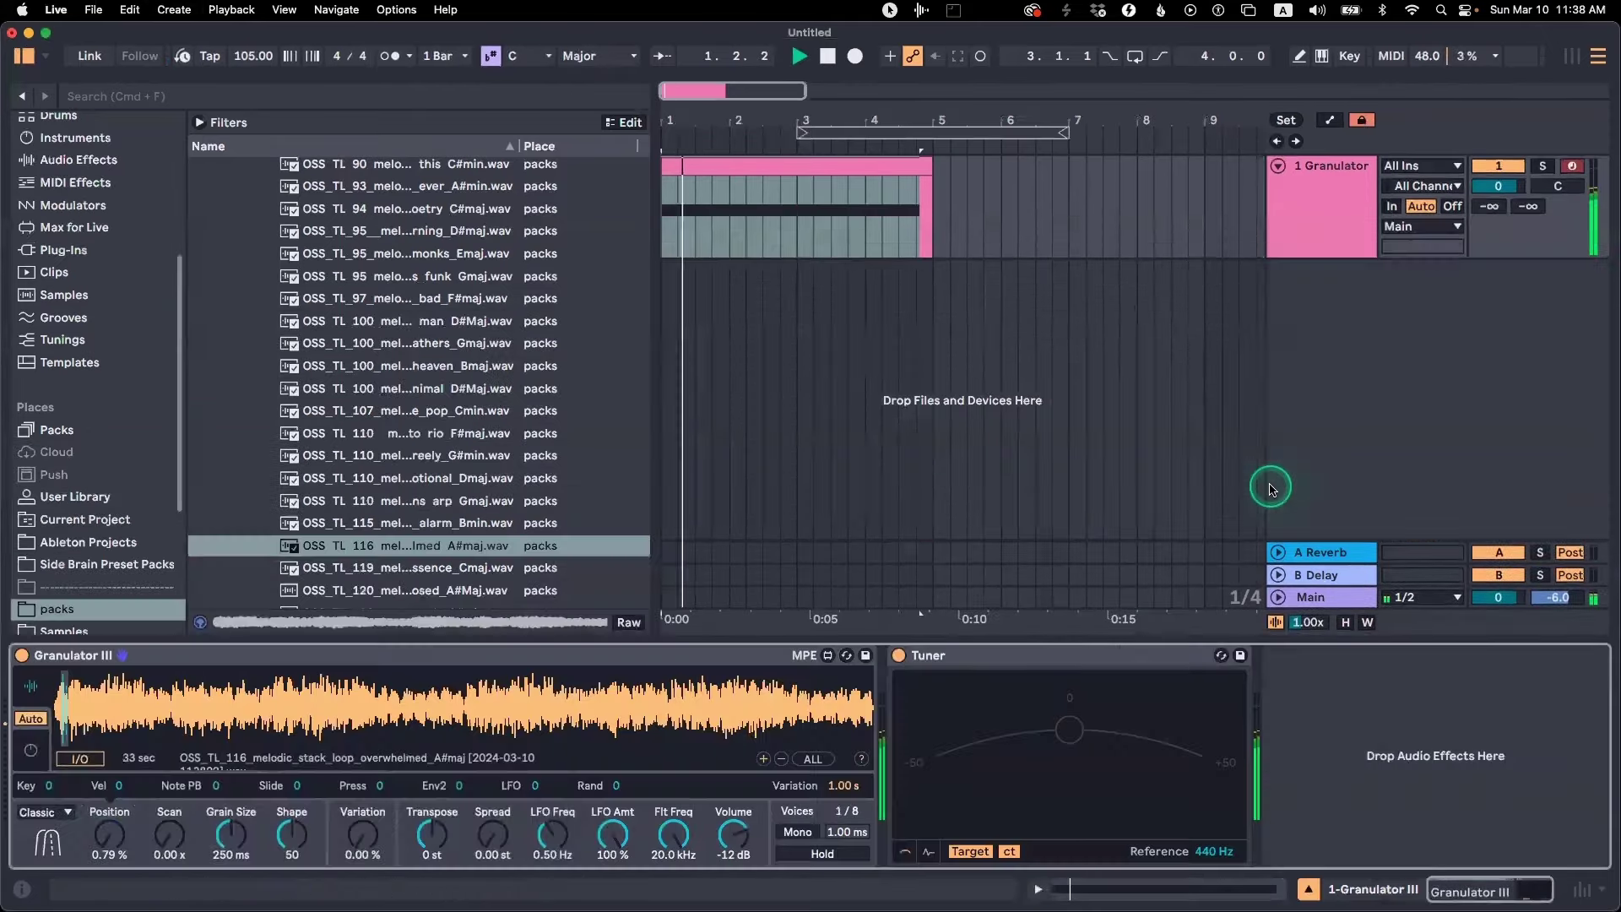
Transpose the long note to D#3 and extend it to the end of the four-bar clip
{"action": "key", "text": "shift+Tab"}
{"action": "key", "text": "shift+Tab"}
{"action": "key", "text": "shift+Tab"}
{"action": "key", "text": "Up"}
{"action": "key", "text": "Up"}
{"action": "key", "text": "Up"}
{"action": "key", "text": "Up"}
{"action": "key", "text": "Up"}
{"action": "key", "text": "Up"}
{"action": "key", "text": "Up"}
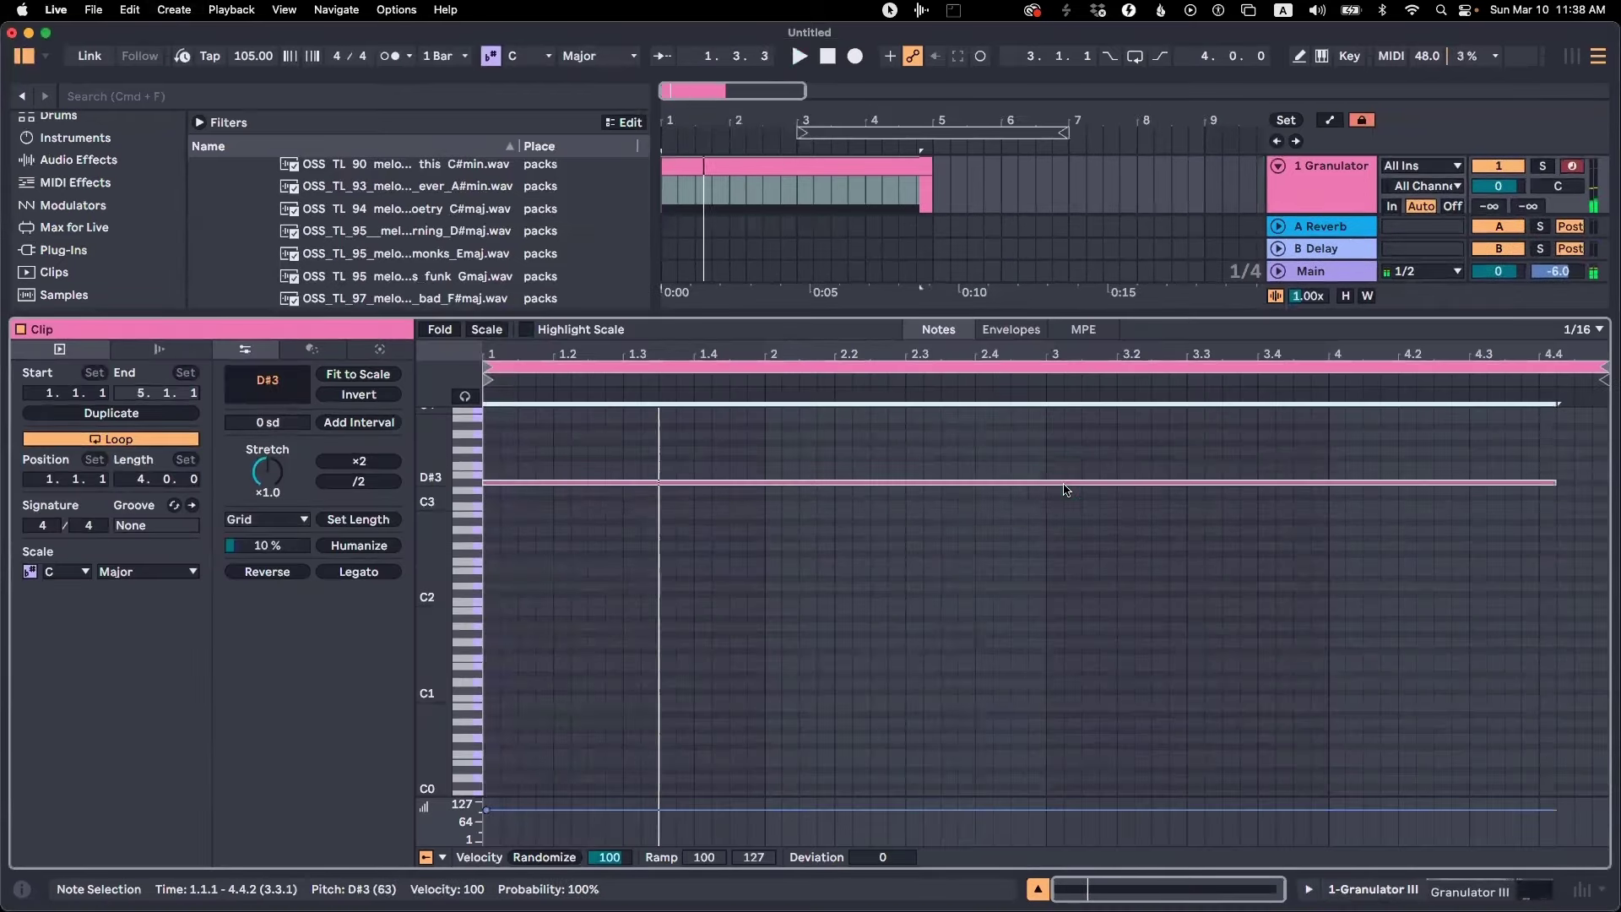
{"action": "key", "text": "Up"}
{"action": "key", "text": "Up"}
{"action": "key", "text": "Down"}
{"action": "key", "text": "Down"}
{"action": "left_click_drag", "start_coordinate": [1549, 485], "coordinate": [1607, 477]}
{"action": "key", "text": "shift+Tab"}
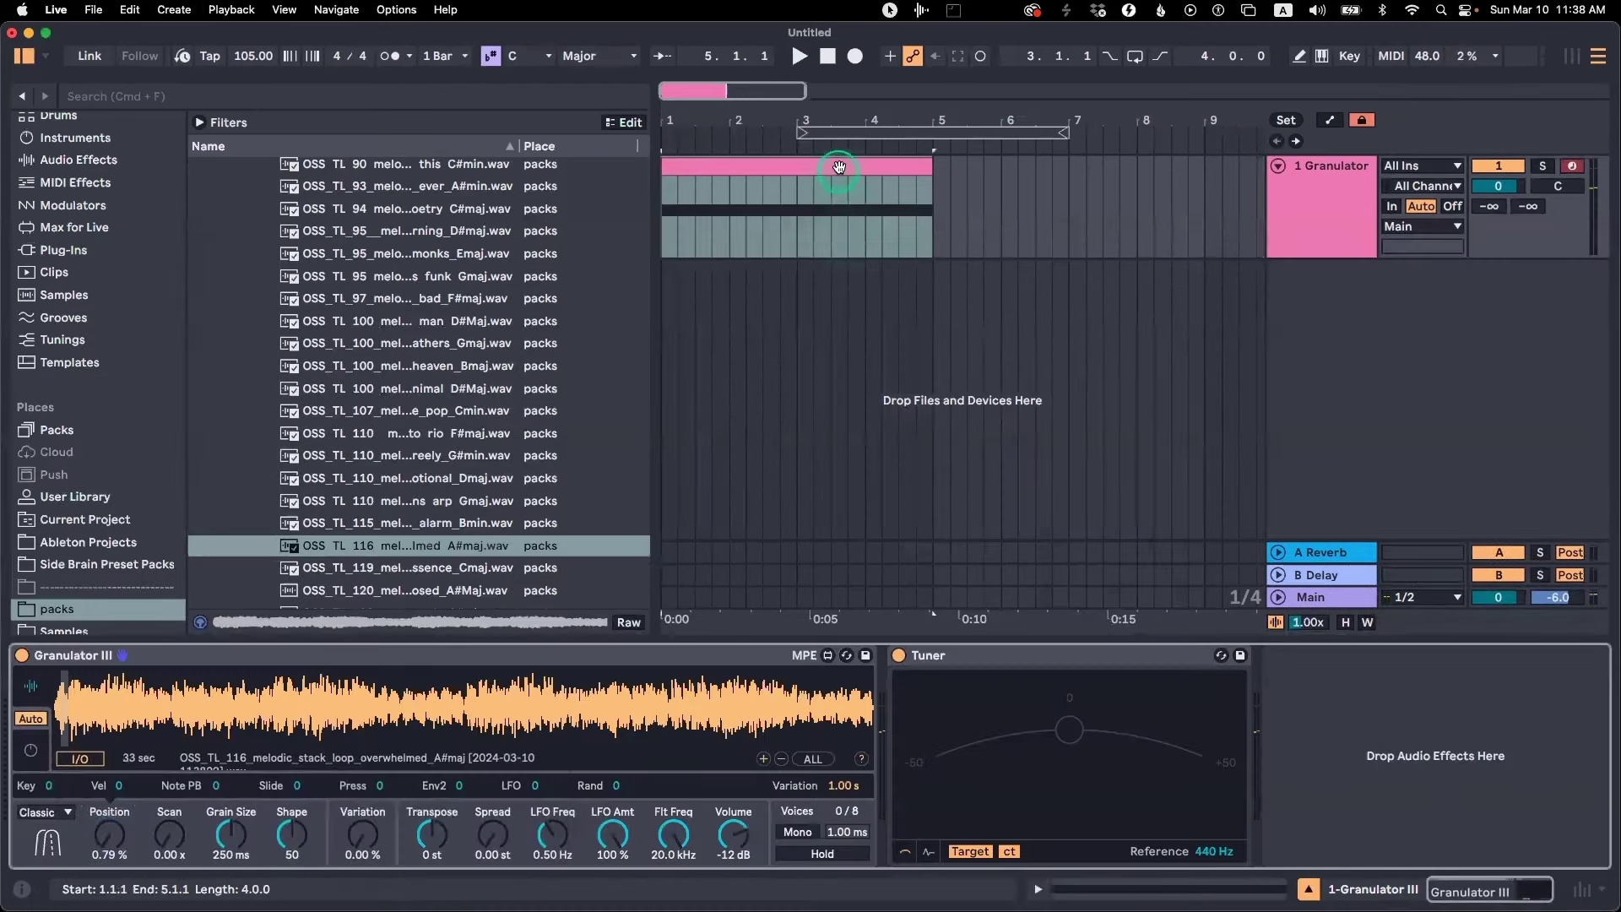
Loop the arrangement over the four-bar MIDI clip
{"action": "left_click", "coordinate": [839, 167]}
{"action": "key", "text": "super+l"}
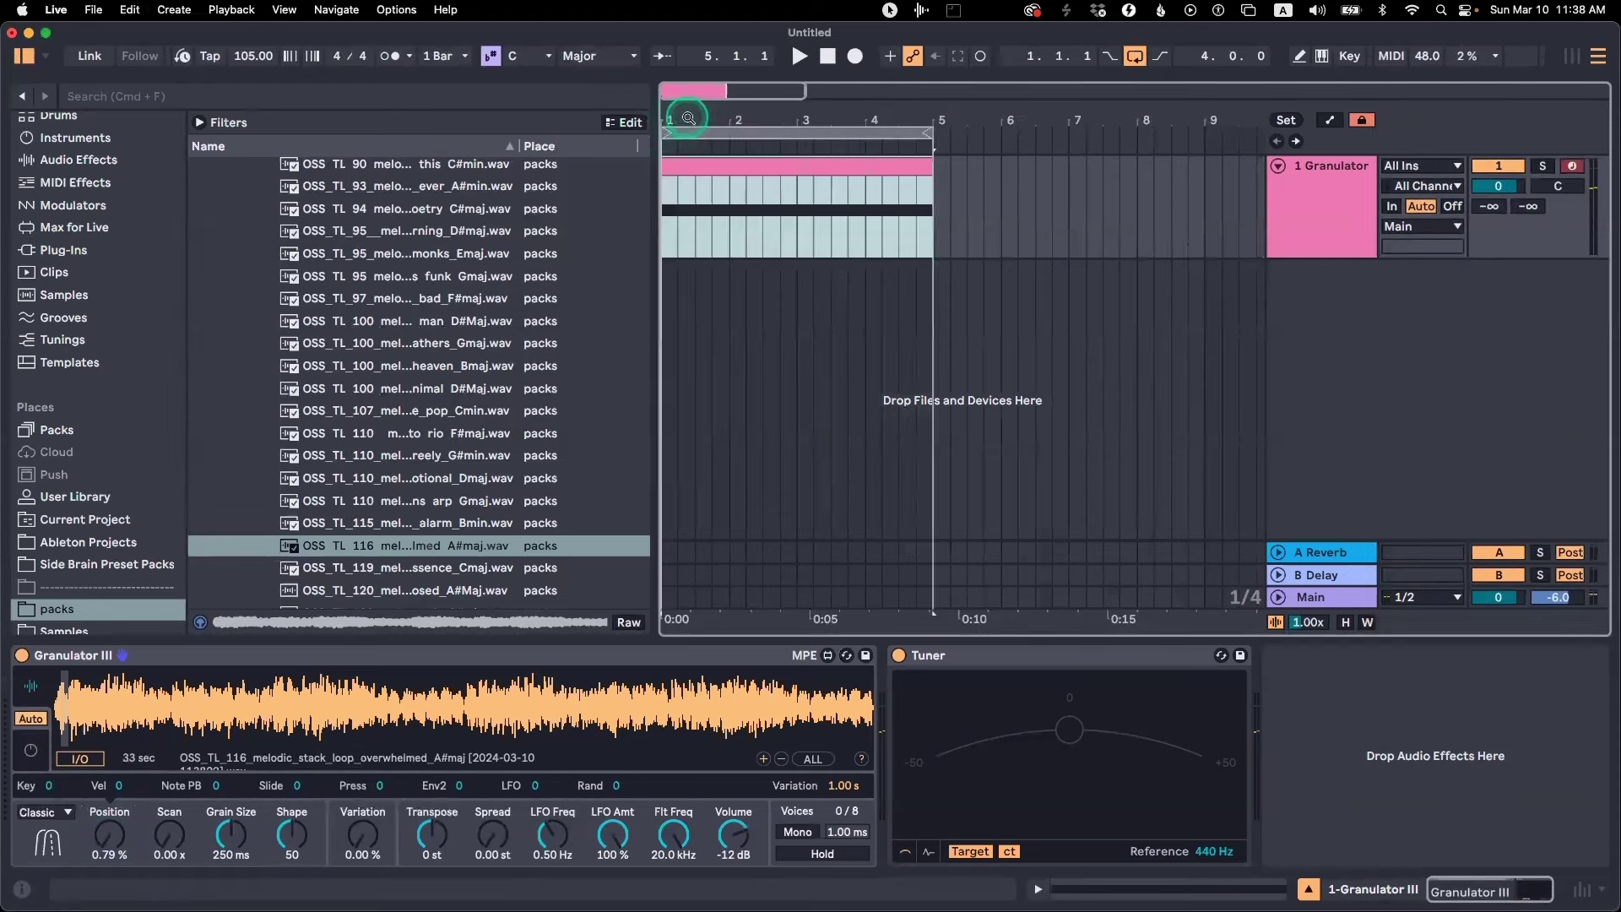
{"action": "left_click_drag", "start_coordinate": [687, 119], "coordinate": [687, 162]}
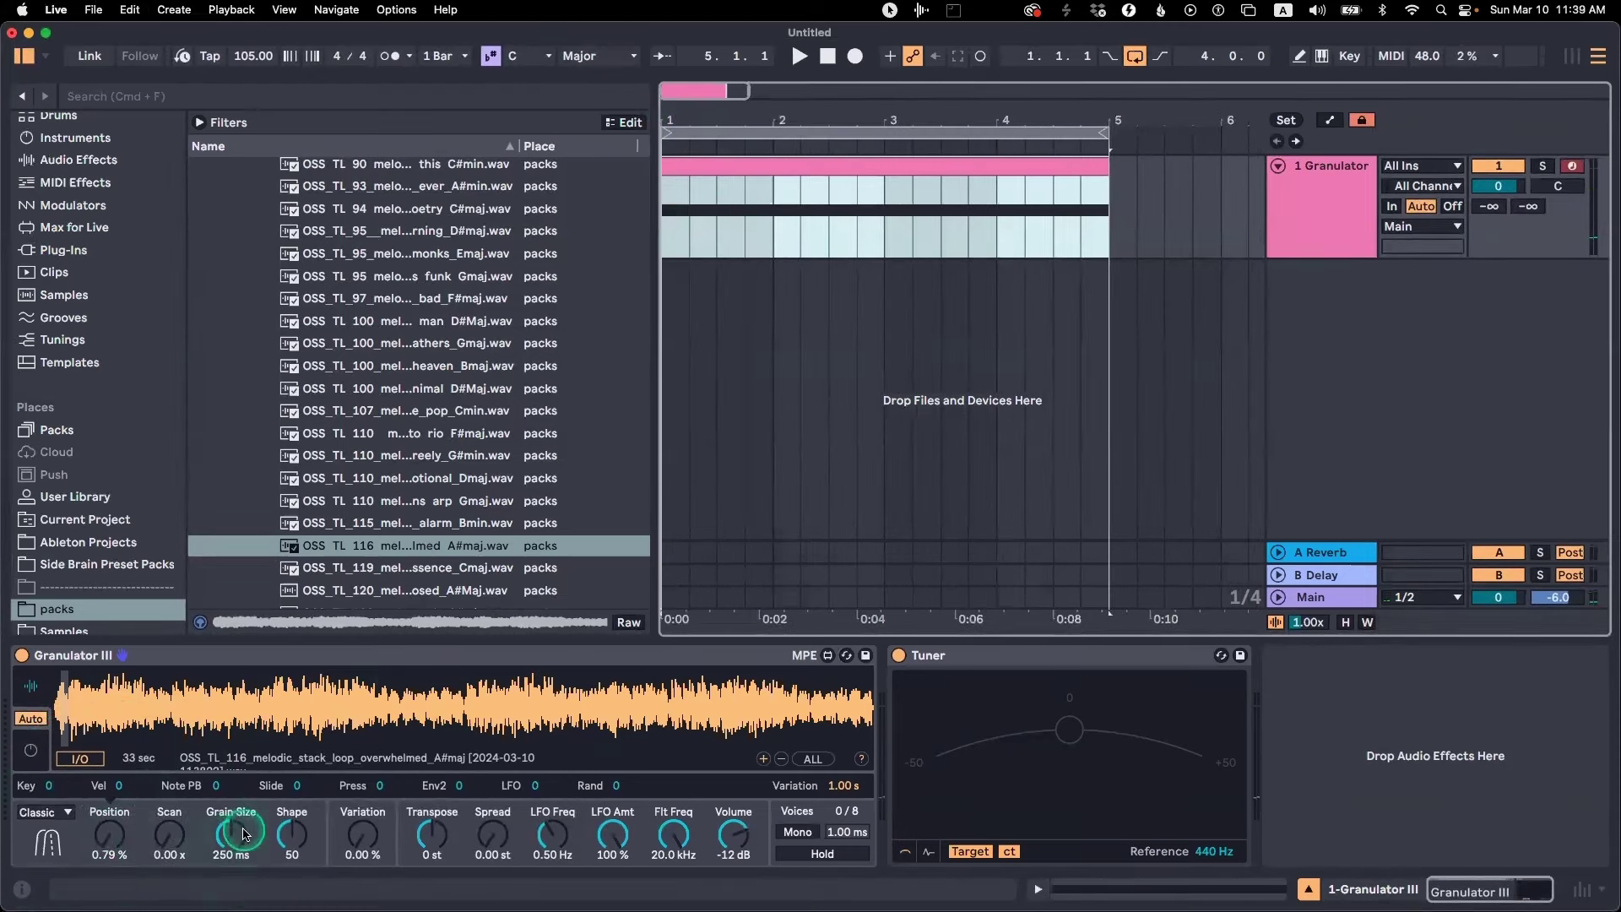
Show the automation of Granulator III's Position parameter and make the track lane taller, with the browser hidden
{"action": "right_click", "coordinate": [107, 838]}
{"action": "left_click", "coordinate": [173, 677]}
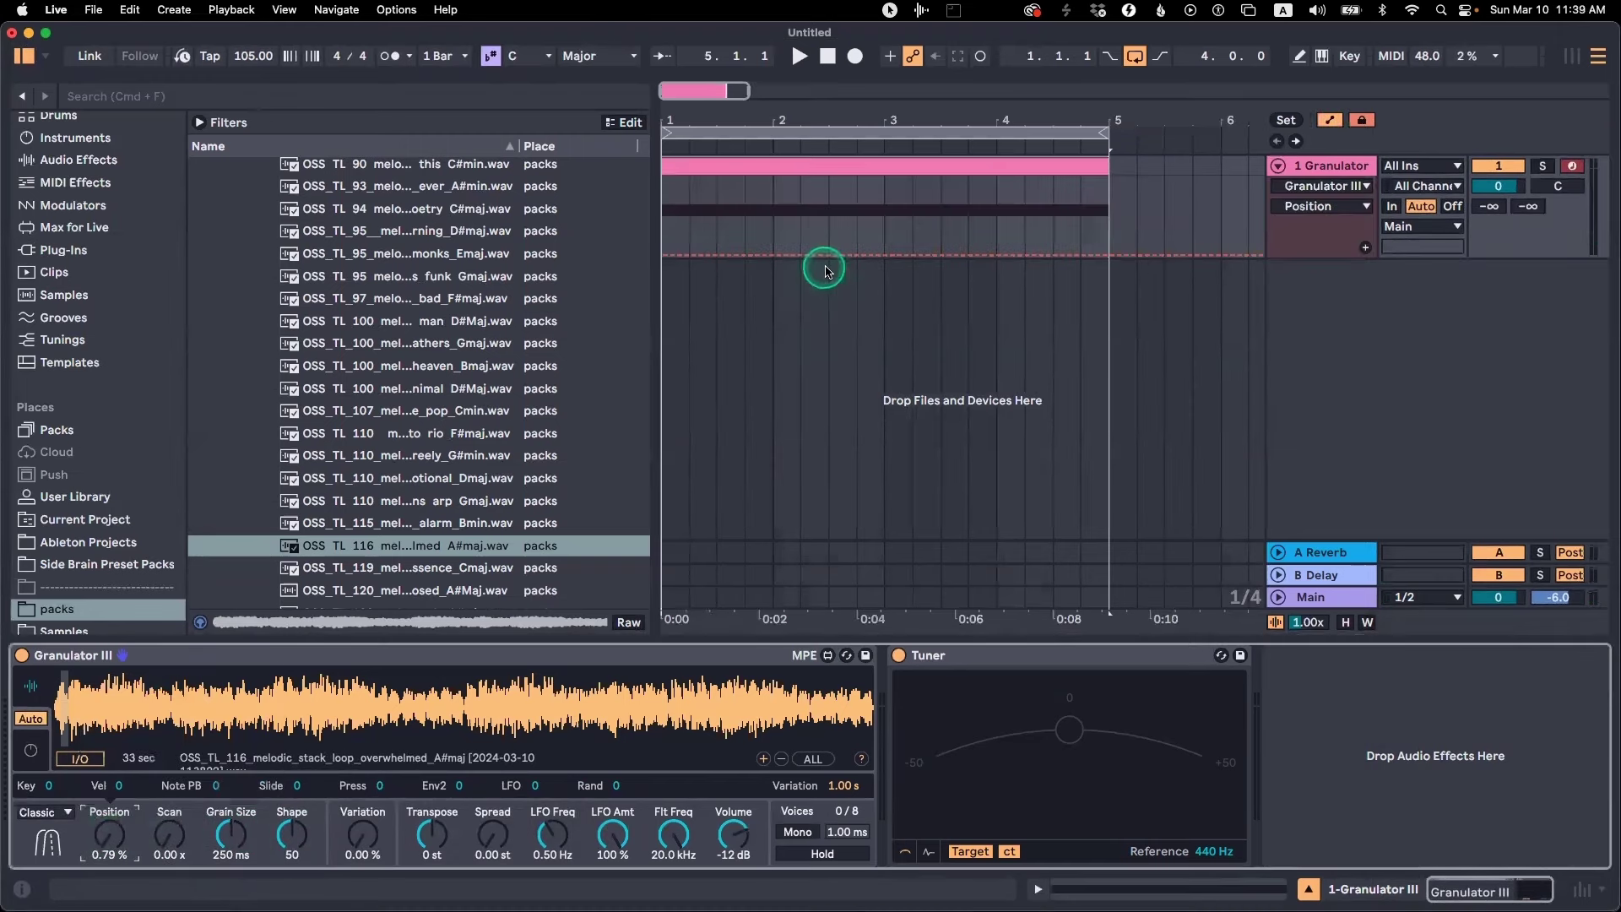
{"action": "left_click", "coordinate": [23, 57]}
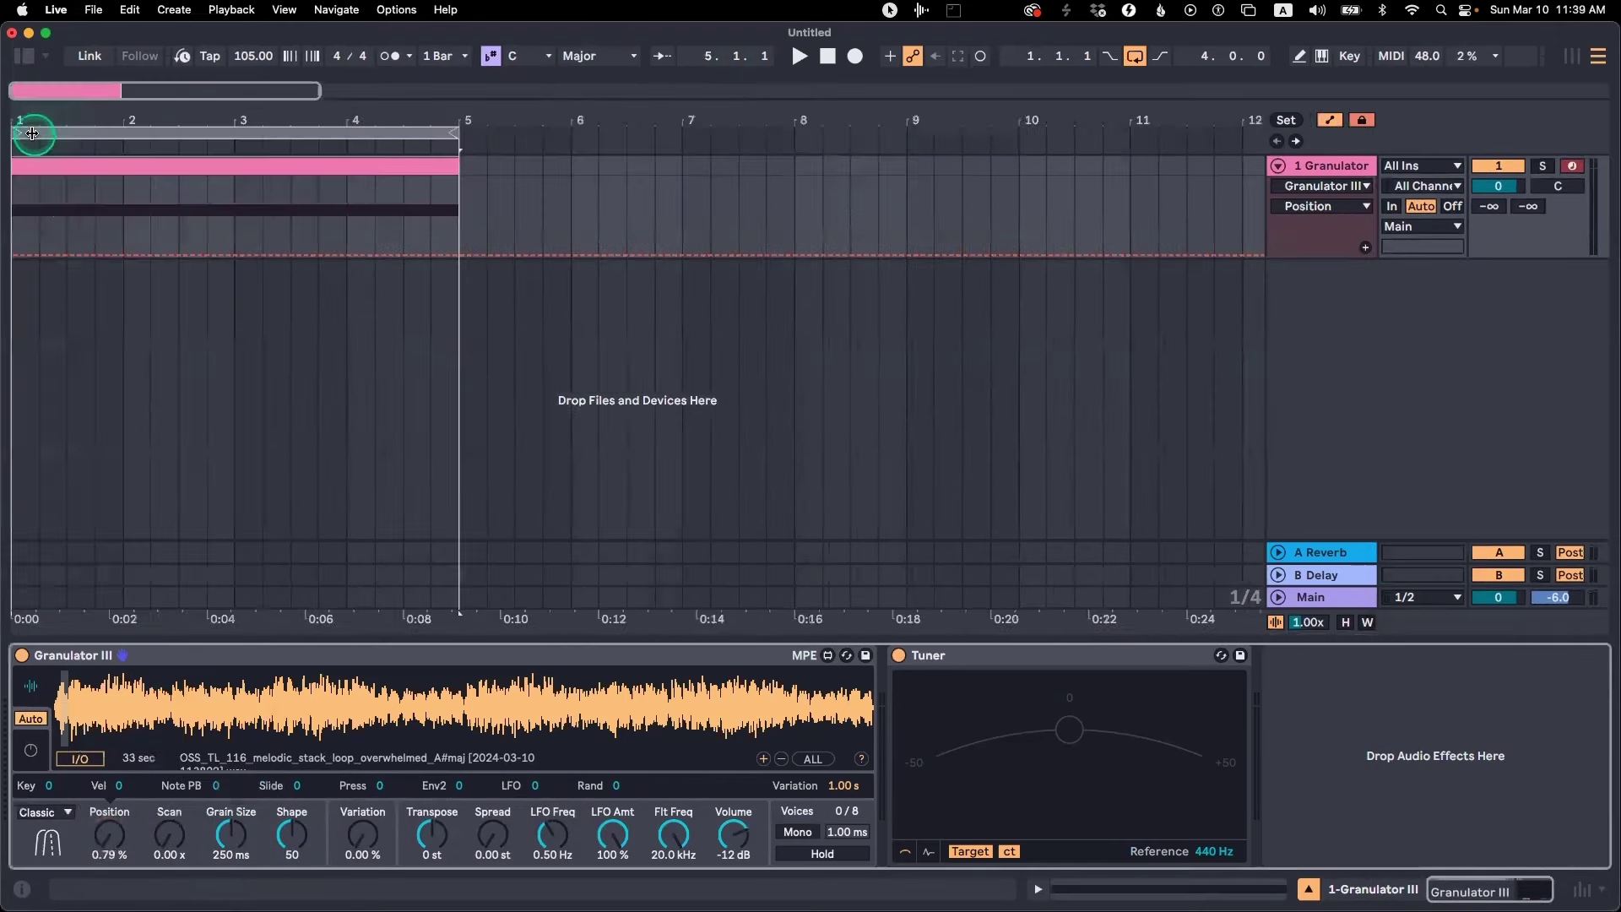
{"action": "key", "text": "z"}
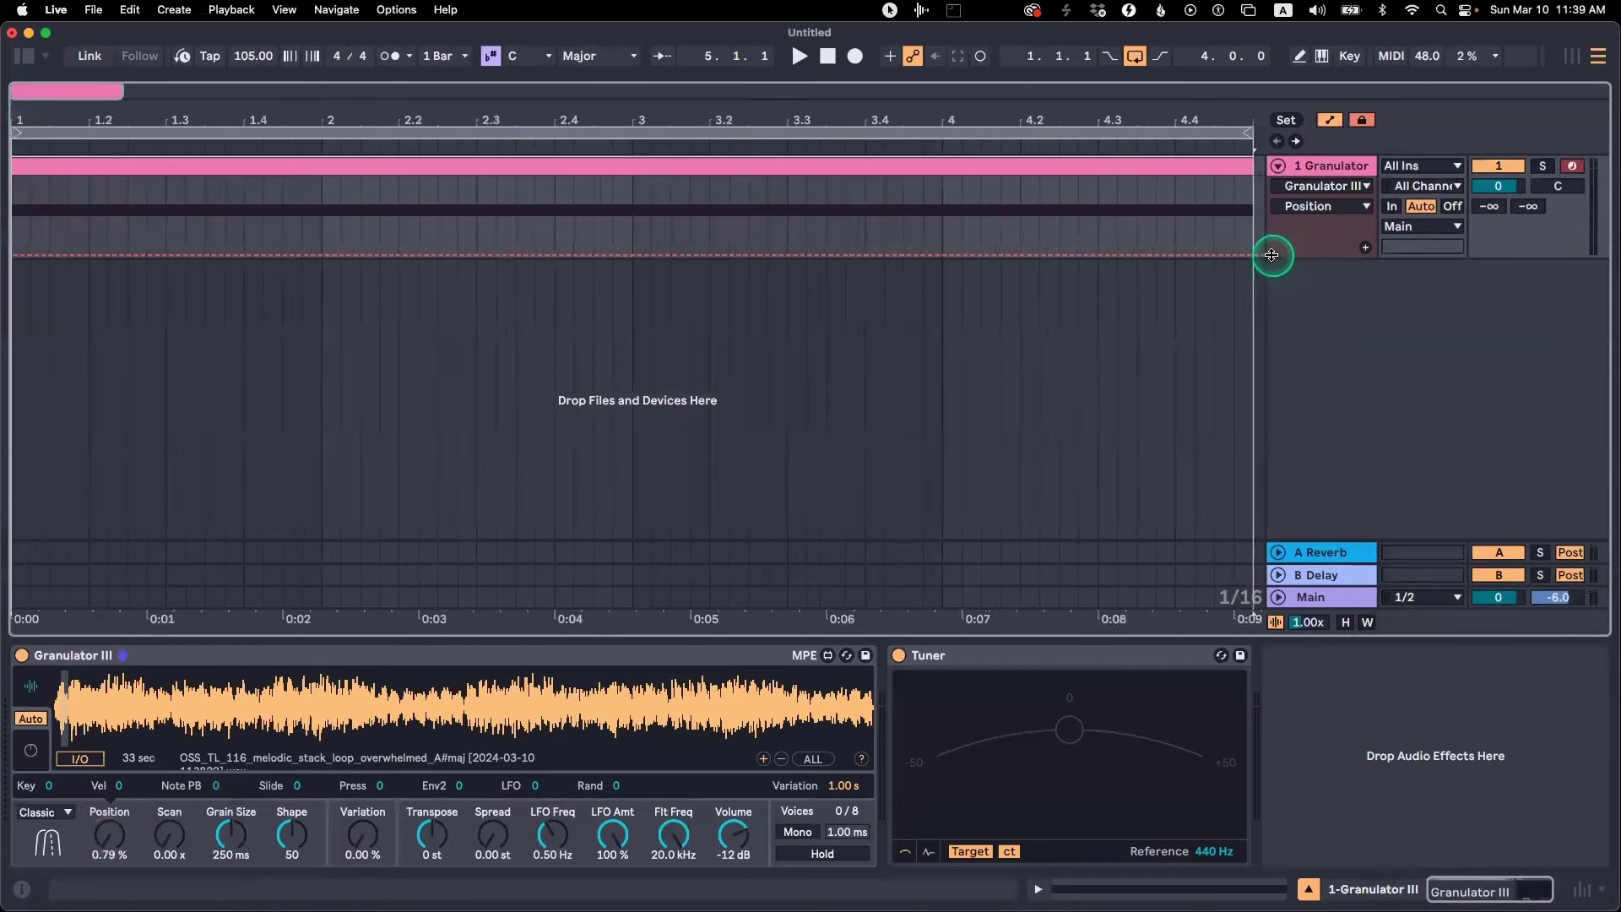
{"action": "left_click_drag", "start_coordinate": [1314, 255], "coordinate": [1344, 478]}
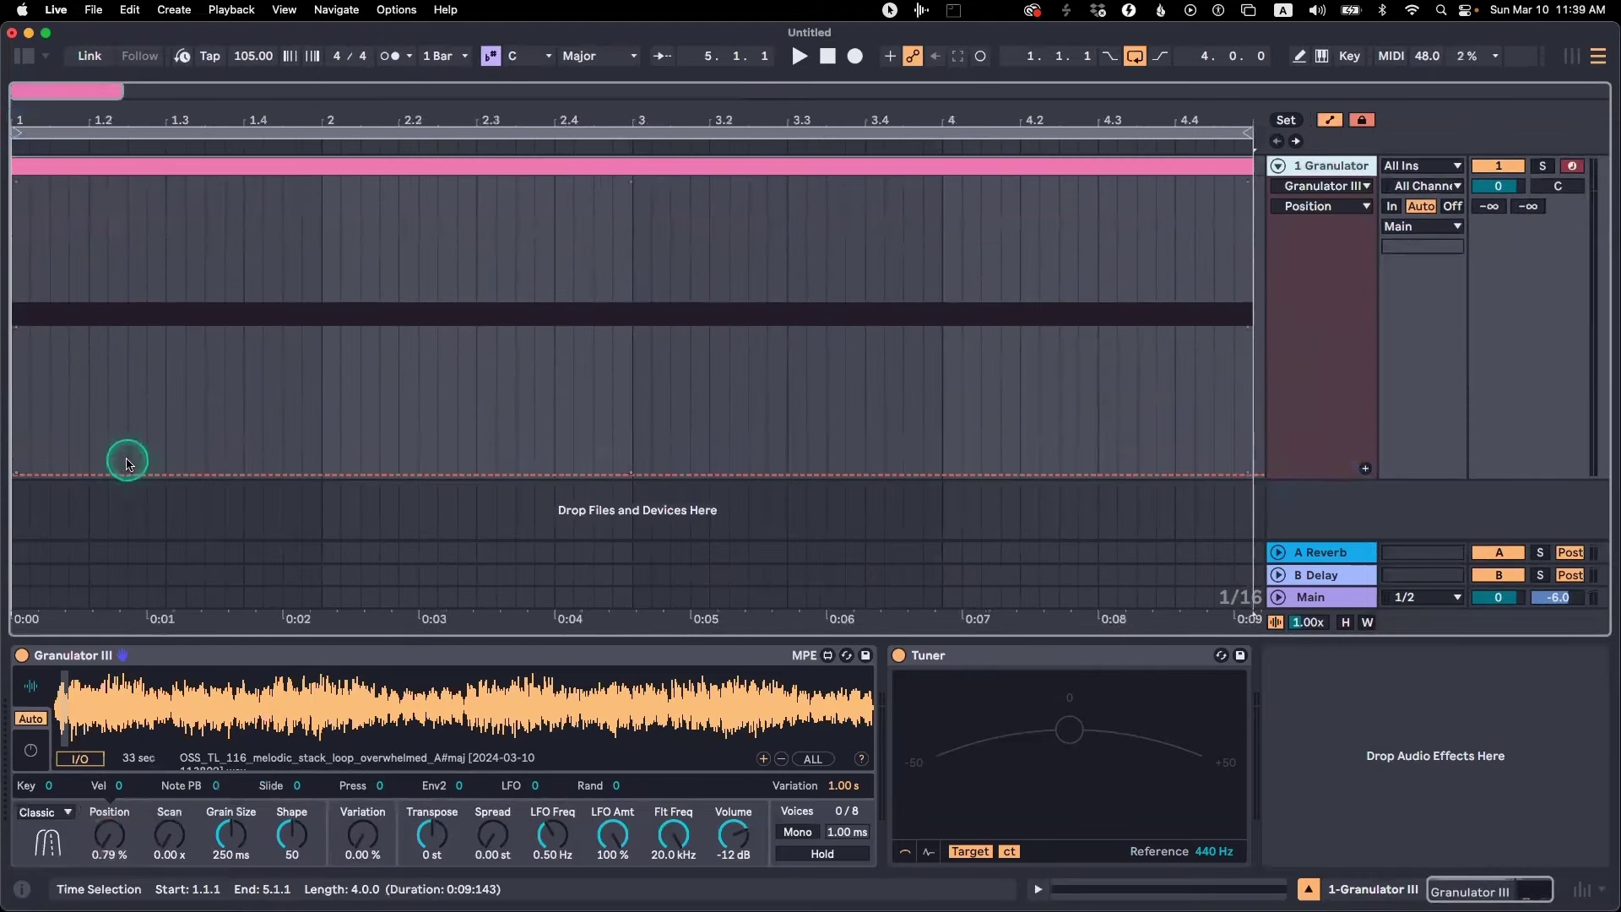
Add a Position automation breakpoint at the clip's start, raise Position to 5.12 % and audition it
{"action": "left_click", "coordinate": [52, 476]}
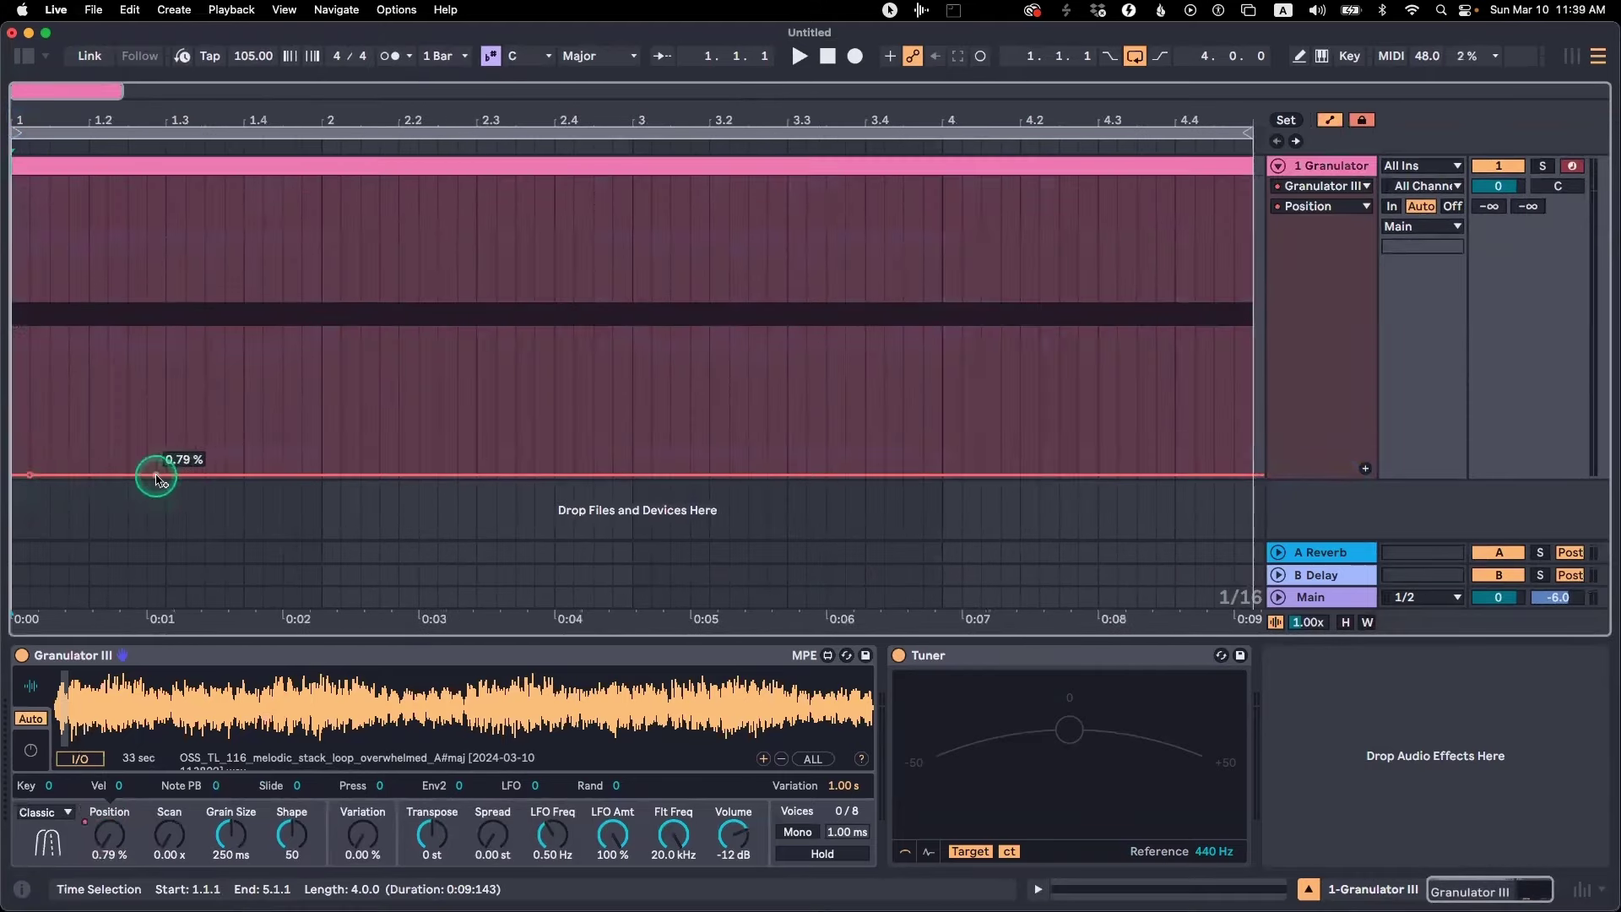
{"action": "mouse_move", "coordinate": [29, 478]}
{"action": "left_mouse_down"}
{"action": "mouse_move", "coordinate": [30, 427]}
{"action": "mouse_move", "coordinate": [30, 479]}
{"action": "left_mouse_up"}
{"action": "key", "text": "space"}
{"action": "key", "text": "space"}
{"action": "key", "text": "space"}
{"action": "key", "text": "space"}
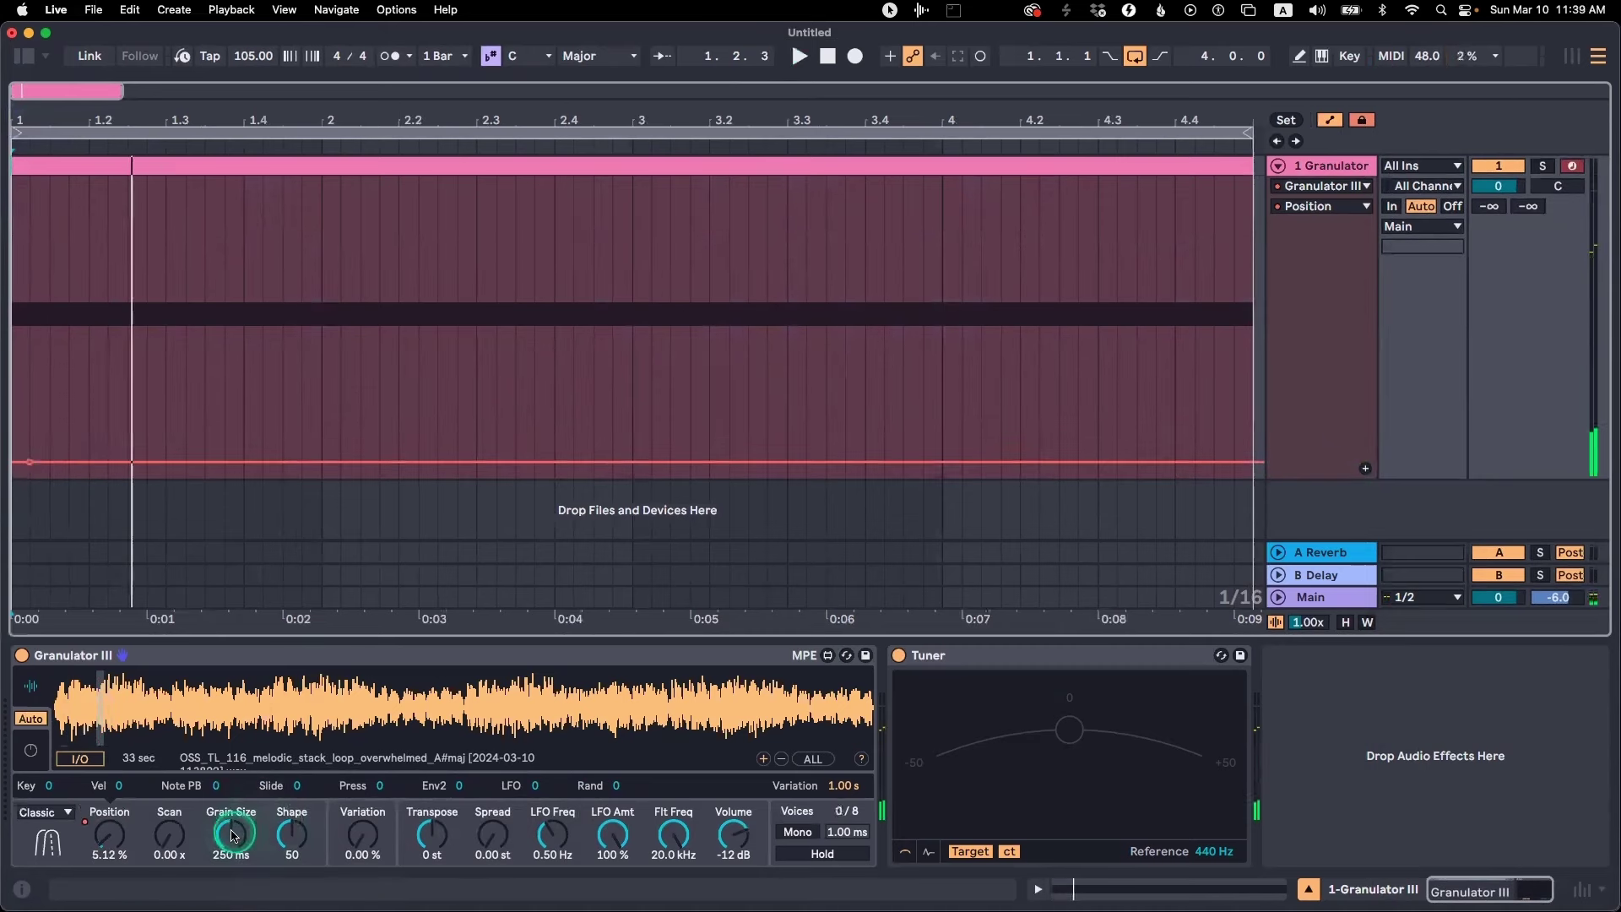
Set Granulator III's Grain Size to 547 ms and audition the sound
{"action": "left_click_drag", "start_coordinate": [234, 840], "coordinate": [232, 825]}
{"action": "key", "text": "space"}
{"action": "key", "text": "space"}
{"action": "left_click", "coordinate": [113, 837]}
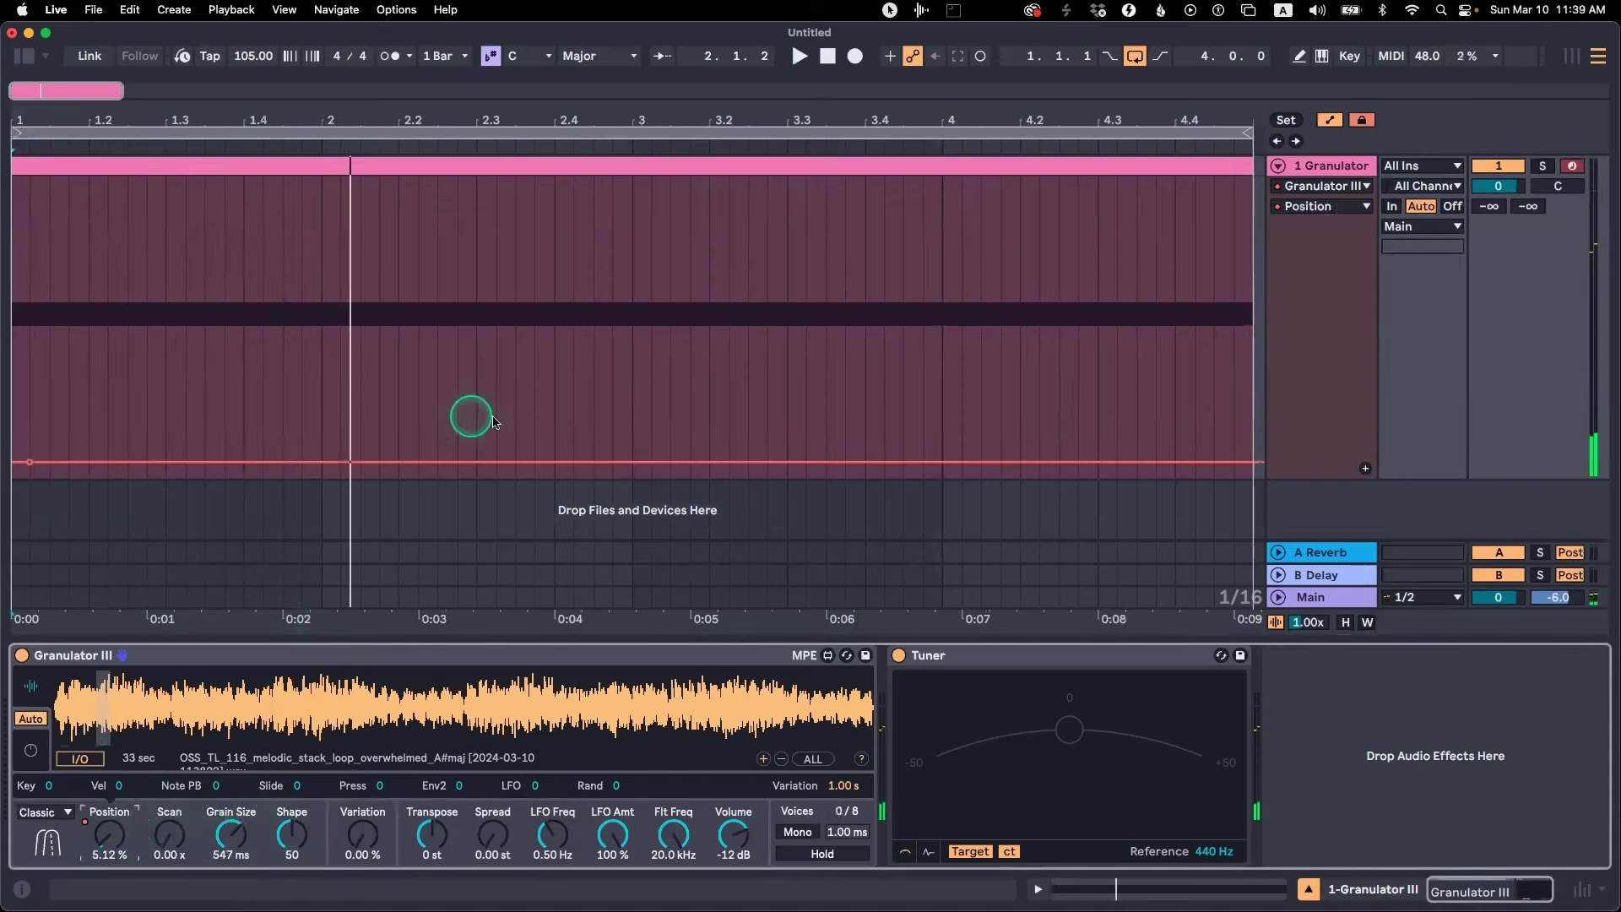
Add a Position automation step at bar 2 that rises to 16.9 % and audition it
{"action": "left_click", "coordinate": [324, 464]}
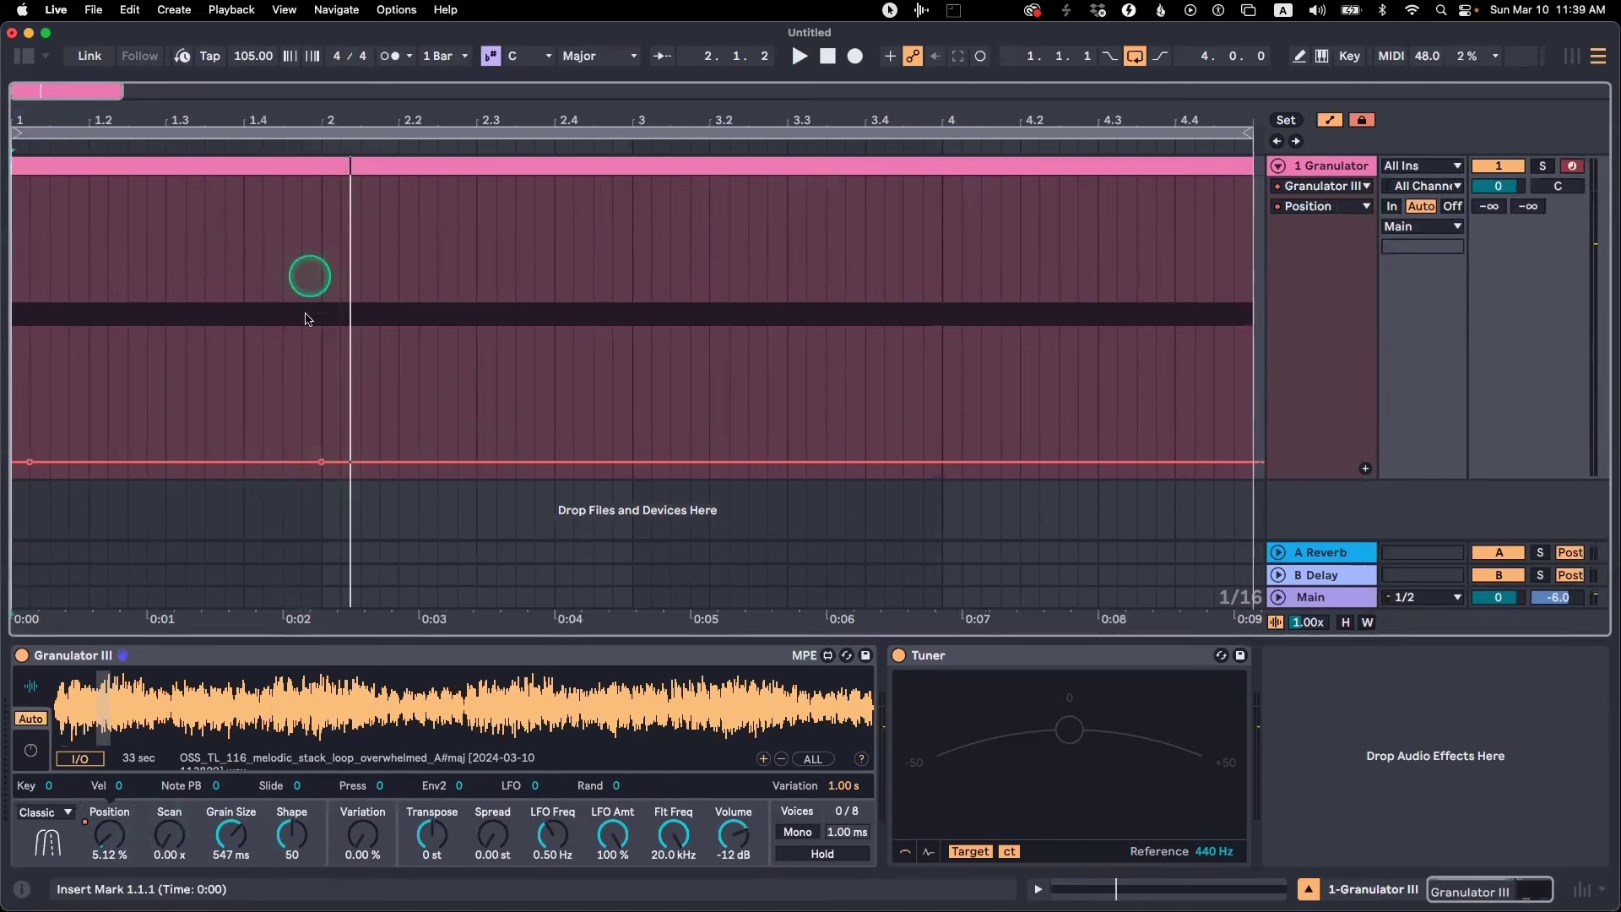
{"action": "left_click_drag", "start_coordinate": [323, 467], "coordinate": [322, 427]}
{"action": "key", "text": "space"}
{"action": "left_click", "coordinate": [318, 359]}
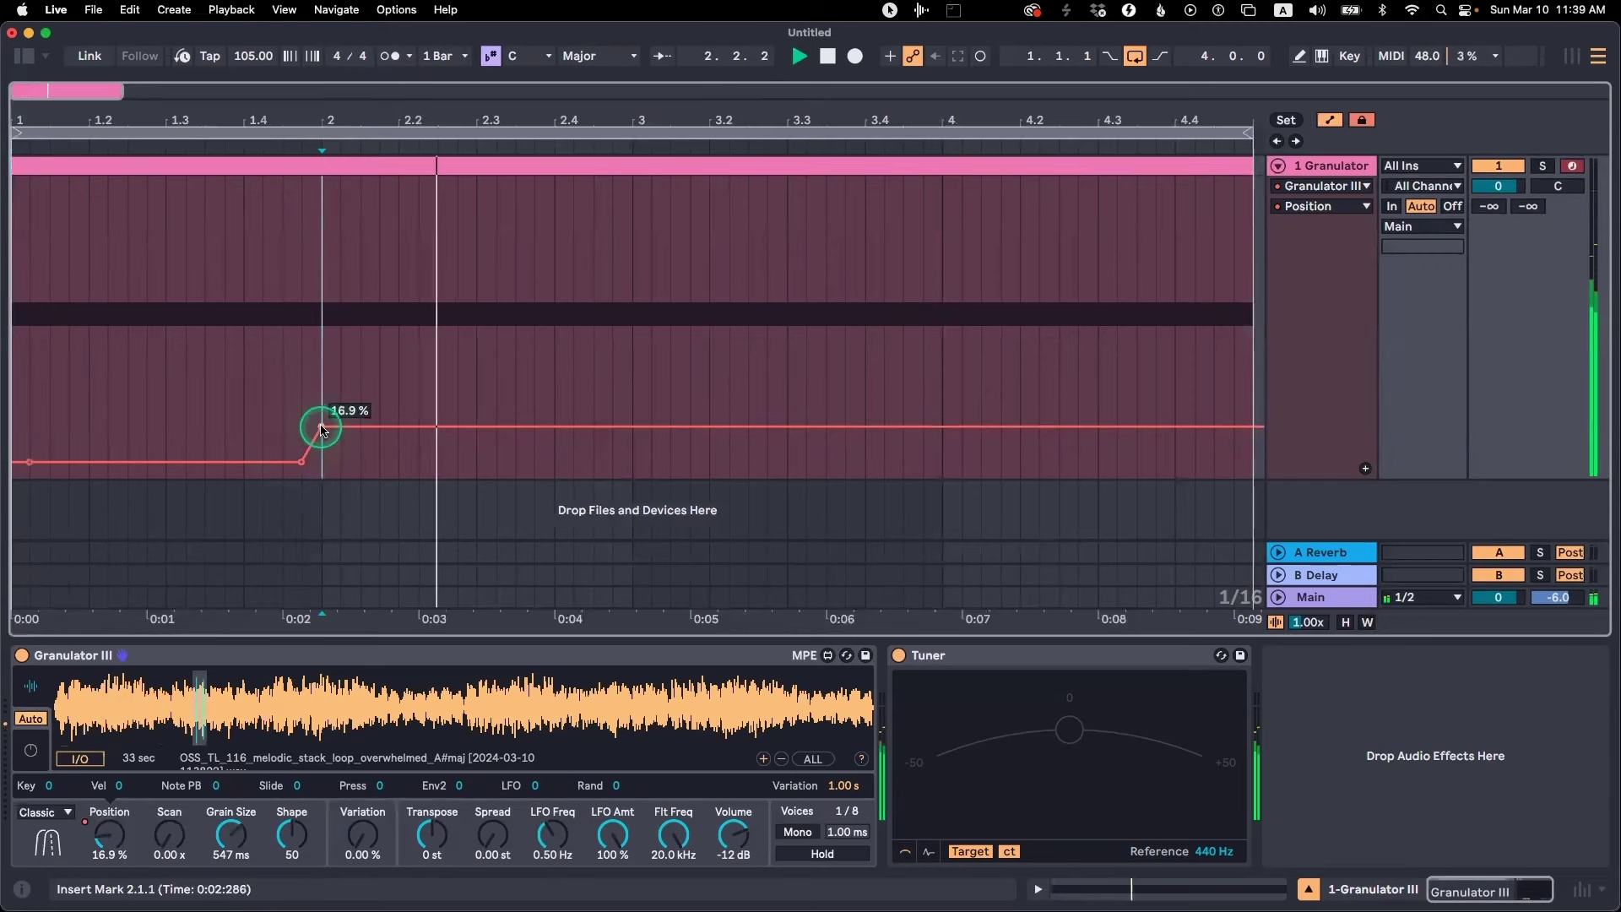
{"action": "key", "text": "space"}
{"action": "left_click", "coordinate": [368, 169]}
{"action": "key", "text": "space"}
{"action": "key", "text": "space"}
Move the Position automation step to bar 3 at 15.4 % and play across the change
{"action": "left_click_drag", "start_coordinate": [321, 426], "coordinate": [613, 462]}
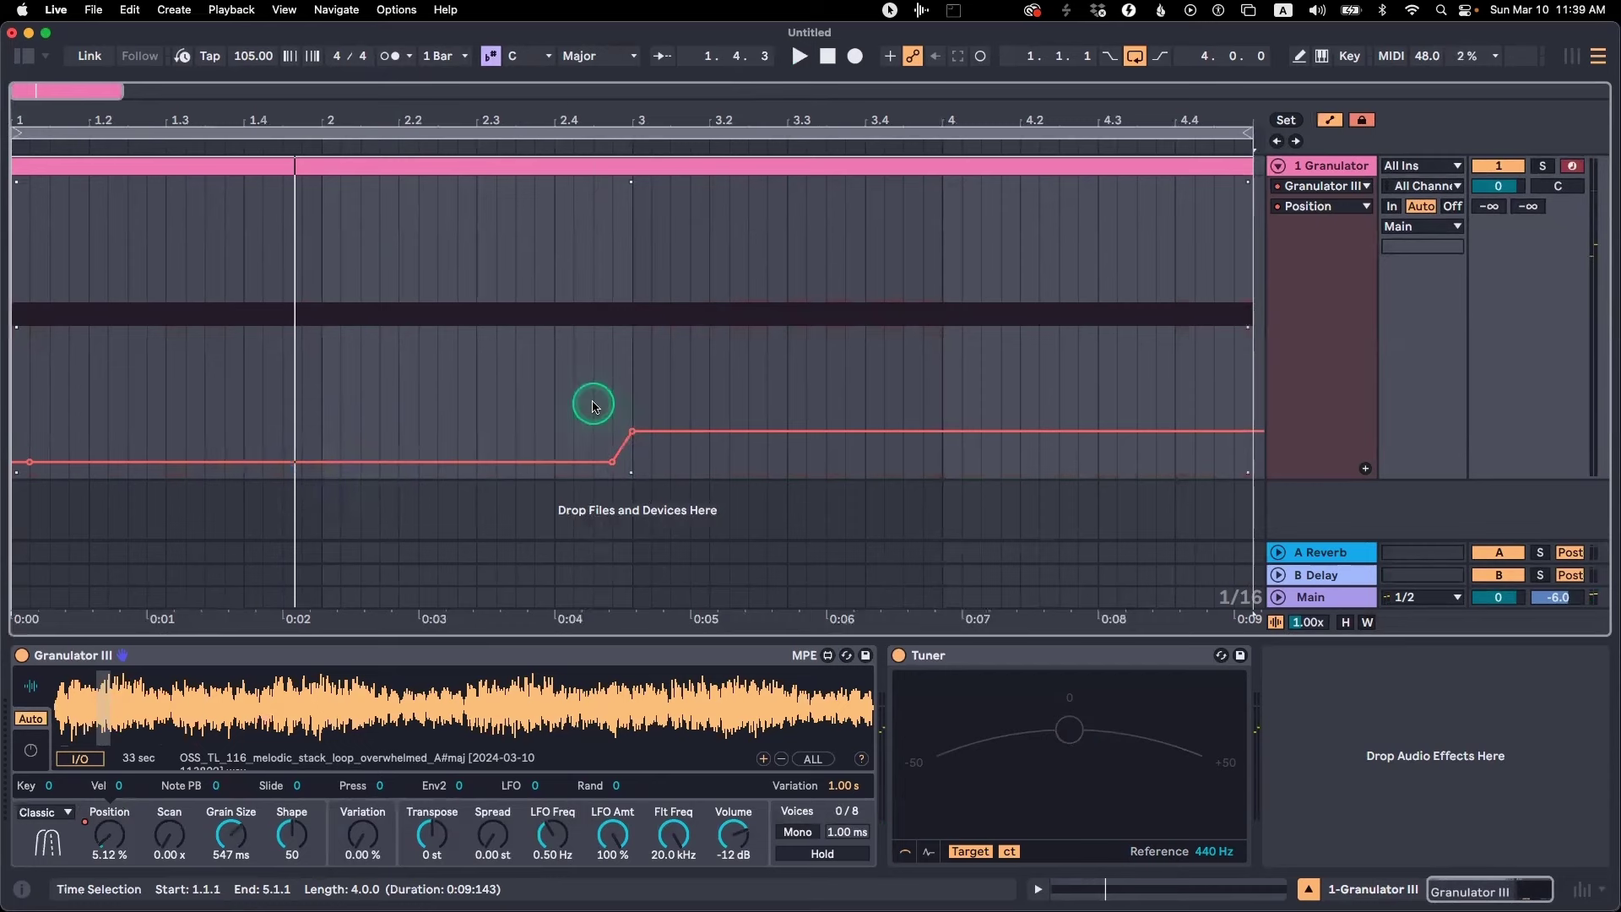
{"action": "left_click", "coordinate": [554, 380]}
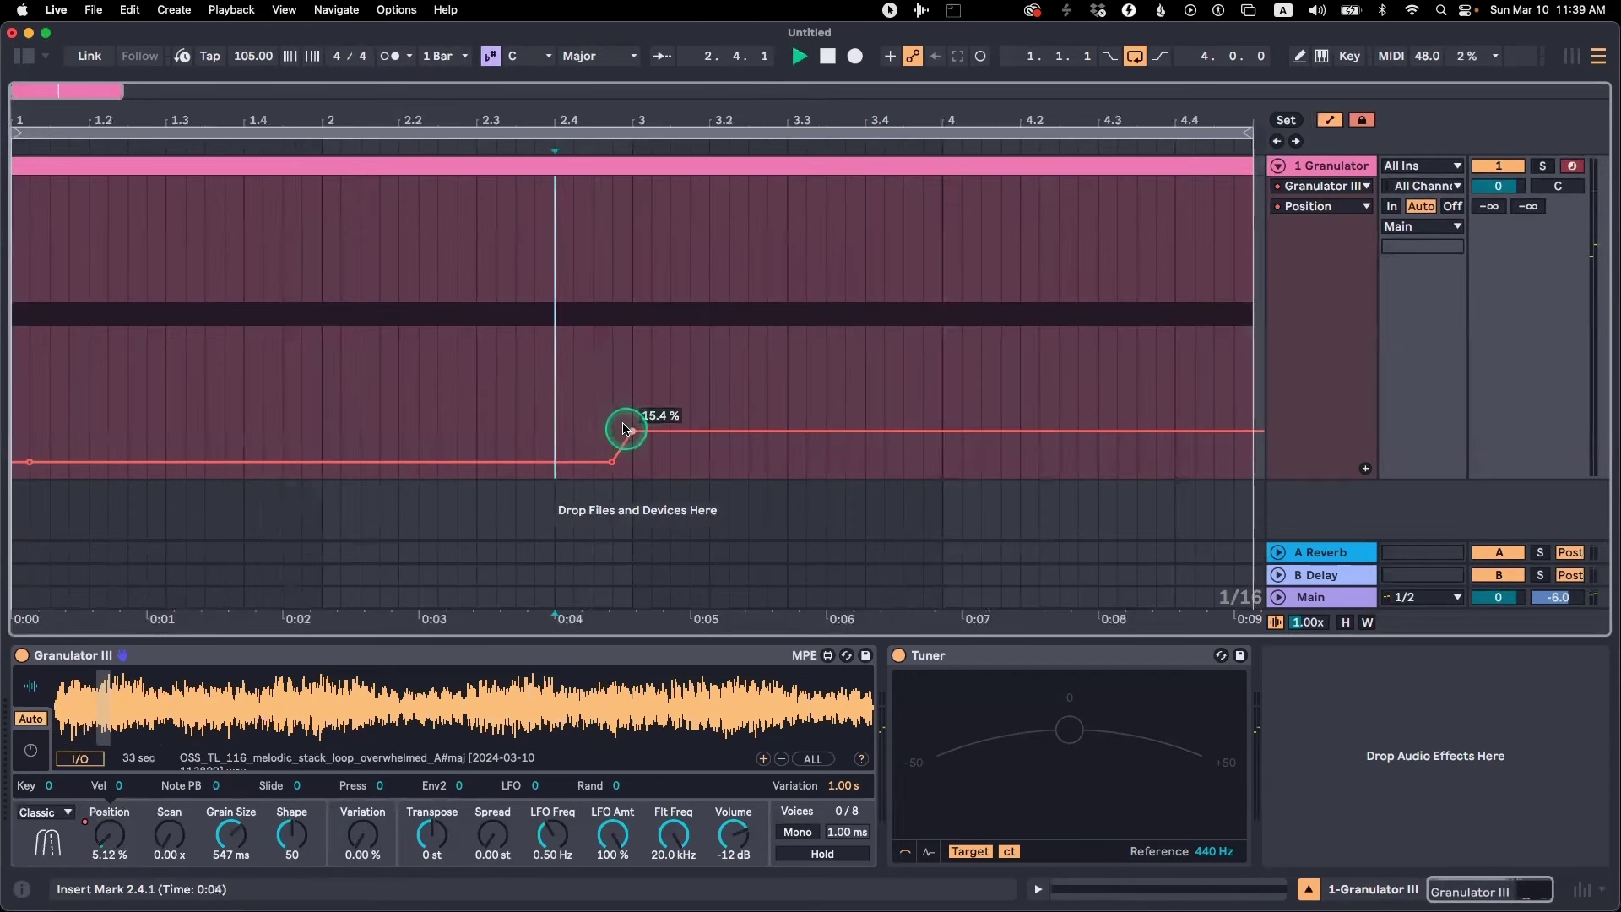
{"action": "key", "text": "space"}
{"action": "scroll", "coordinate": [716, 405], "scroll_direction": "right", "scroll_amount": 2}
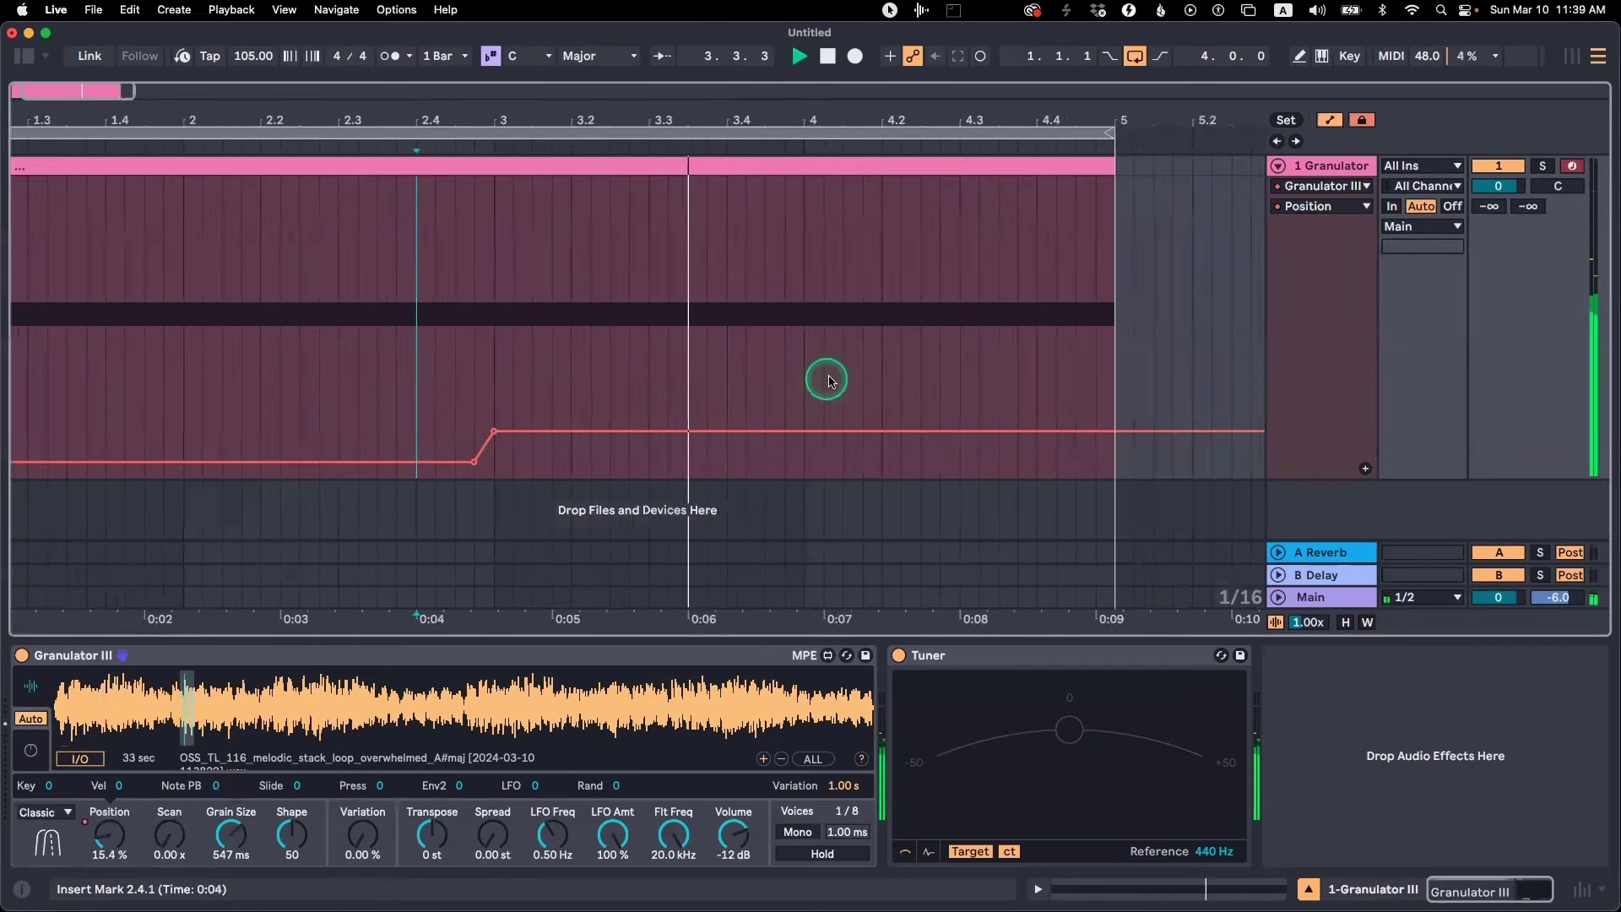
{"action": "key", "text": "space"}
Duplicate the four-bar clip and extend the loop to eight bars, ending at bar 9
{"action": "left_click_drag", "start_coordinate": [803, 109], "coordinate": [801, 59]}
{"action": "left_click", "coordinate": [293, 161]}
{"action": "key", "text": "super+d"}
{"action": "left_click_drag", "start_coordinate": [441, 132], "coordinate": [878, 133]}
{"action": "left_click", "coordinate": [434, 165]}
{"action": "key", "text": "super+a"}
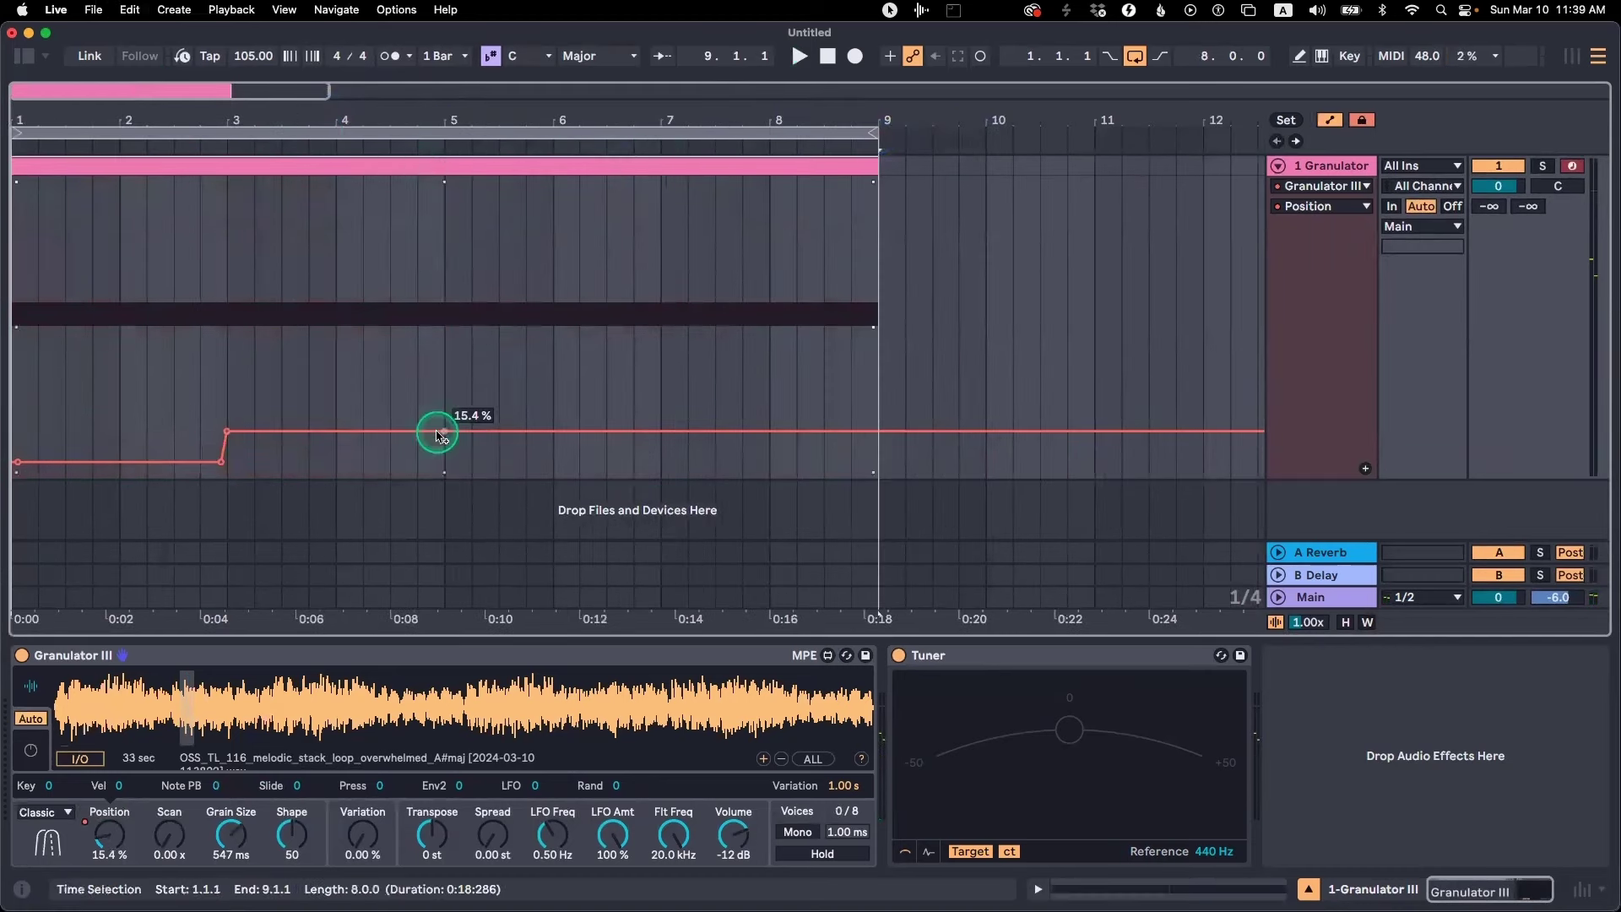
Add rising Position automation steps at bars 5, 7 and 9 and play the result
{"action": "left_click", "coordinate": [444, 435]}
{"action": "left_click_drag", "start_coordinate": [443, 437], "coordinate": [878, 191]}
{"action": "key", "text": "space"}
{"action": "left_click", "coordinate": [647, 382]}
Show the Grain Size automation and add a 547 ms breakpoint at the start of bar 1
{"action": "left_click", "coordinate": [245, 836]}
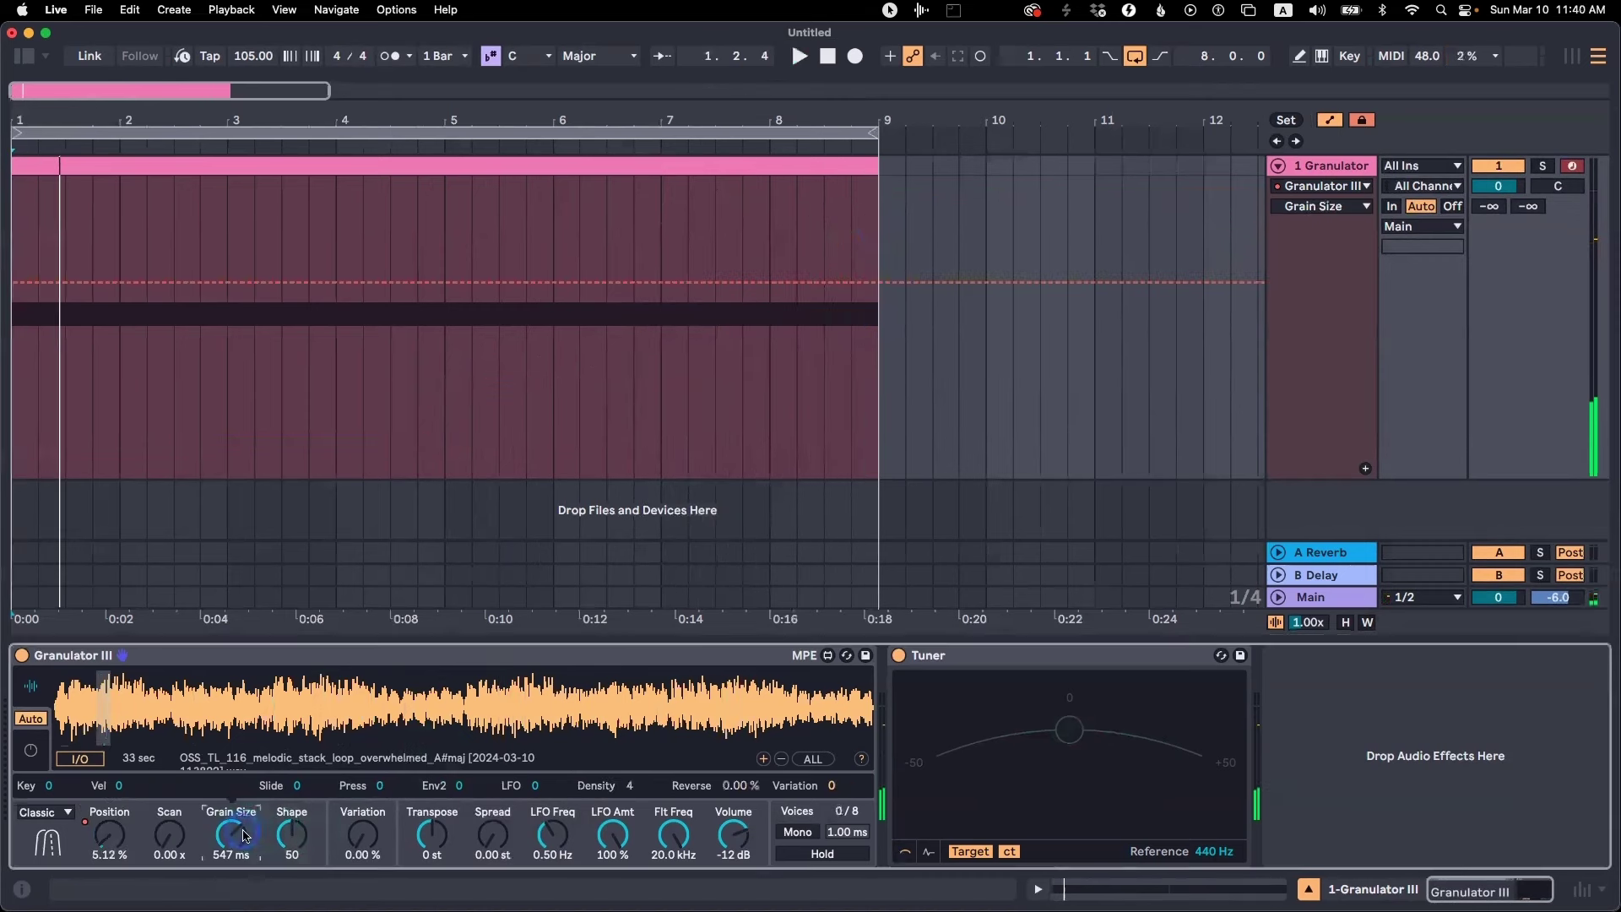
{"action": "left_click", "coordinate": [19, 285]}
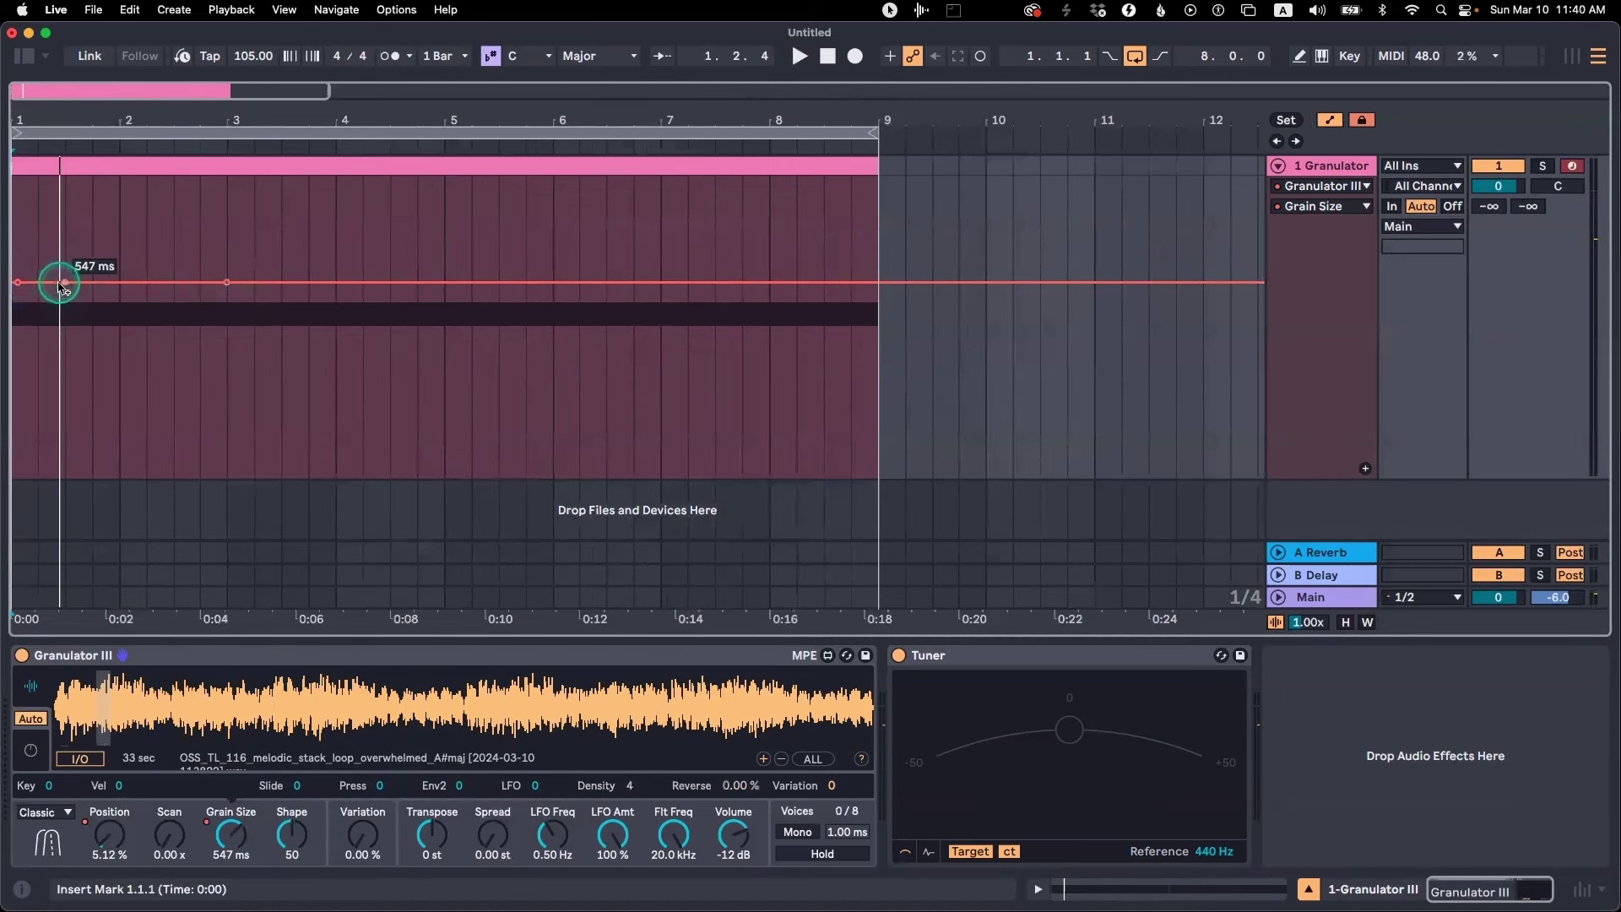
{"action": "left_click", "coordinate": [65, 285]}
{"action": "left_click", "coordinate": [228, 287]}
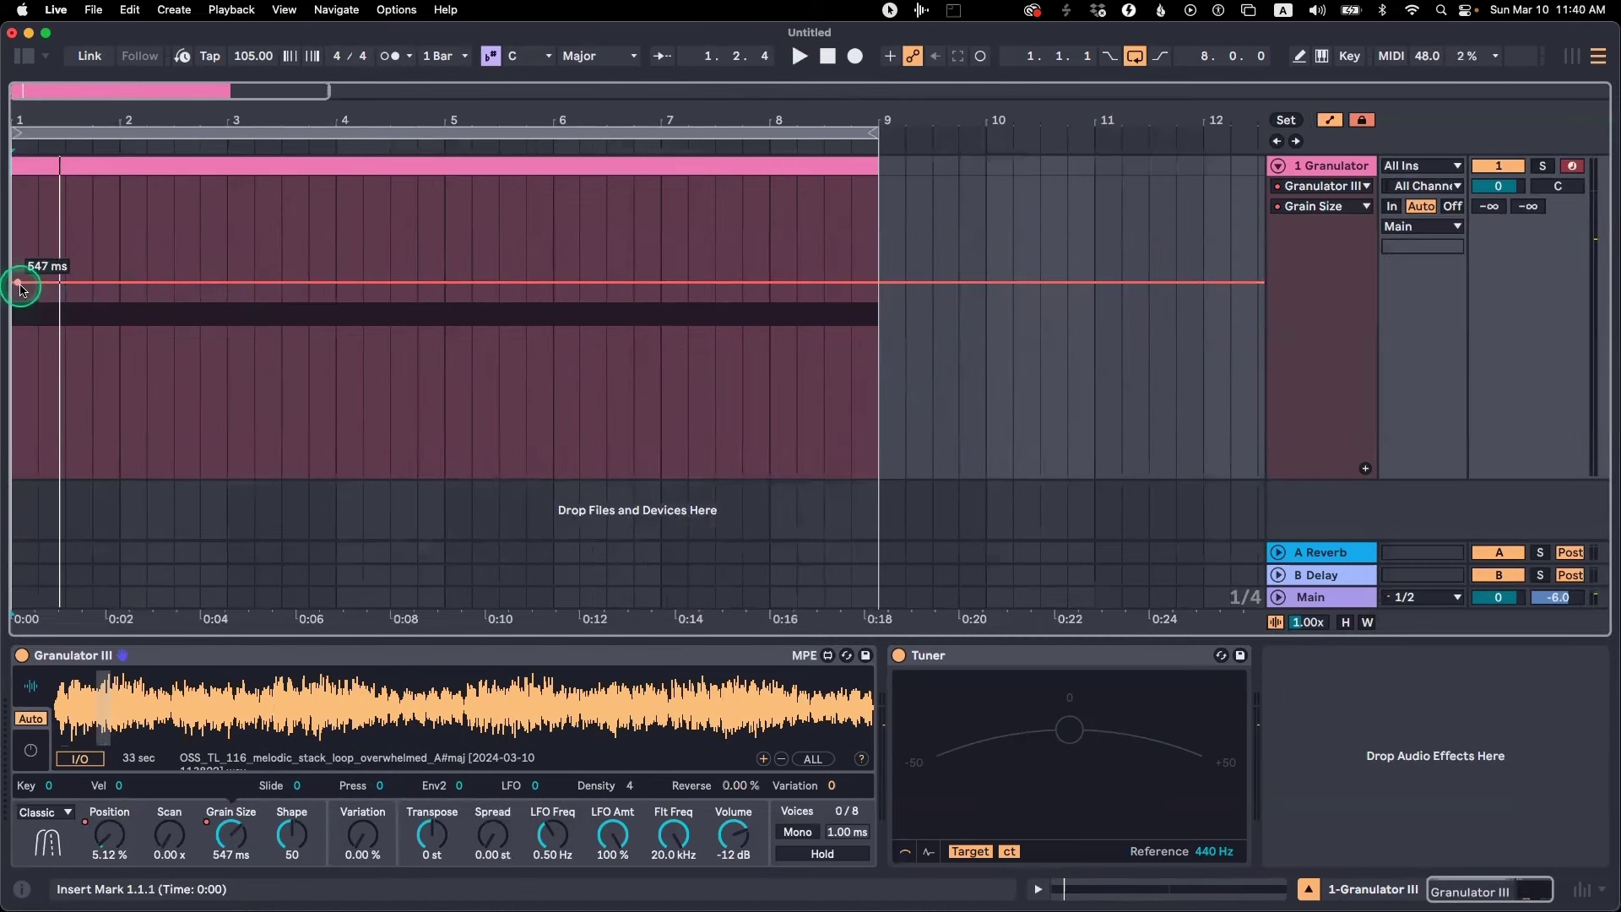
Show the Position automation in a separate new lane under the Granulator track
{"action": "right_click", "coordinate": [107, 839]}
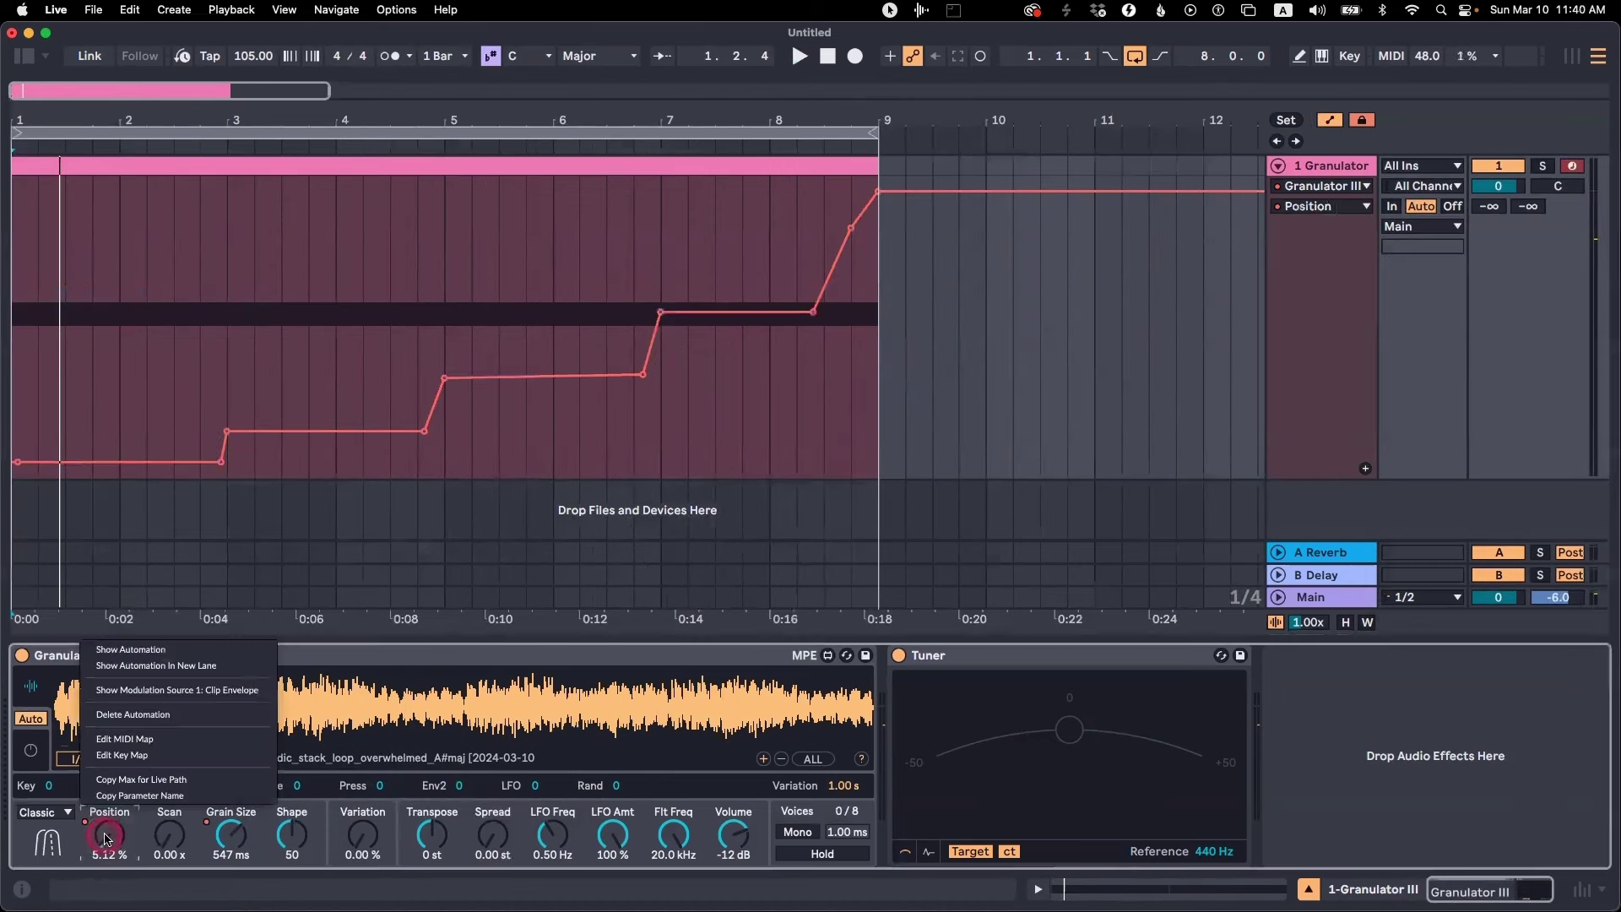
{"action": "left_click", "coordinate": [217, 666]}
{"action": "scroll", "coordinate": [705, 348], "scroll_direction": "down", "scroll_amount": 2}
{"action": "scroll", "coordinate": [706, 348], "scroll_direction": "up", "scroll_amount": 2}
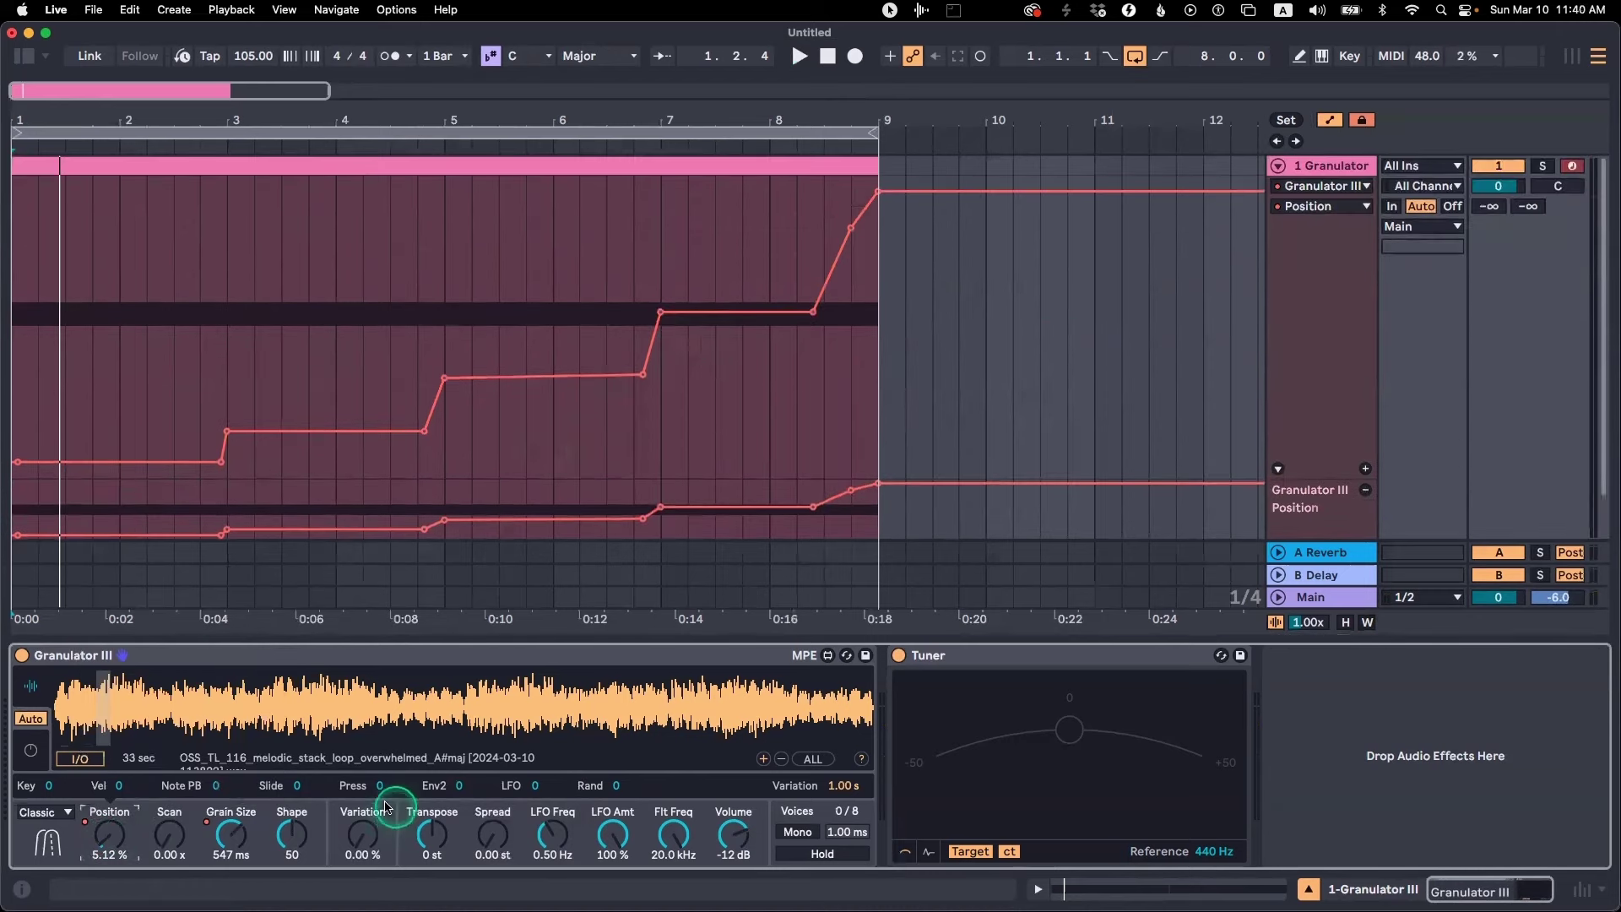
Add a Grain Size breakpoint at bar 3, lower the starting value to about 320 ms and play it
{"action": "left_click", "coordinate": [235, 836]}
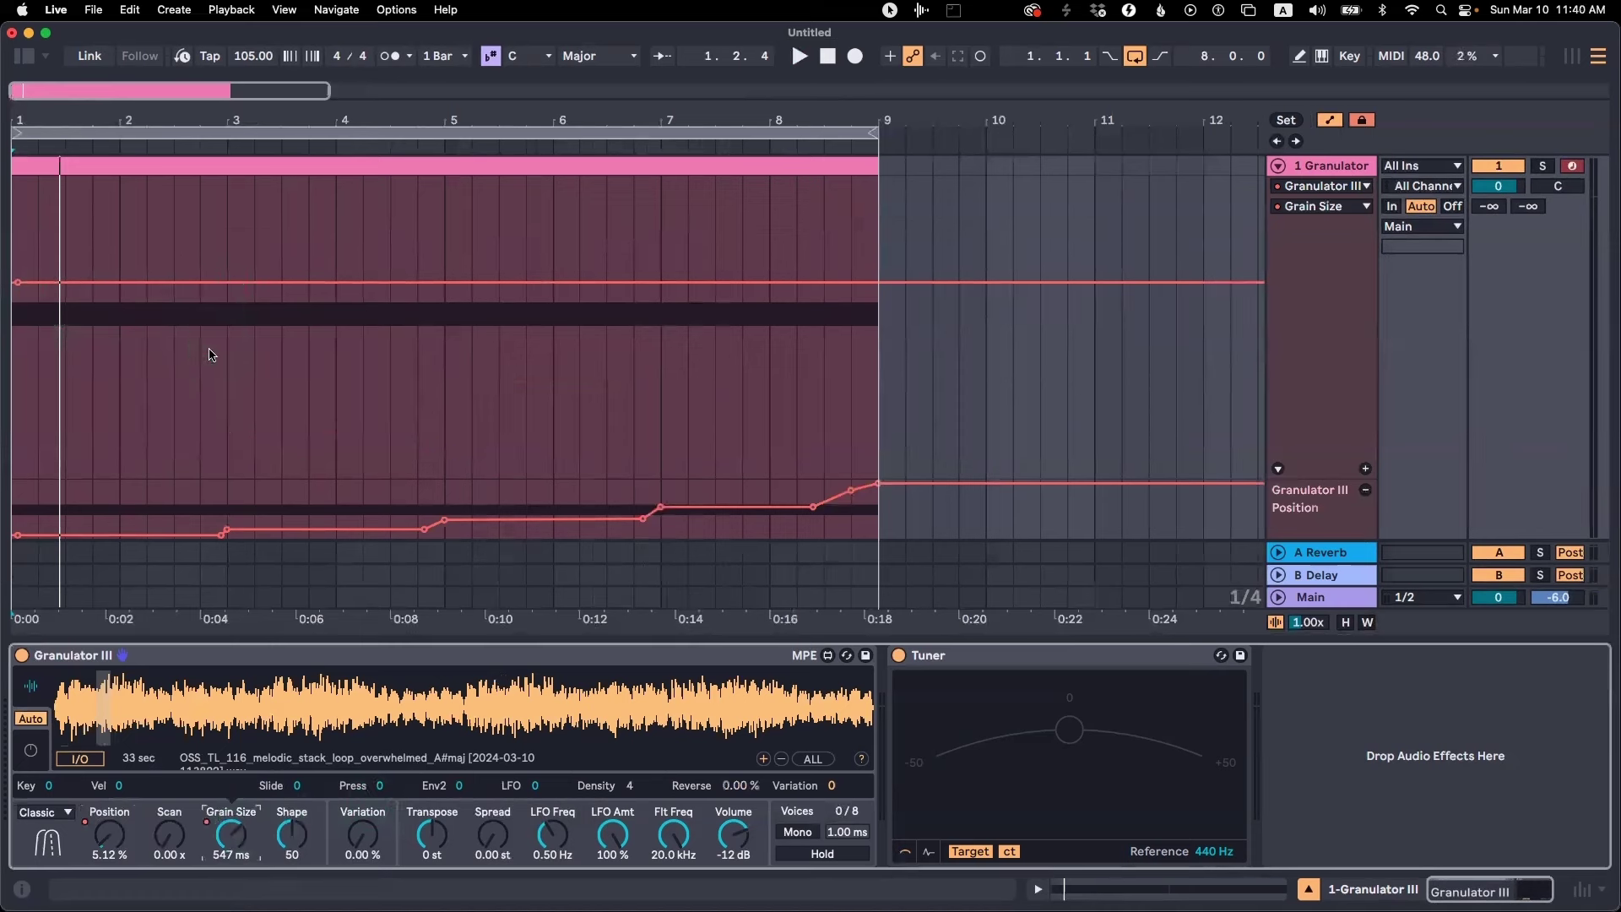
{"action": "left_click", "coordinate": [225, 286]}
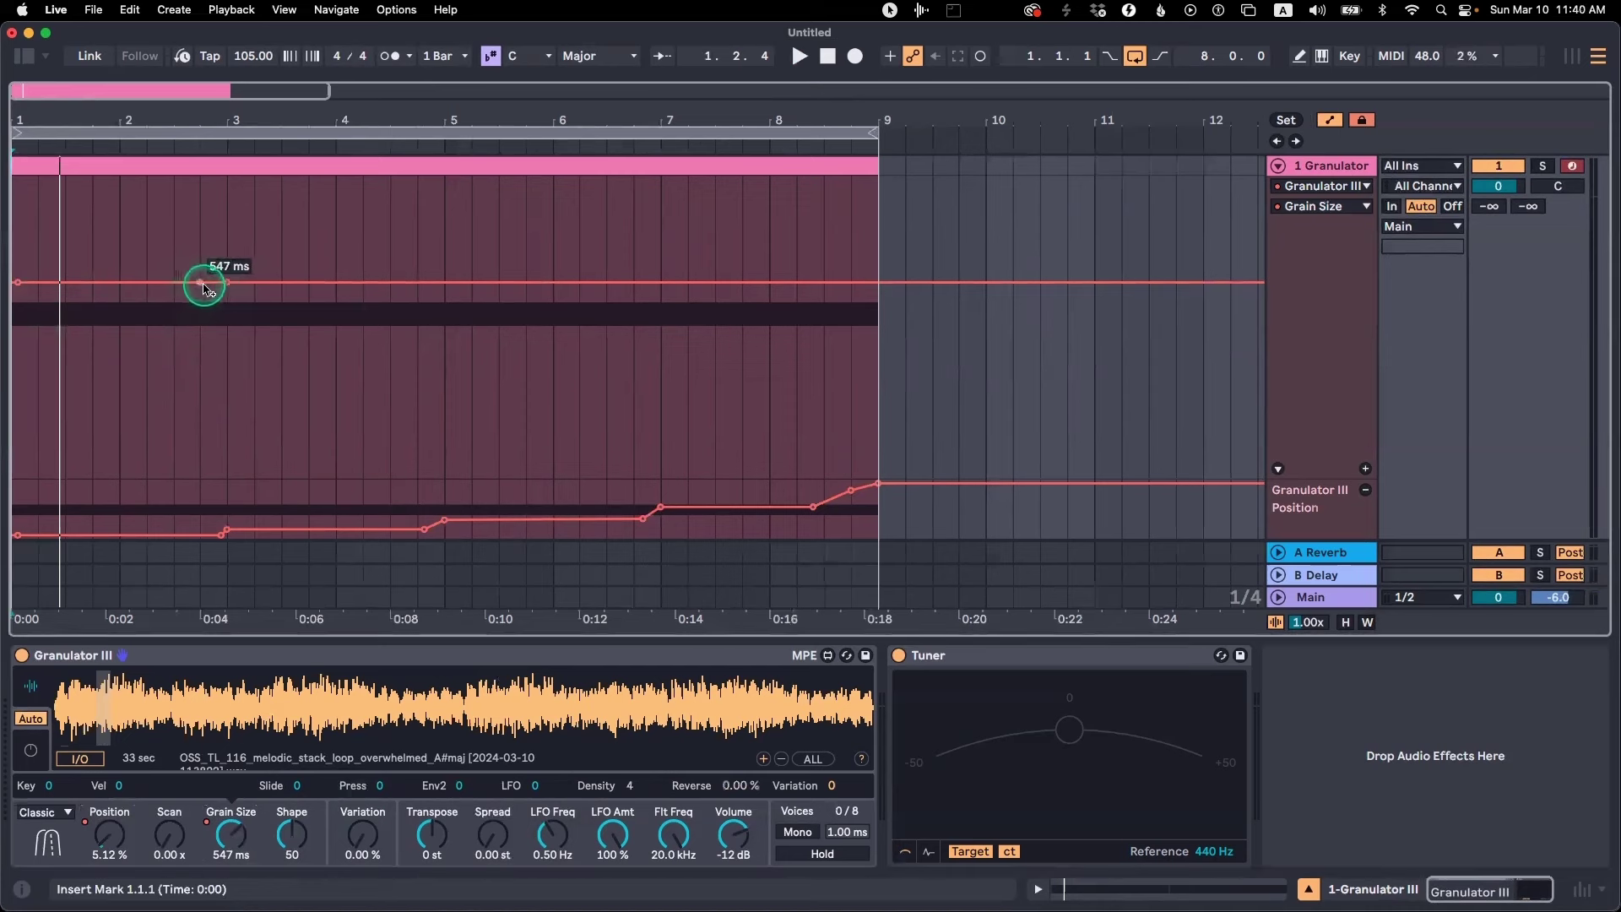
{"action": "left_click", "coordinate": [202, 283]}
{"action": "left_click_drag", "start_coordinate": [22, 288], "coordinate": [23, 325]}
{"action": "key", "text": "space"}
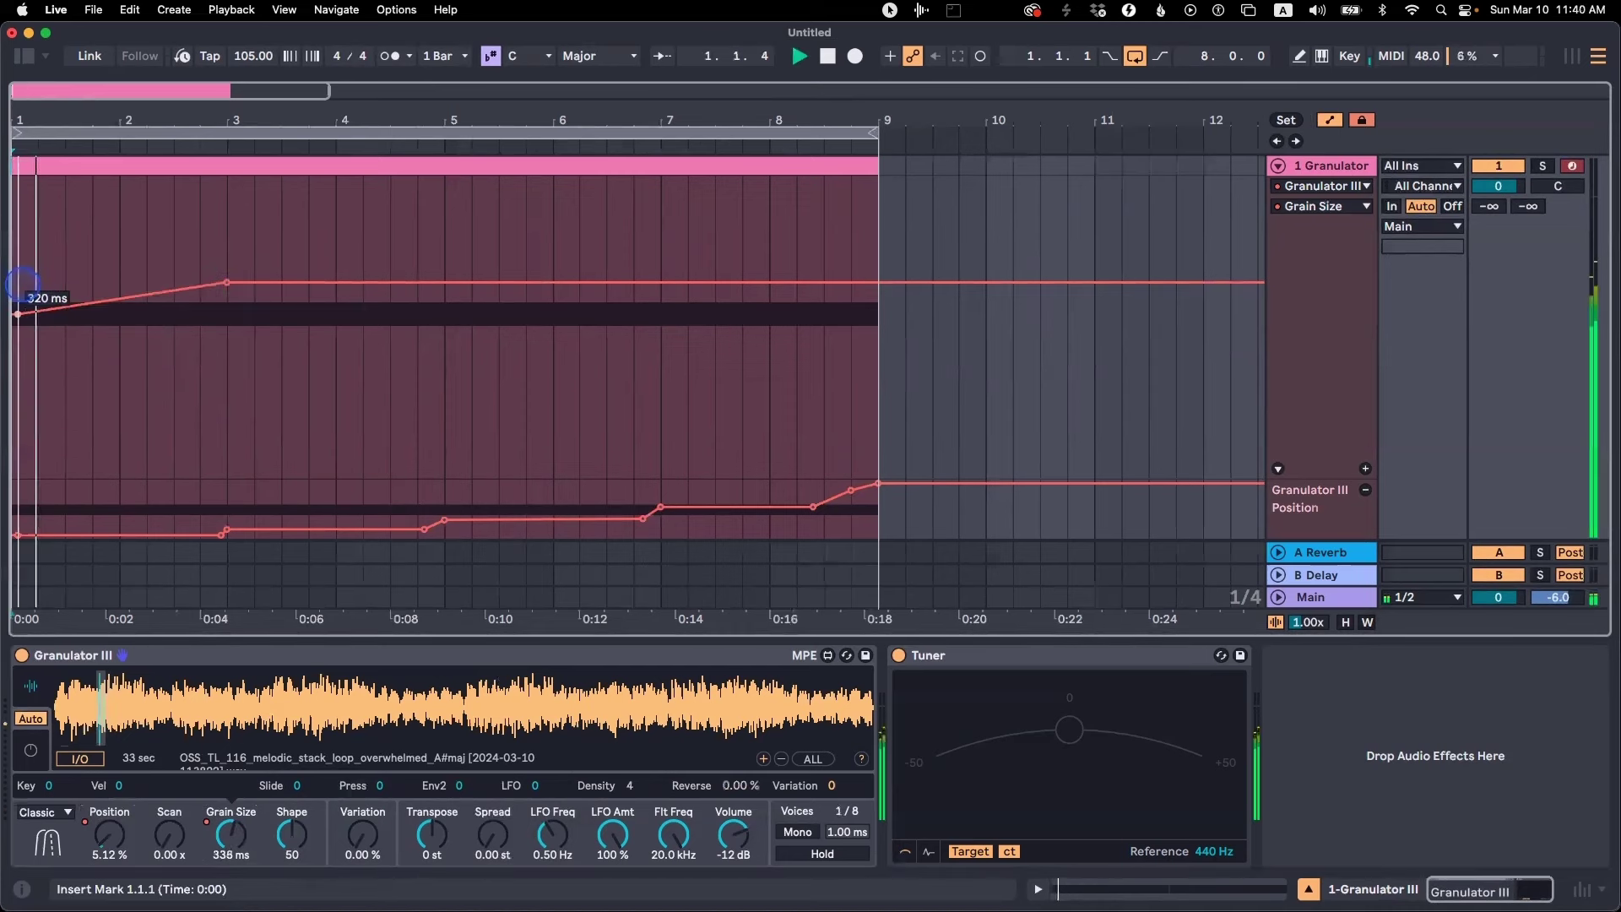
Reshape the Grain Size automation to hold the low value until just before bar 3 and return to 547 ms at bar 3
{"action": "left_click", "coordinate": [128, 299]}
{"action": "left_click_drag", "start_coordinate": [198, 288], "coordinate": [227, 314]}
{"action": "left_click_drag", "start_coordinate": [137, 337], "coordinate": [126, 355]}
{"action": "key", "text": "space"}
{"action": "key", "text": "space"}
{"action": "left_click", "coordinate": [208, 314]}
{"action": "left_click_drag", "start_coordinate": [225, 317], "coordinate": [224, 287]}
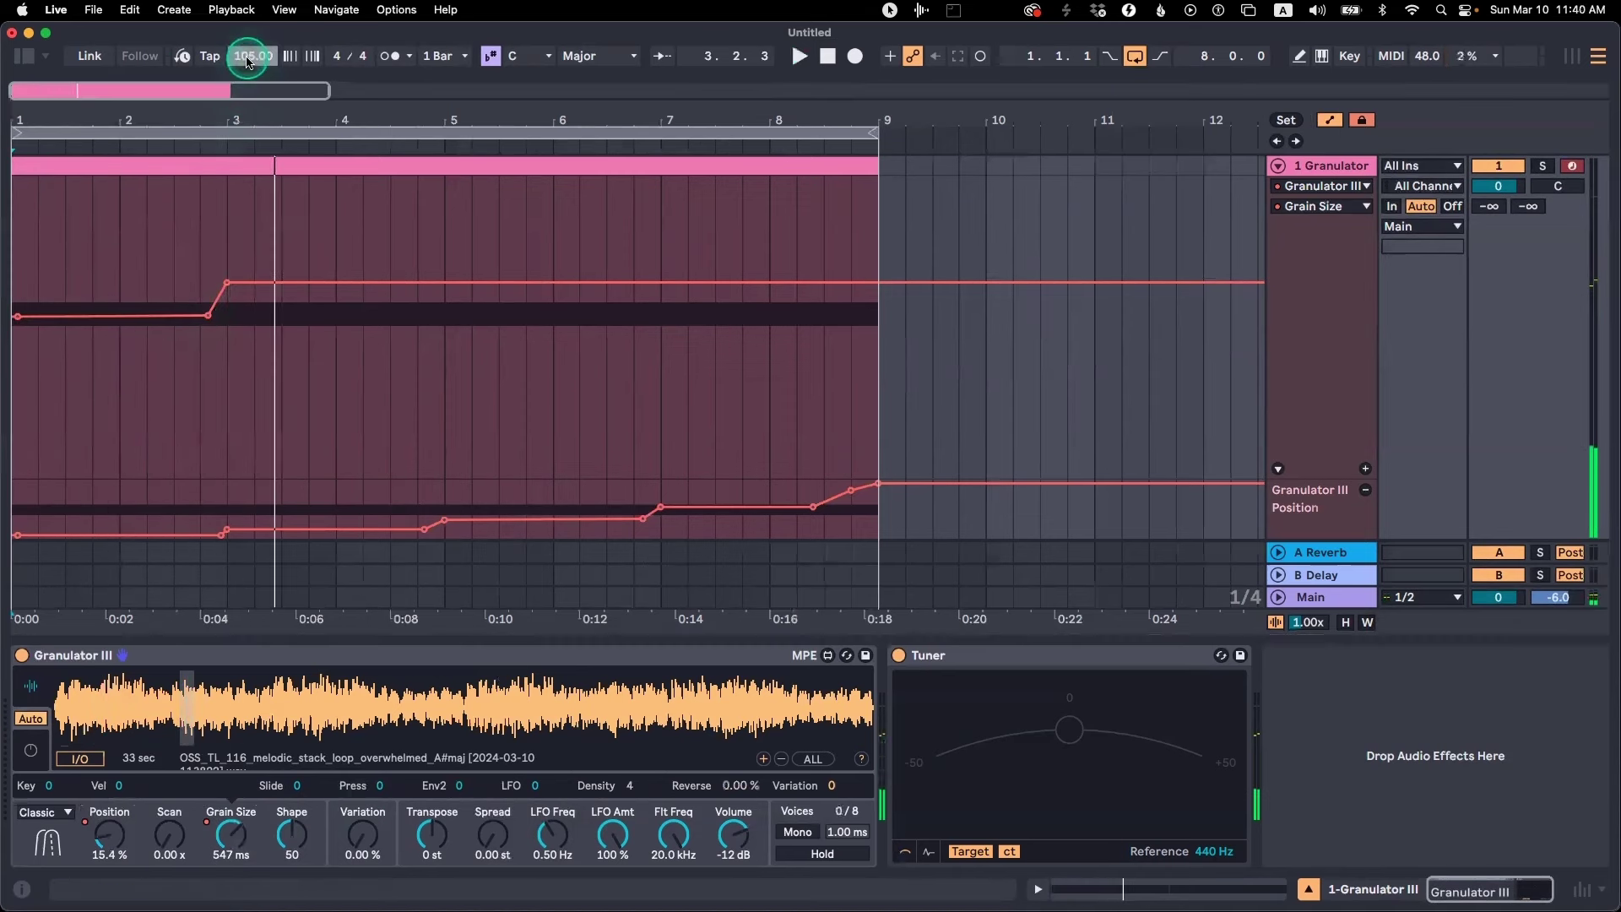
Set the tempo to 125 BPM and play the loop, briefly switching the metronome on and off
{"action": "left_click_drag", "start_coordinate": [249, 61], "coordinate": [248, 59]}
{"action": "key", "text": "space"}
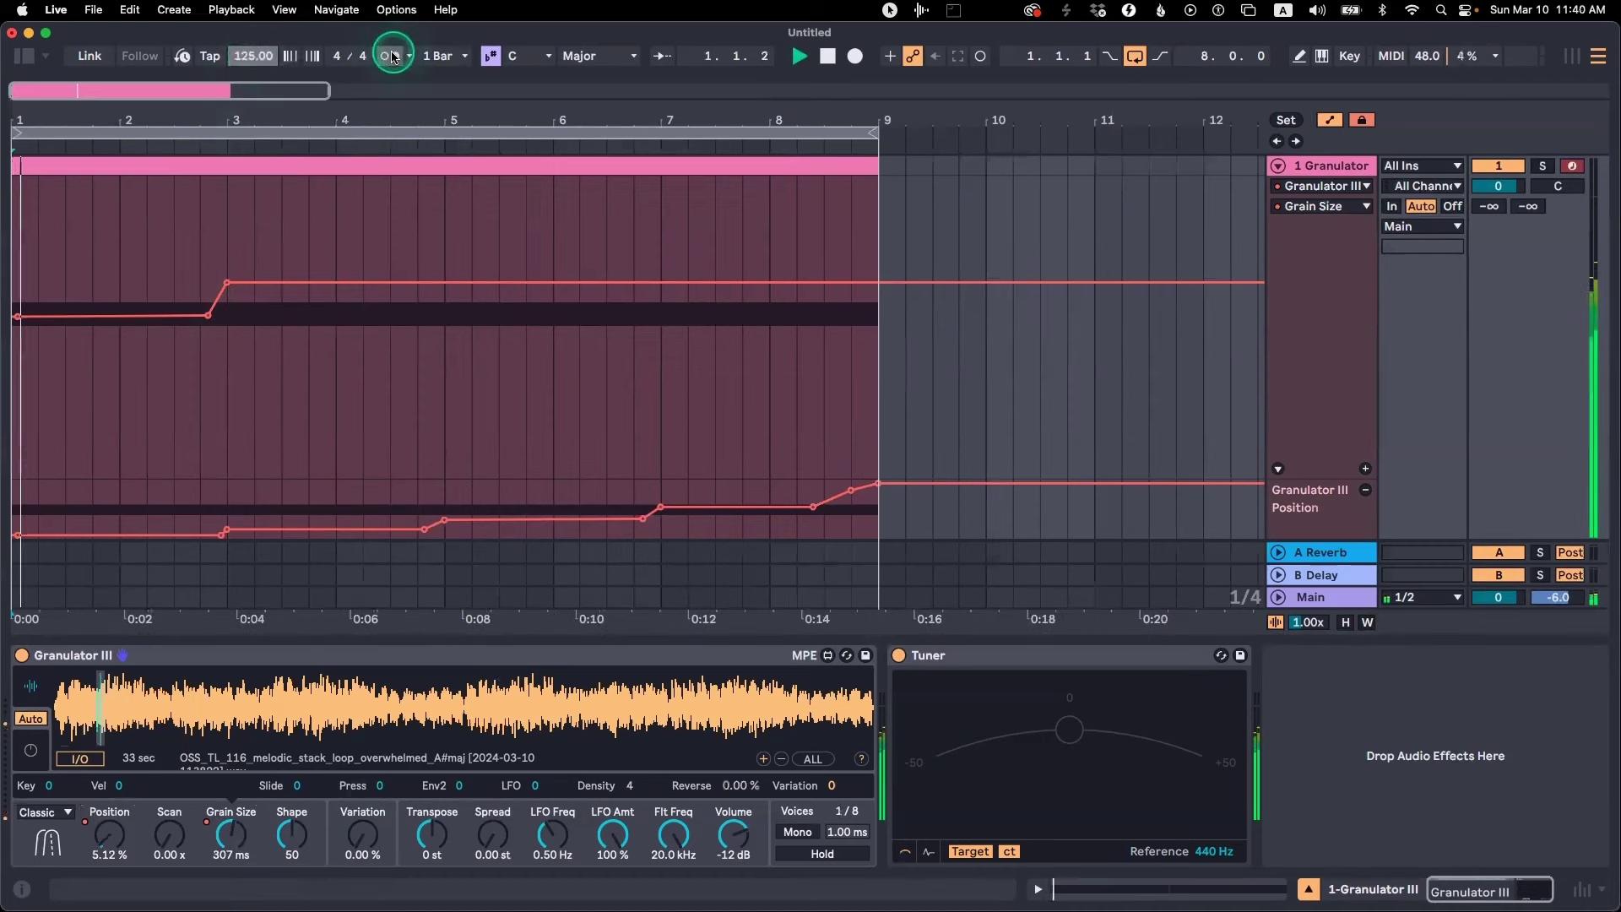
{"action": "left_click", "coordinate": [391, 56]}
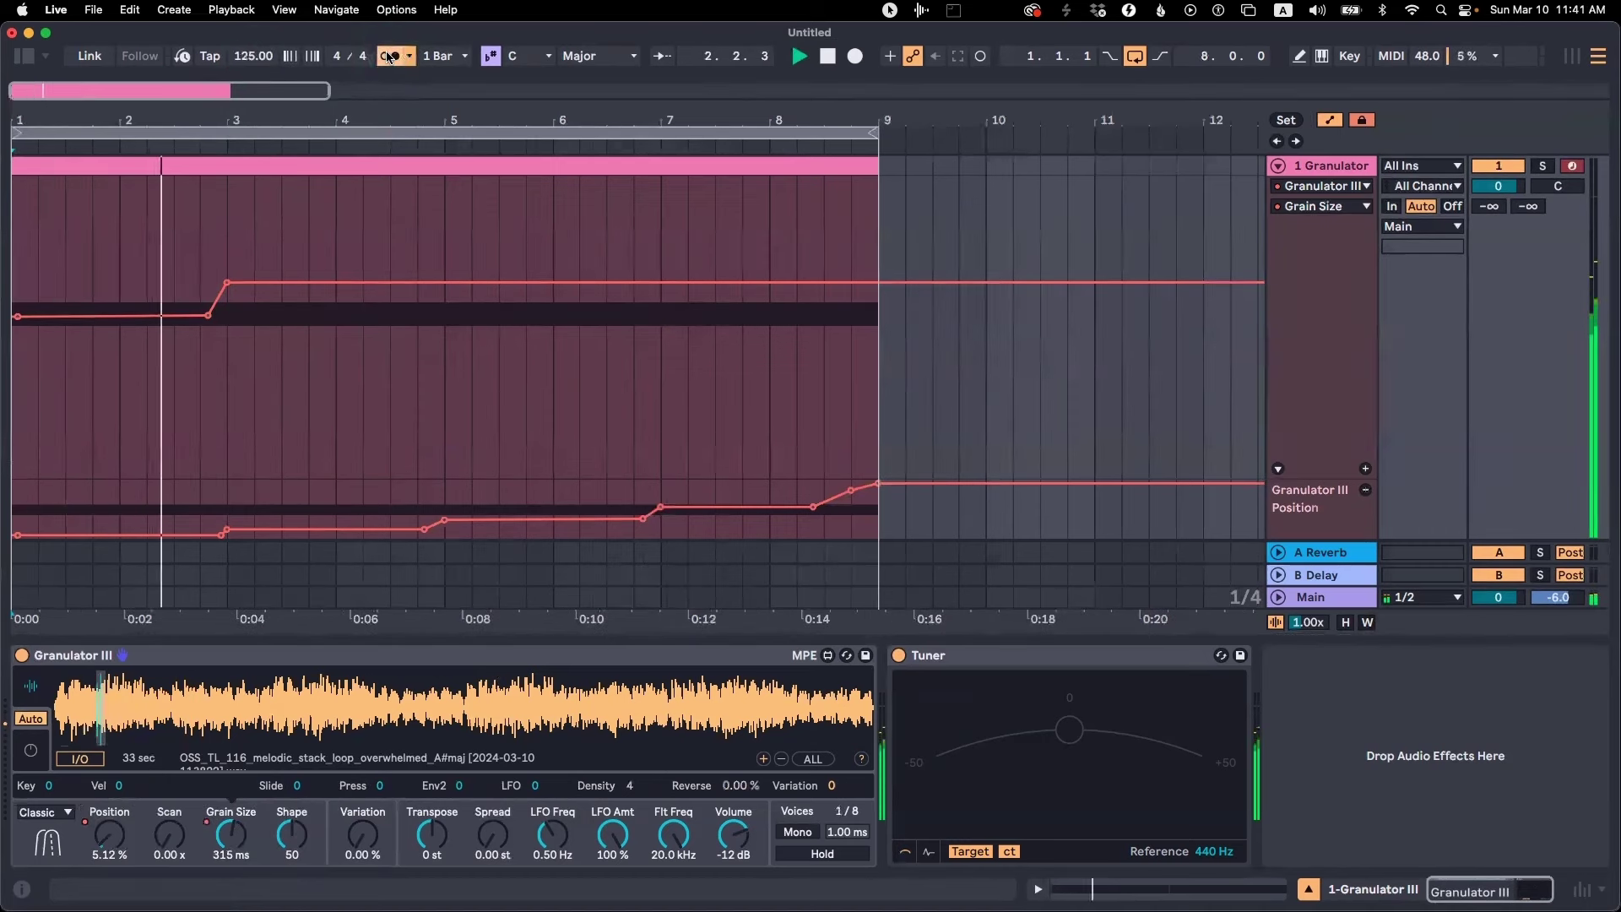
{"action": "left_click", "coordinate": [390, 56]}
Add Grain Size breakpoints at bars 4 and 5, falling gradually to about 419 ms at bar 5, and play from beat 4.4
{"action": "left_click", "coordinate": [458, 273]}
{"action": "left_click_drag", "start_coordinate": [458, 273], "coordinate": [406, 293]}
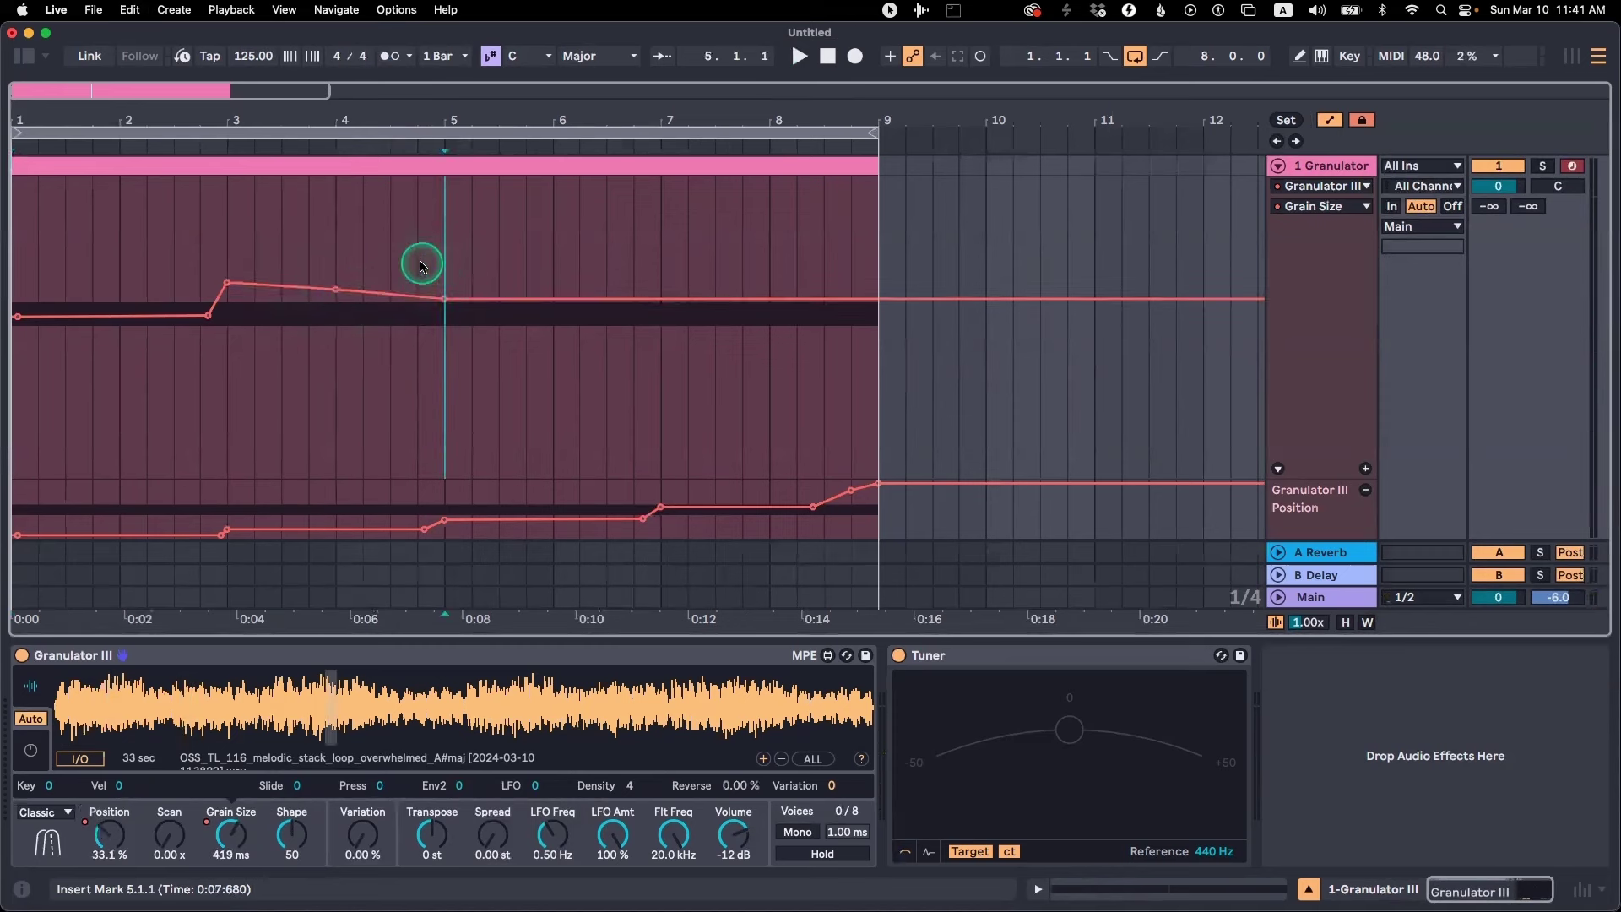
{"action": "left_click", "coordinate": [418, 264]}
{"action": "key", "text": "space"}
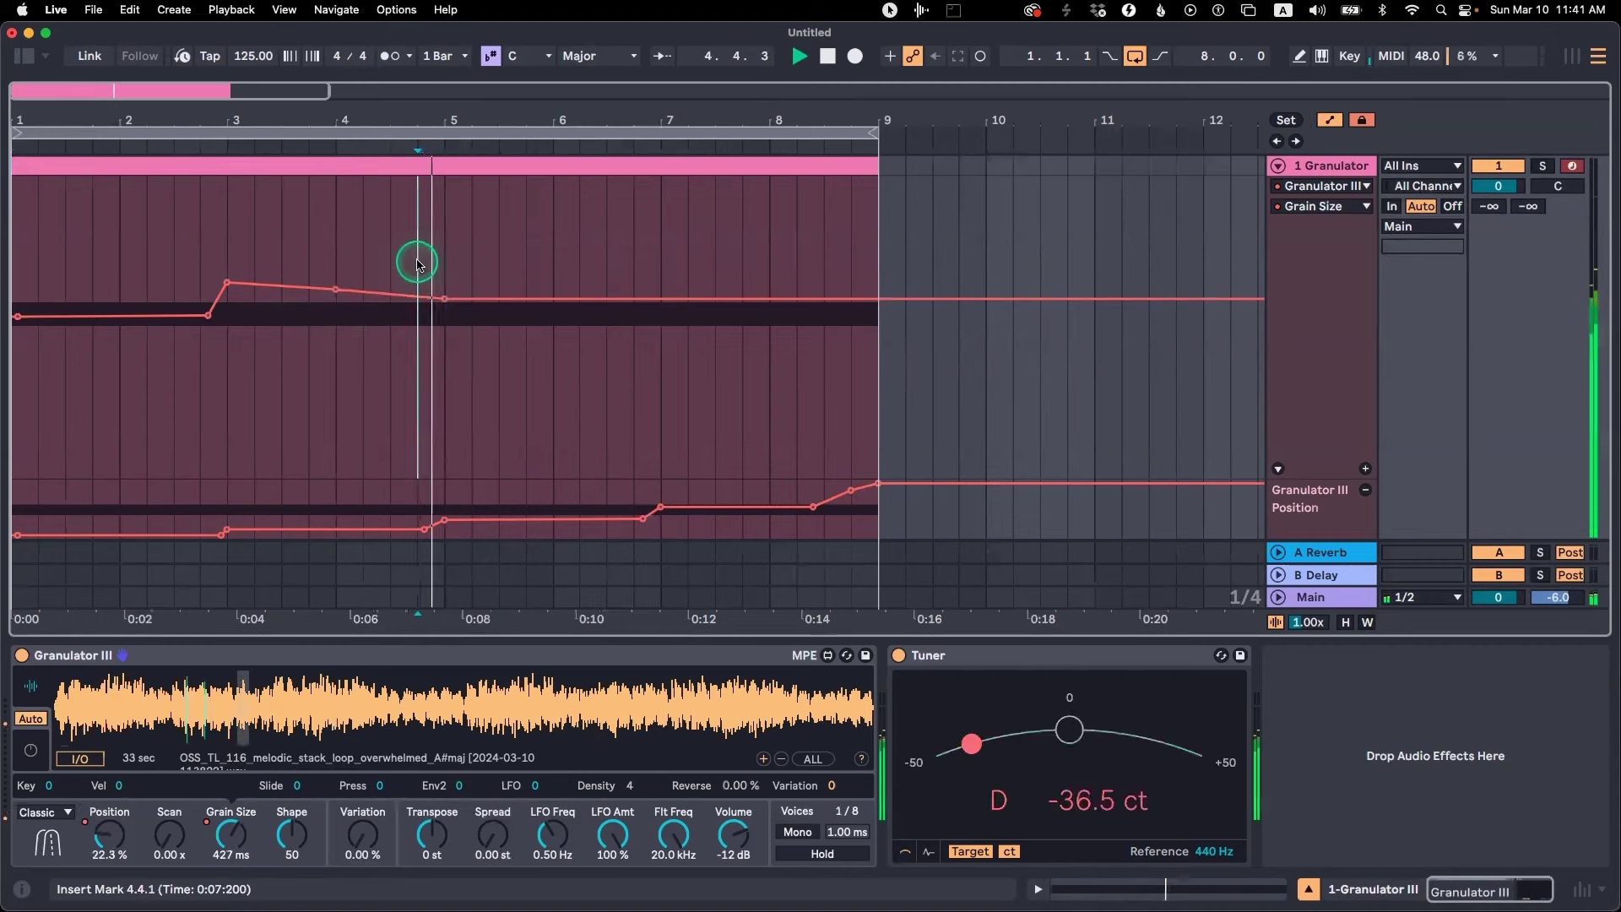
Hide the separate Position automation lane beneath the Granulator track, keeping the track itself unfolded
{"action": "left_click", "coordinate": [1278, 166]}
{"action": "left_click", "coordinate": [1276, 167]}
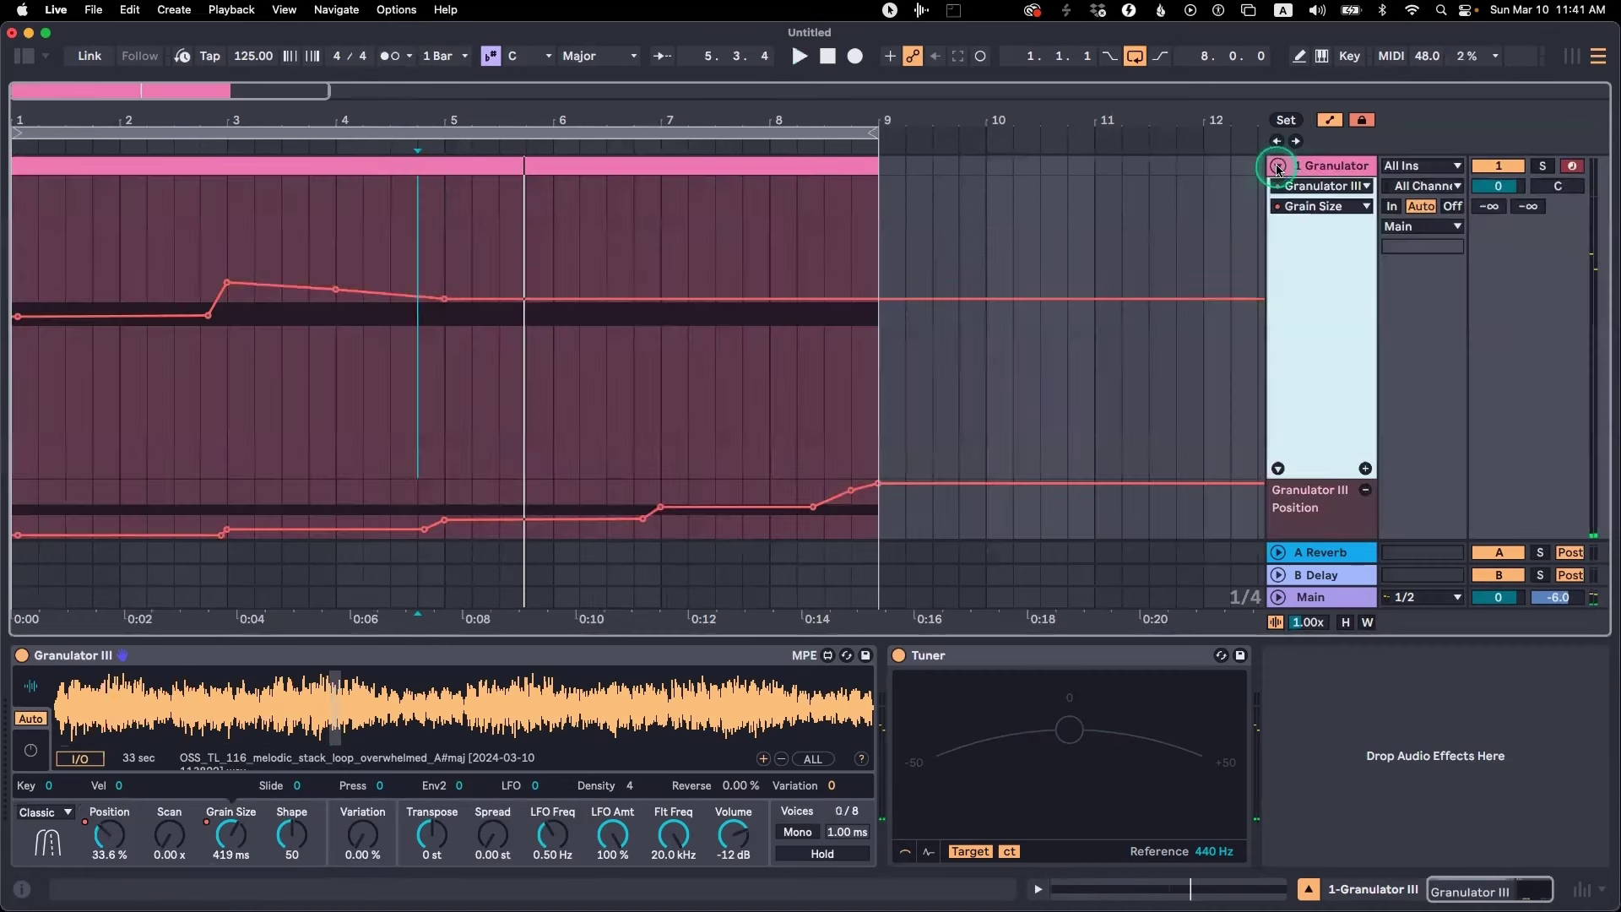
{"action": "left_click", "coordinate": [1278, 166]}
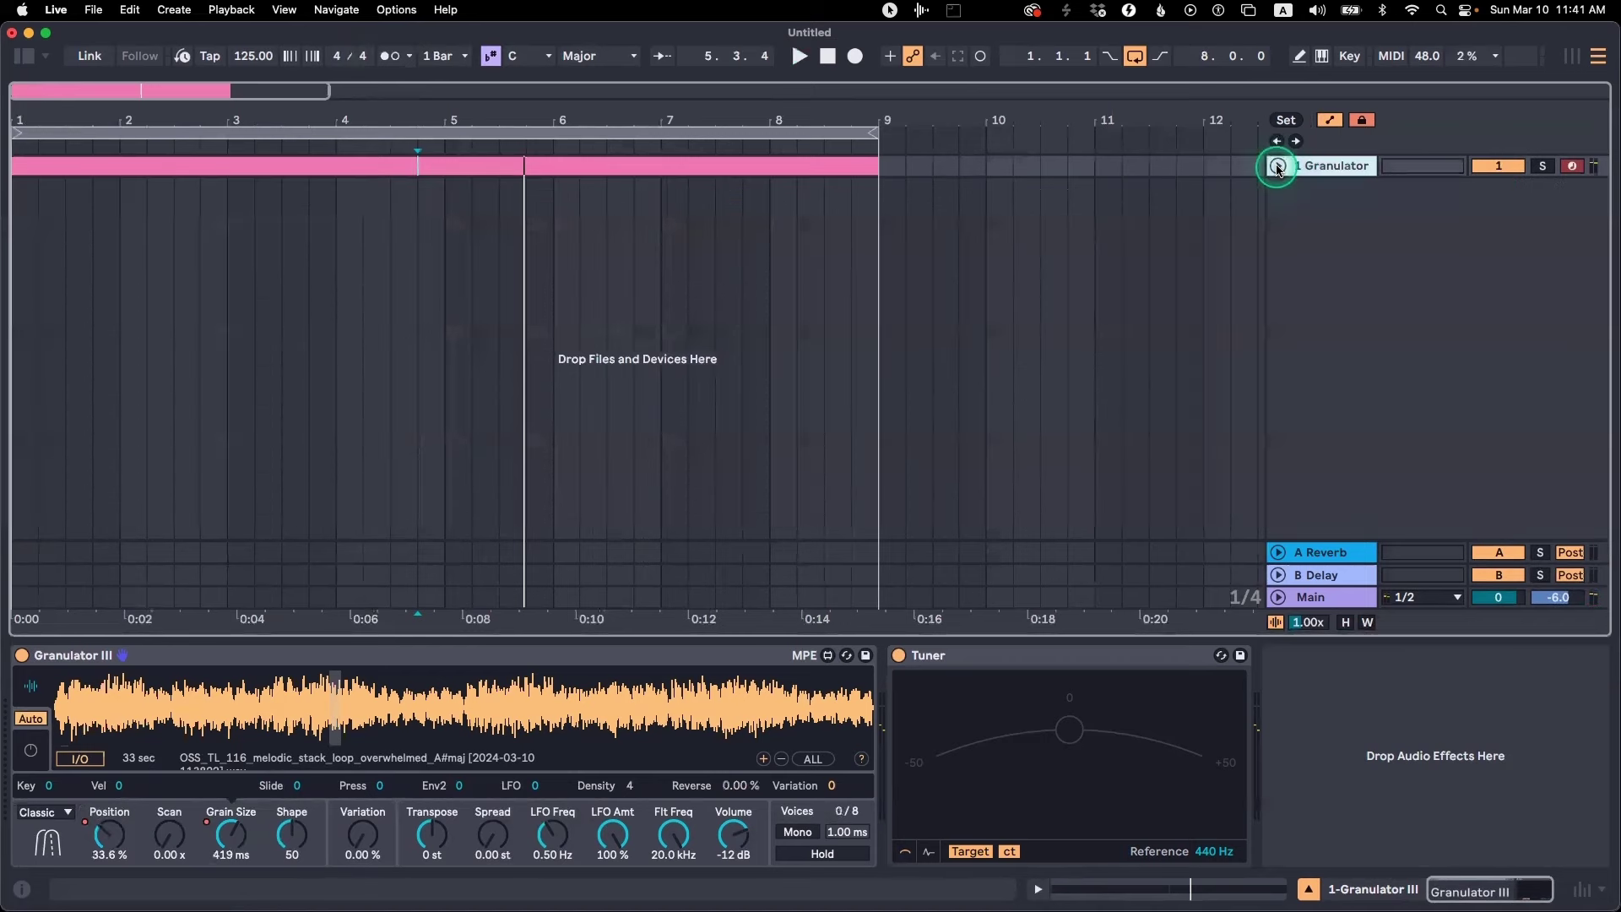
{"action": "left_click", "coordinate": [1277, 168]}
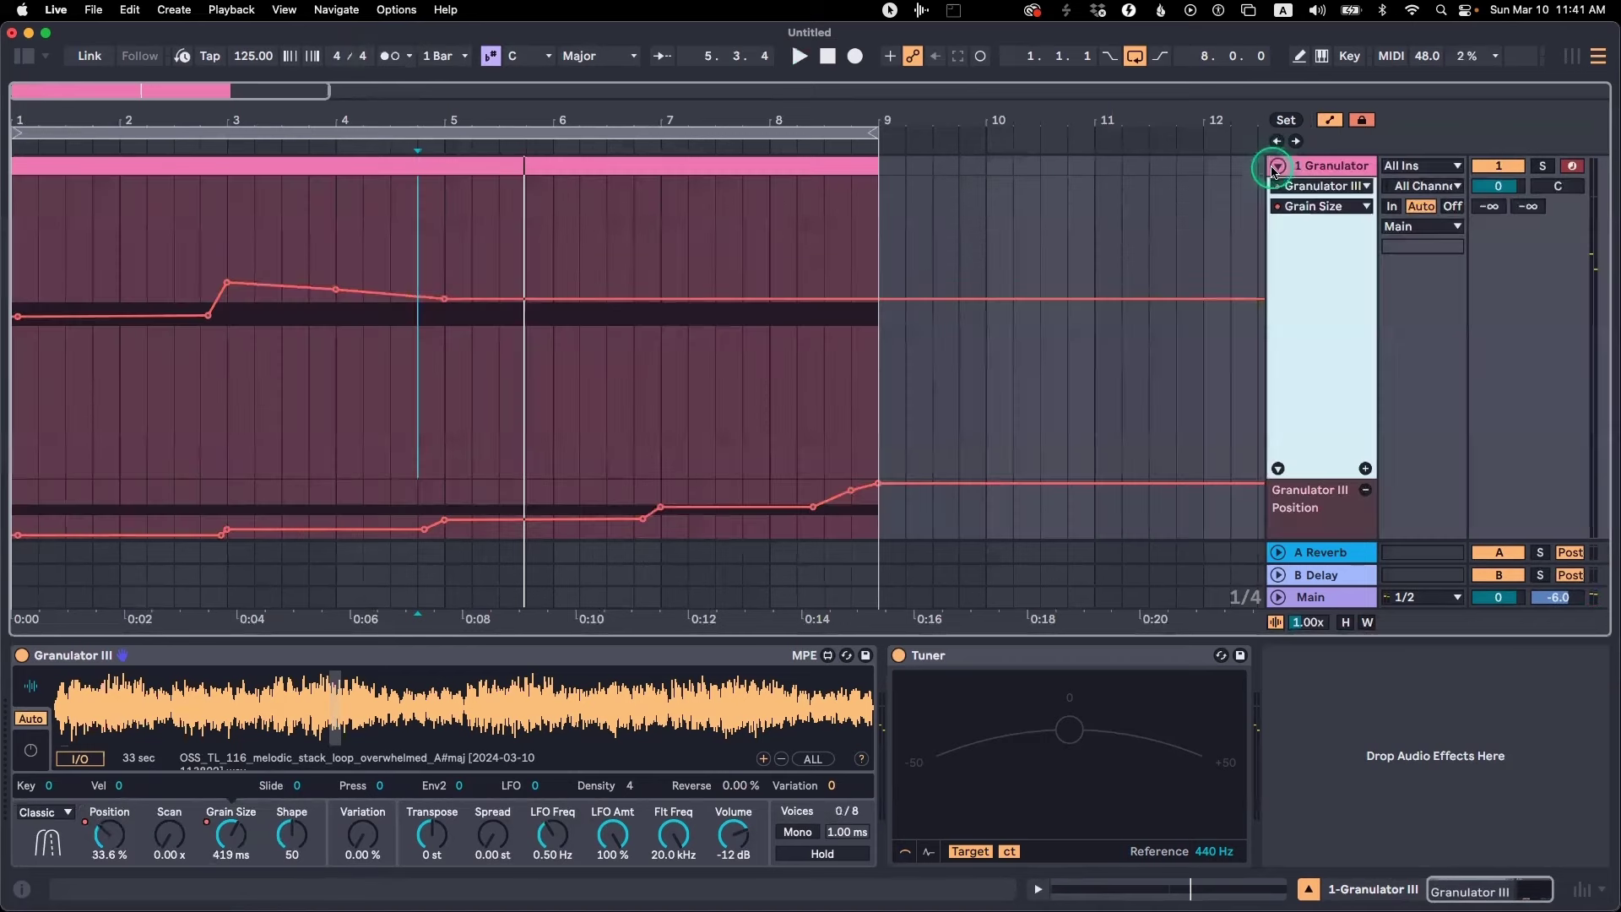
{"action": "left_click", "coordinate": [1278, 467]}
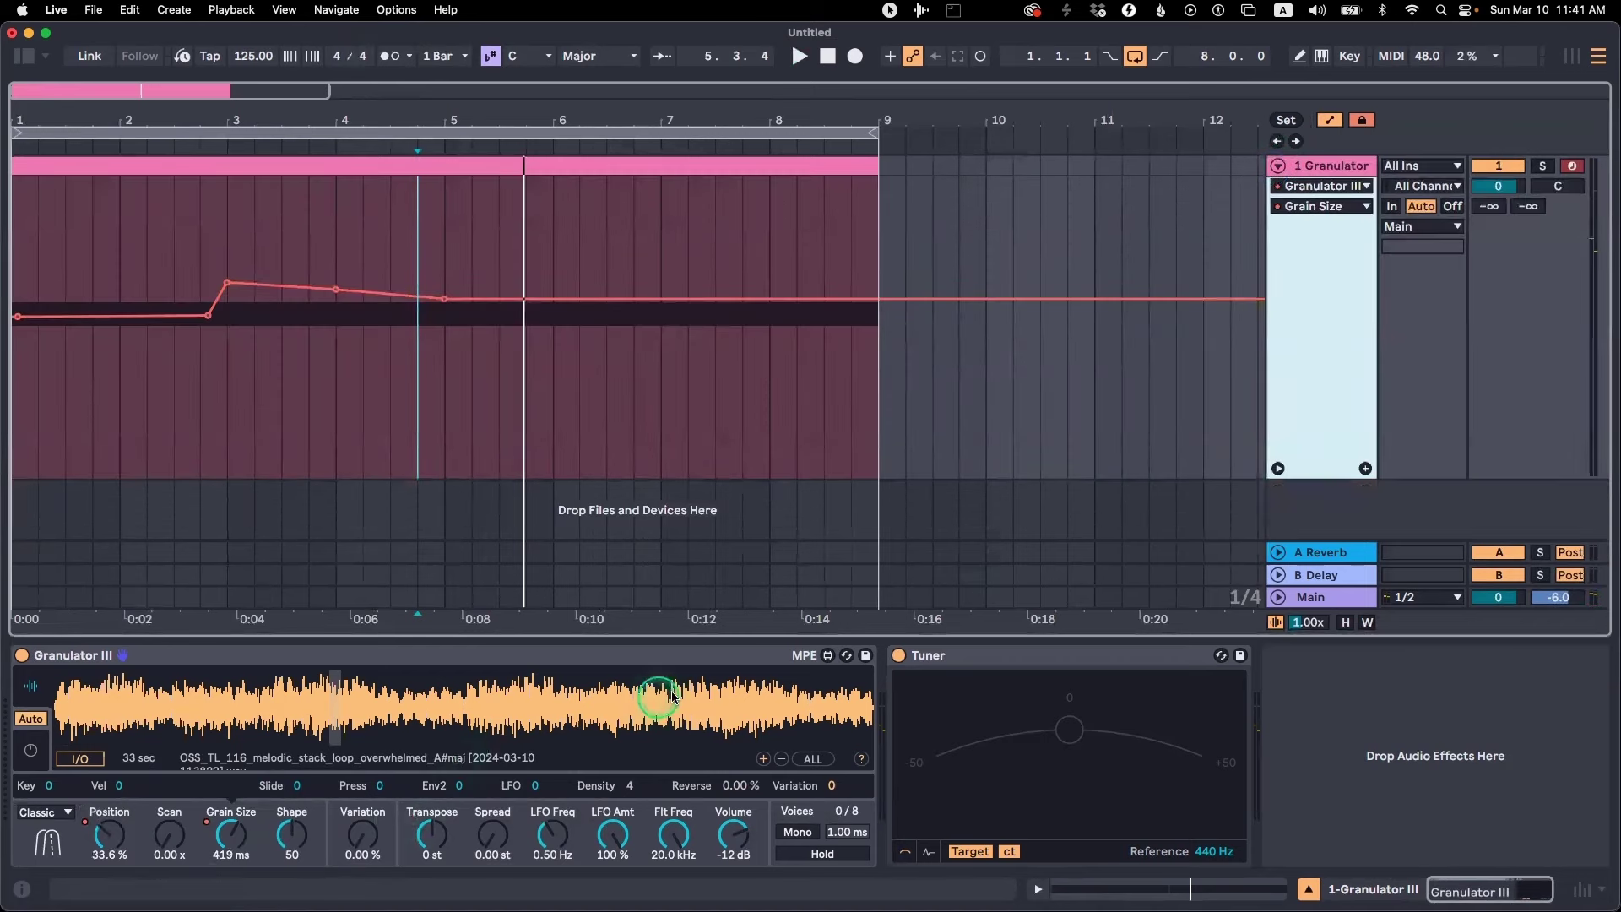
Find the OSS_TL_135 begger_for_love Emin melodic loop in the packs folder and place it on a new audio track
{"action": "left_click", "coordinate": [32, 55]}
{"action": "scroll", "coordinate": [380, 307], "scroll_direction": "down", "scroll_amount": 5}
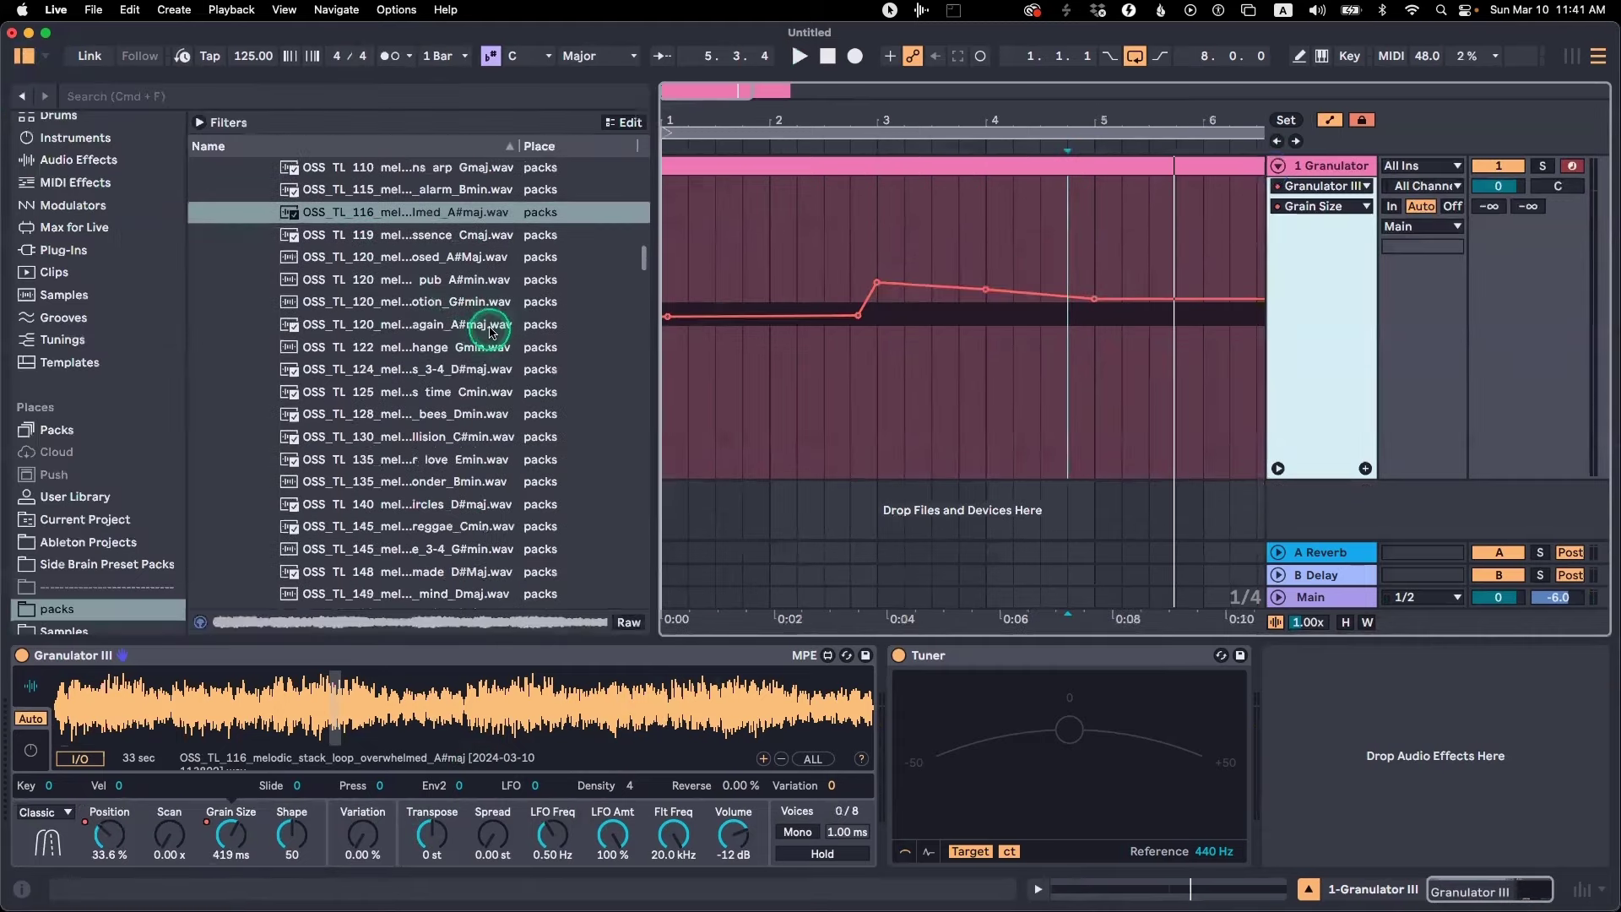
{"action": "scroll", "coordinate": [473, 346], "scroll_direction": "down", "scroll_amount": 2}
{"action": "left_click", "coordinate": [451, 369]}
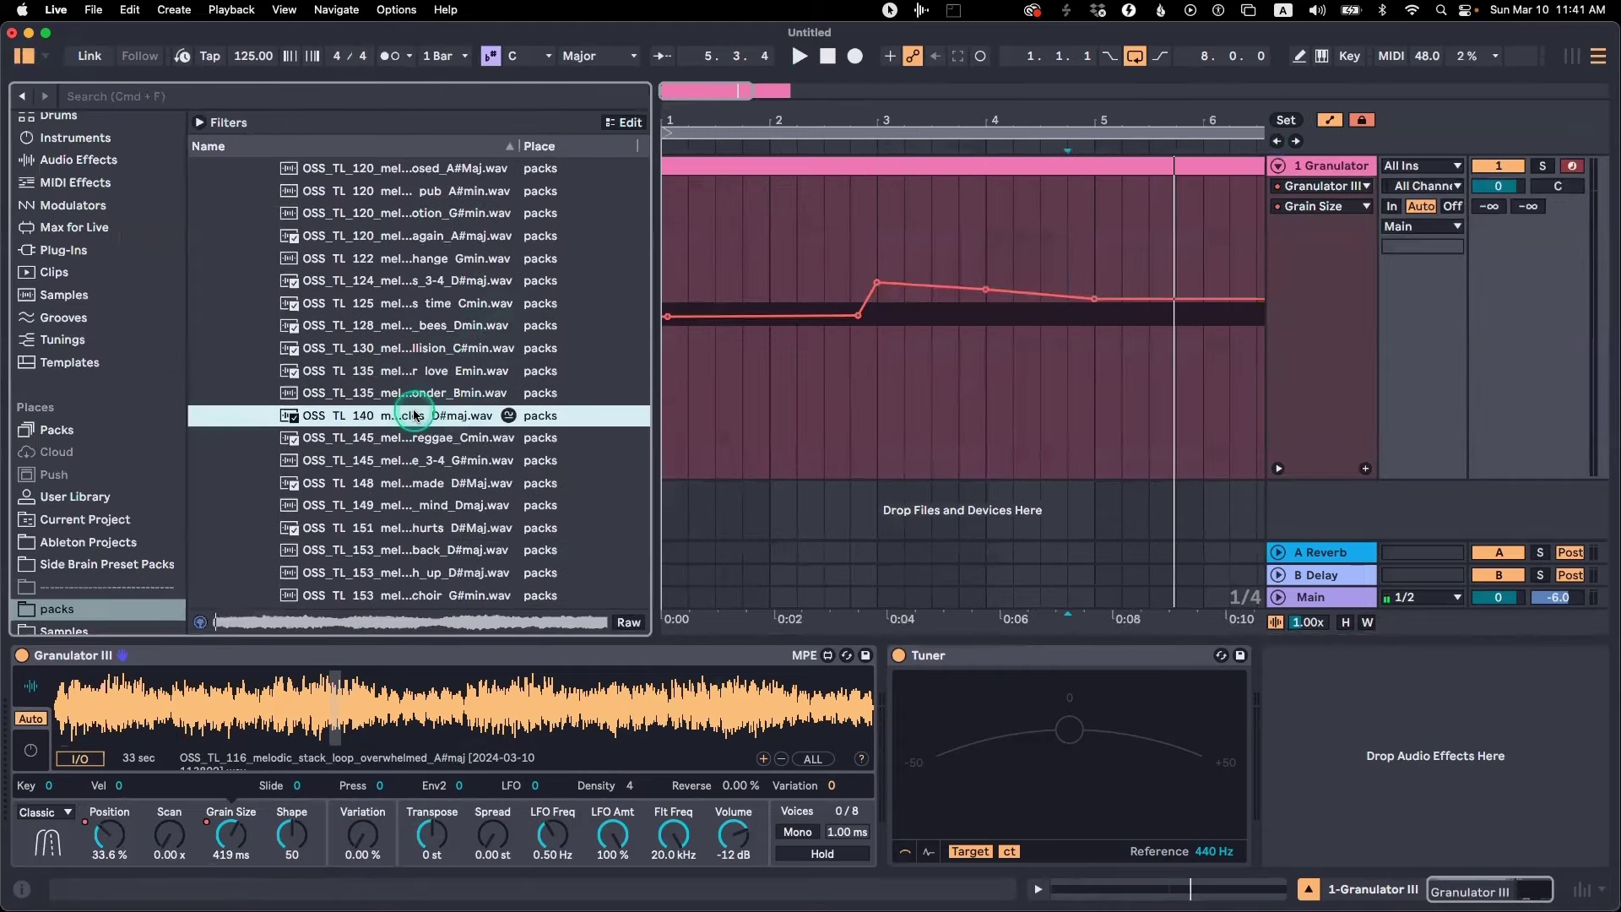
{"action": "left_click_drag", "start_coordinate": [422, 372], "coordinate": [743, 469]}
Crop the begger_for_love clip, load it into Granulator III as the new sample and play it
{"action": "right_click", "coordinate": [1119, 449]}
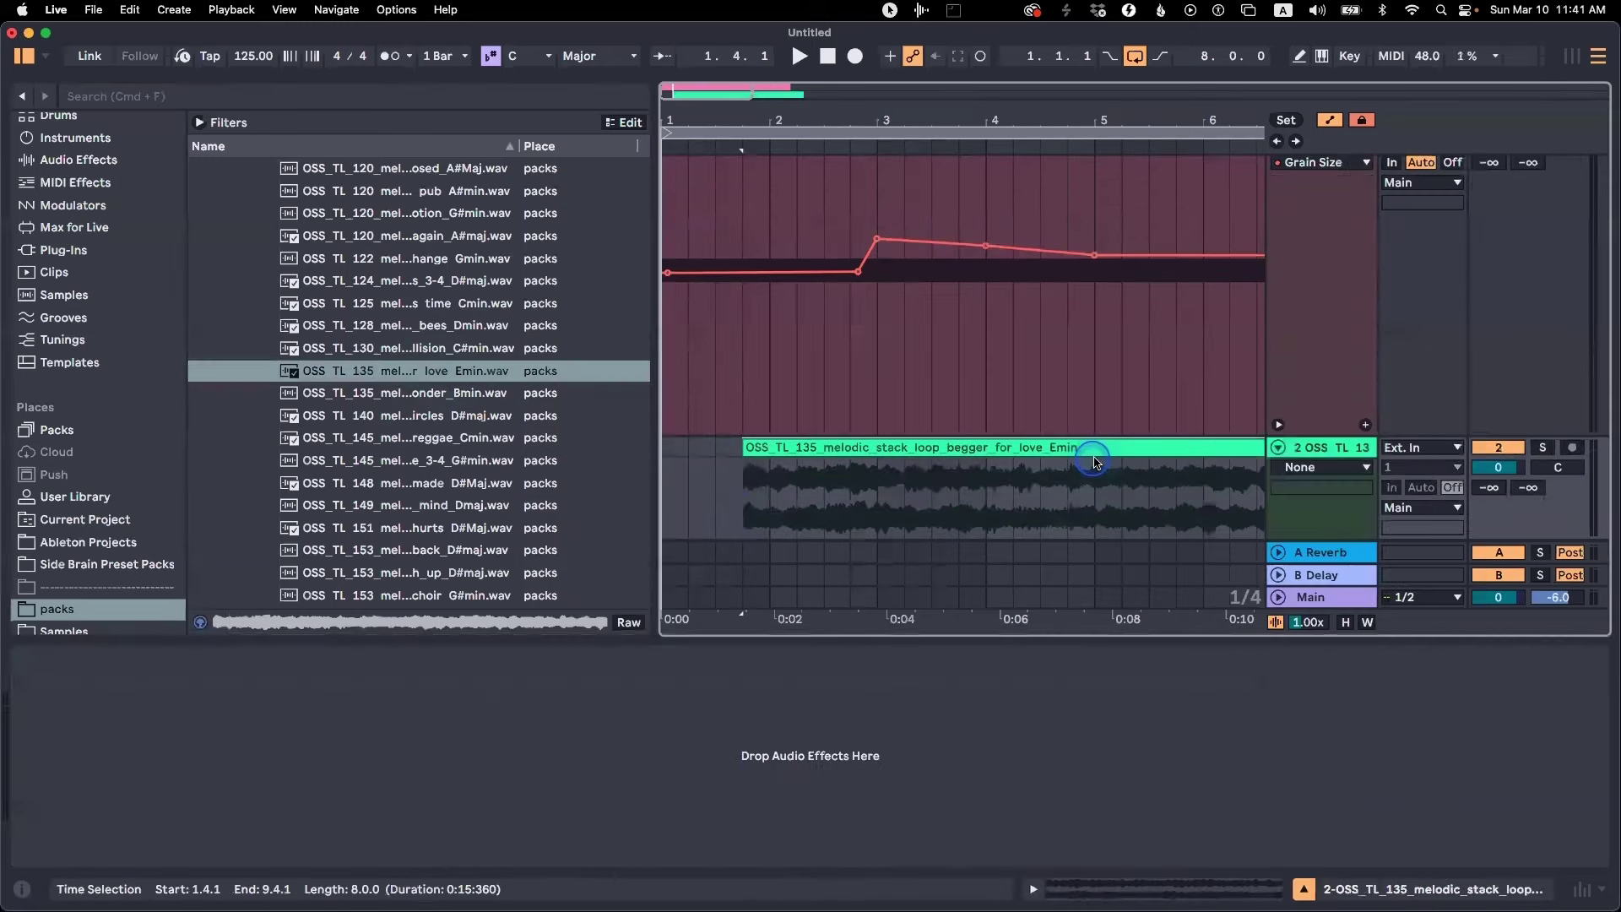
{"action": "right_click", "coordinate": [1256, 449]}
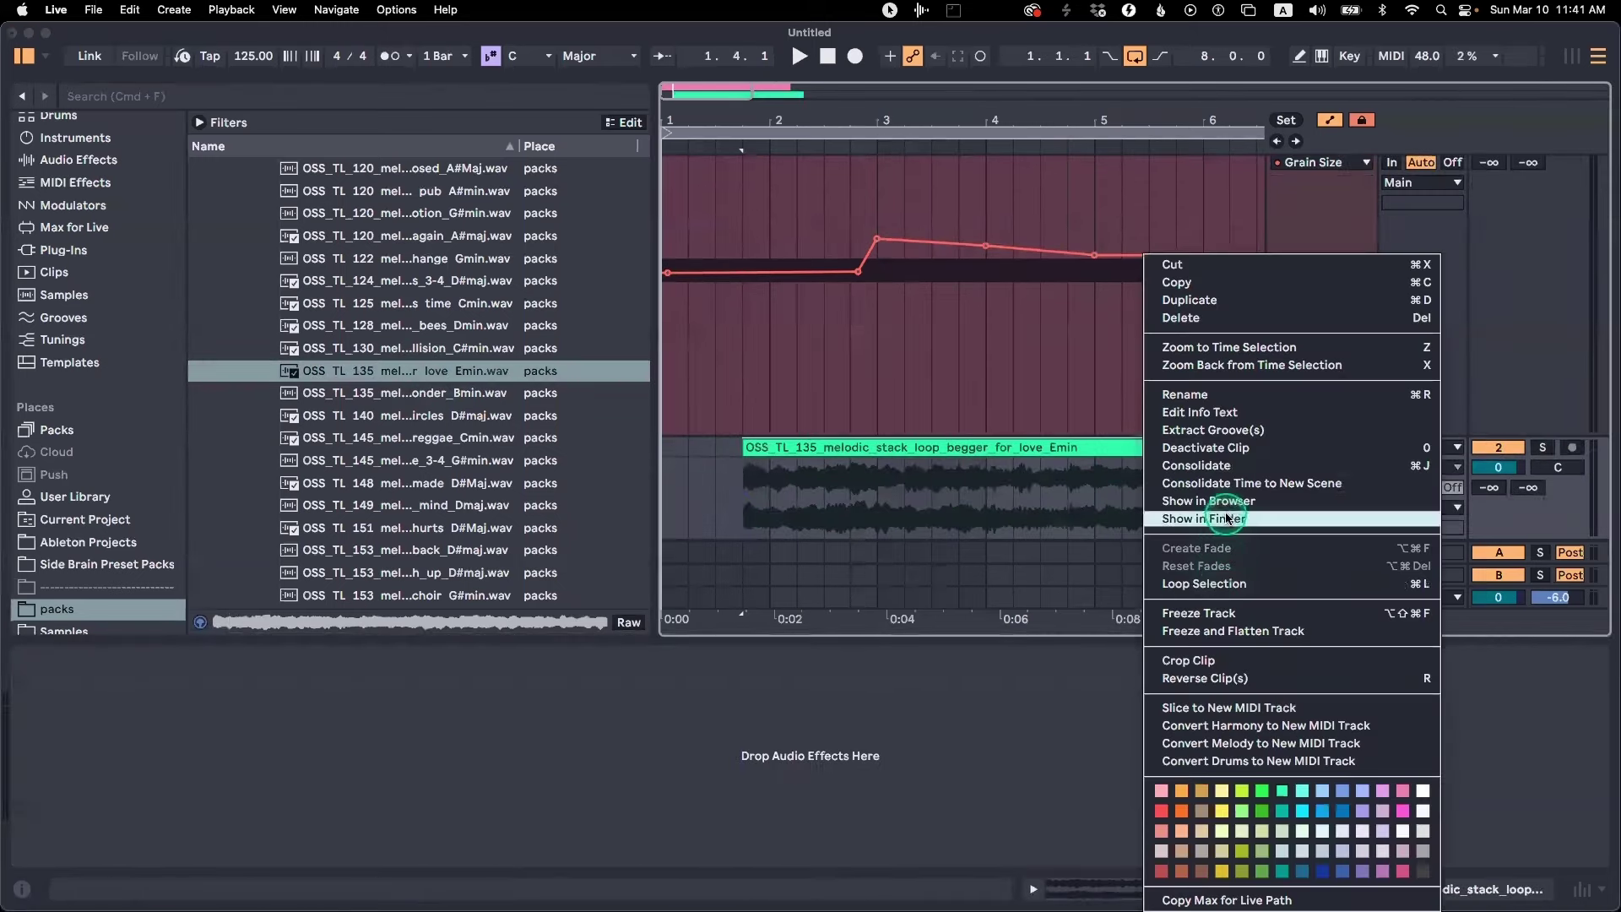
{"action": "left_click", "coordinate": [1207, 660]}
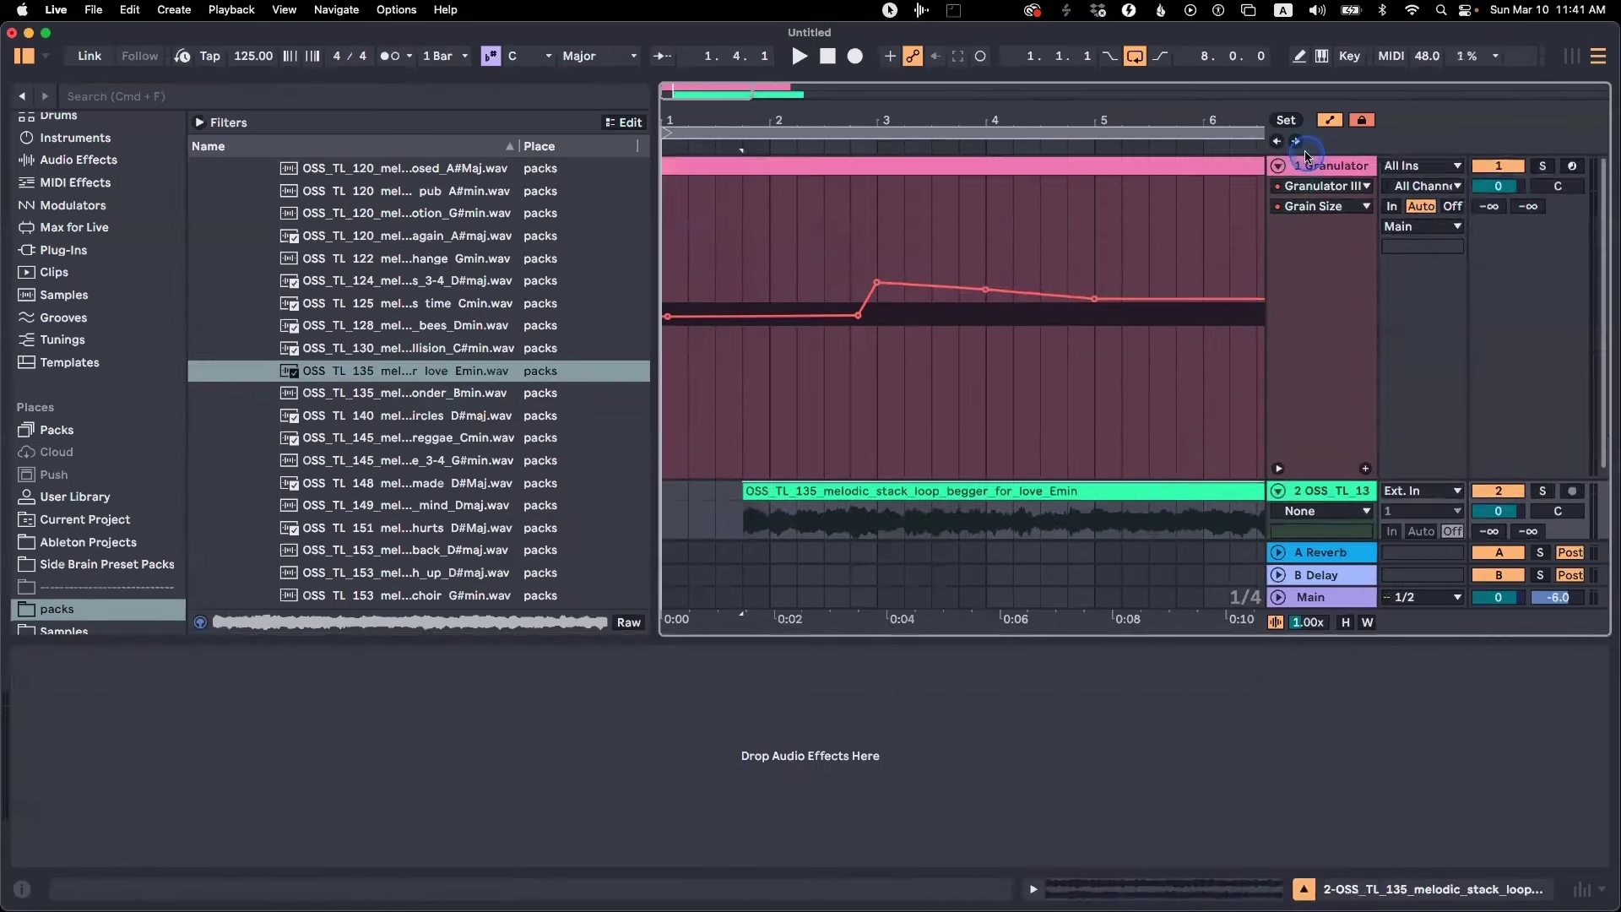
{"action": "left_click", "coordinate": [1305, 157]}
{"action": "left_click_drag", "start_coordinate": [1093, 491], "coordinate": [549, 696]}
{"action": "key", "text": "space"}
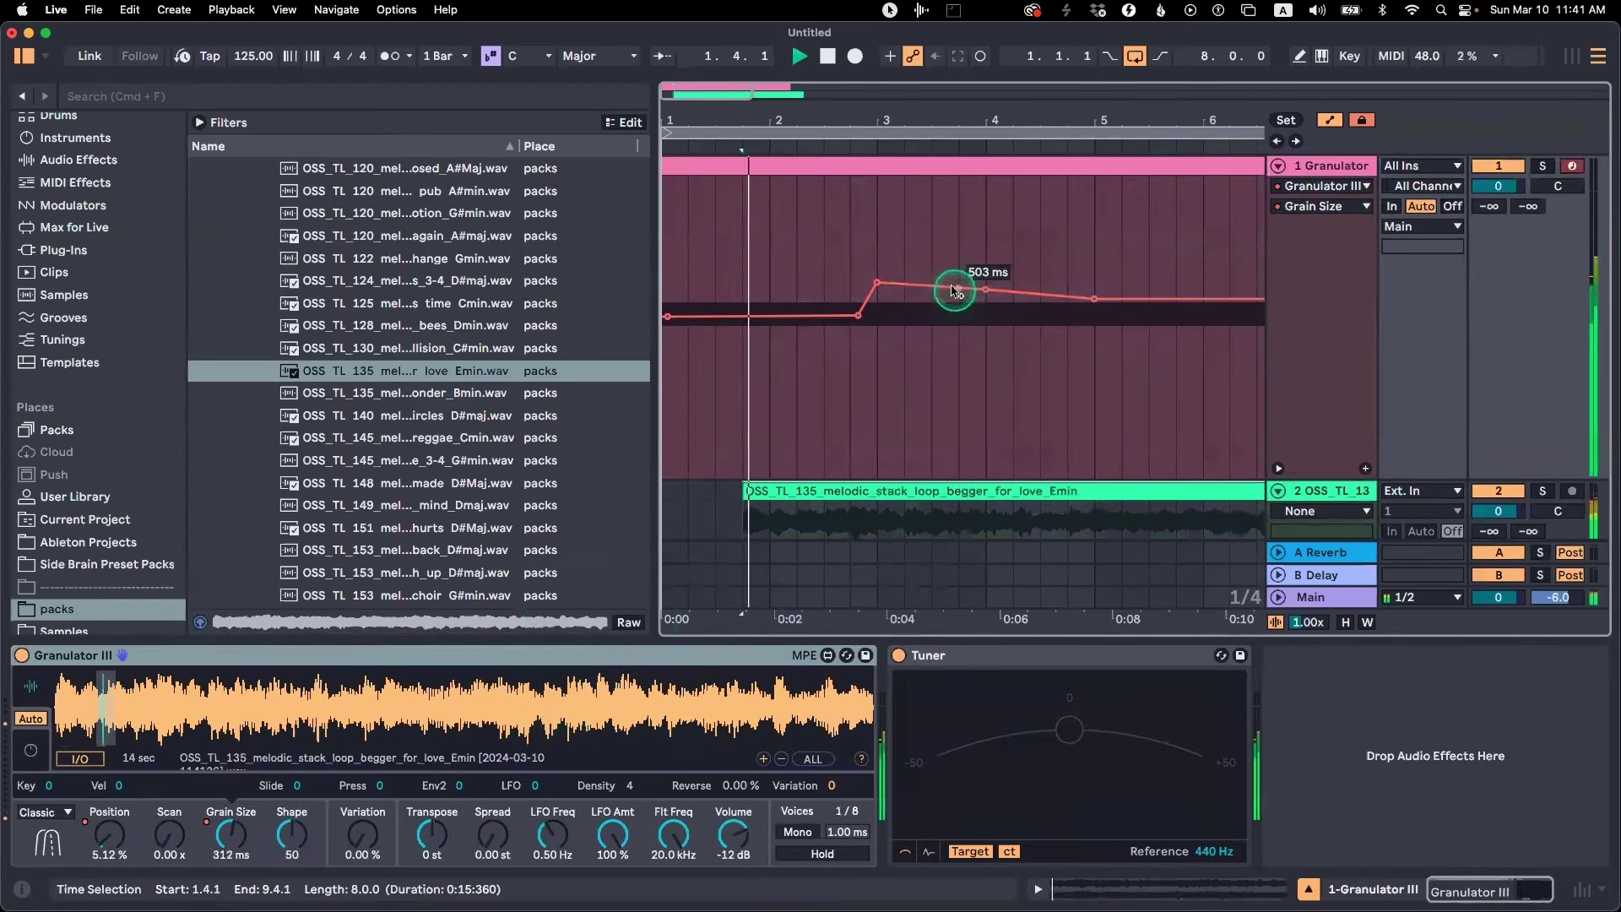
Delete the loop clip from the second track and show the Granulator track's Position automation
{"action": "left_click", "coordinate": [1161, 505]}
{"action": "key", "text": "Delete"}
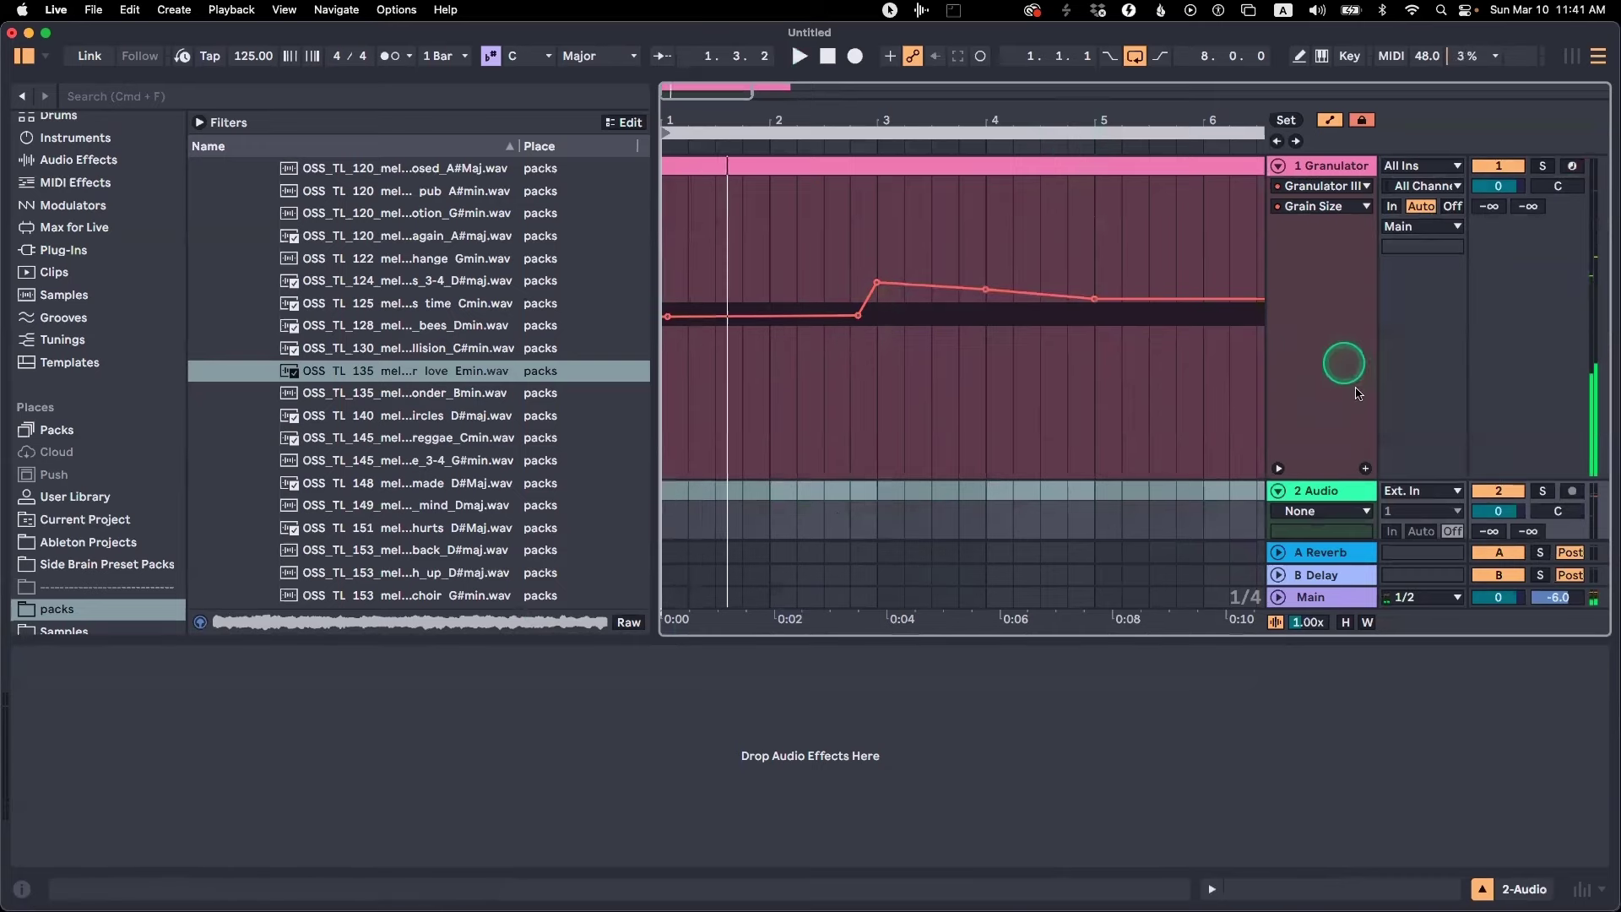
{"action": "left_click", "coordinate": [1321, 173]}
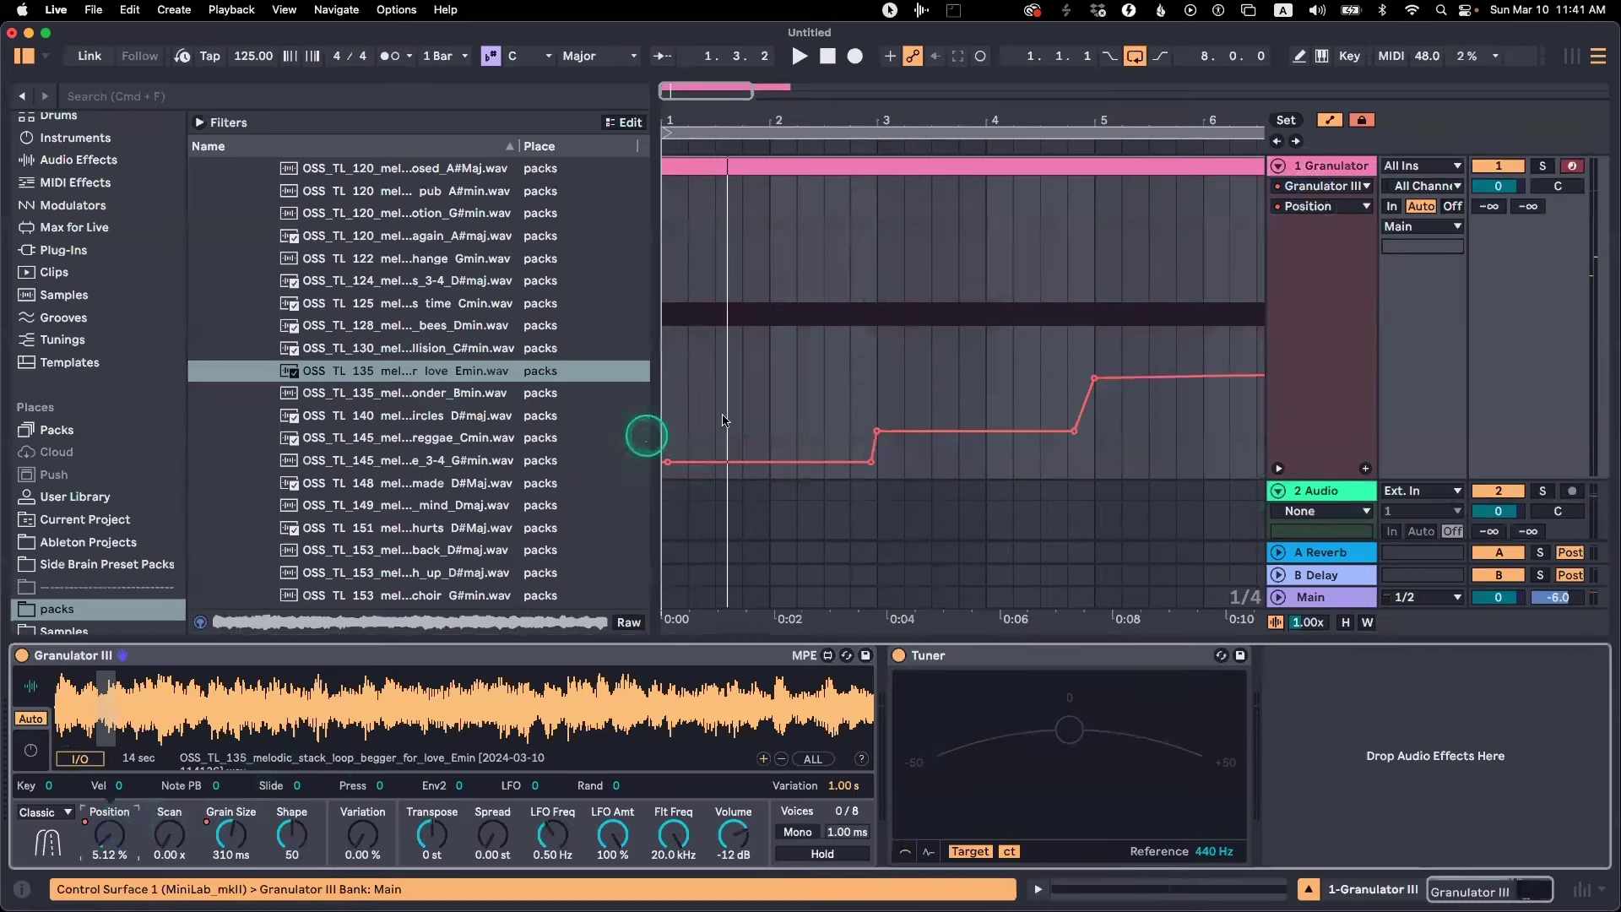
Lower the opening Position plateau to about 2.6% and move its end point onto bar 3, making an instant jump there
{"action": "left_click", "coordinate": [863, 458]}
{"action": "left_click_drag", "start_coordinate": [848, 437], "coordinate": [876, 469]}
{"action": "key", "text": "space"}
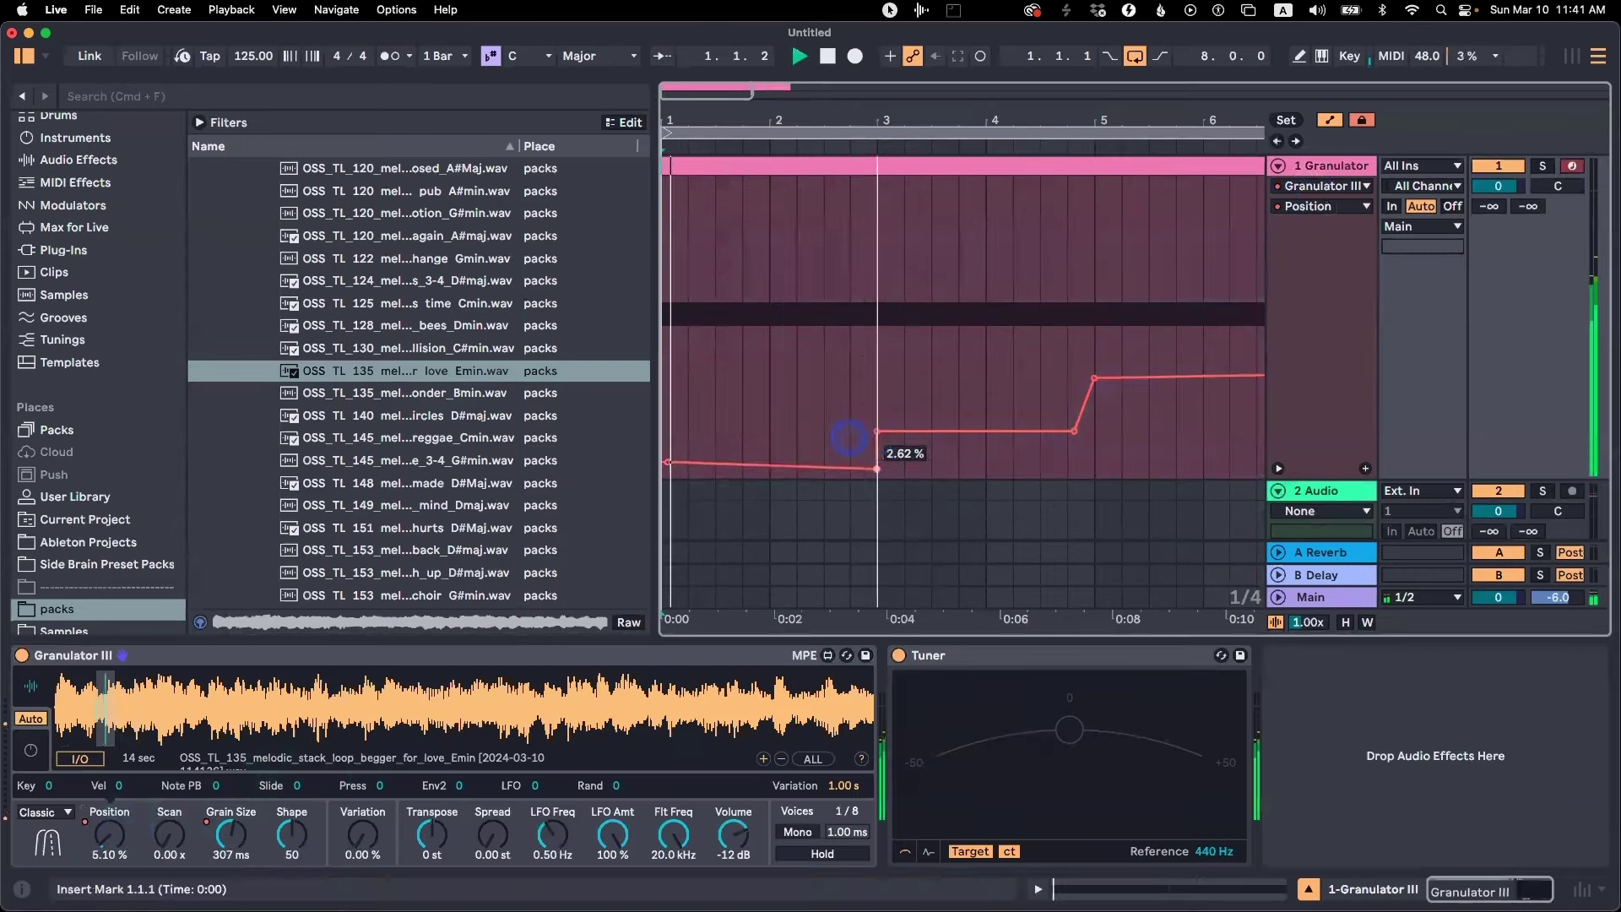
{"action": "left_click_drag", "start_coordinate": [666, 462], "coordinate": [666, 471]}
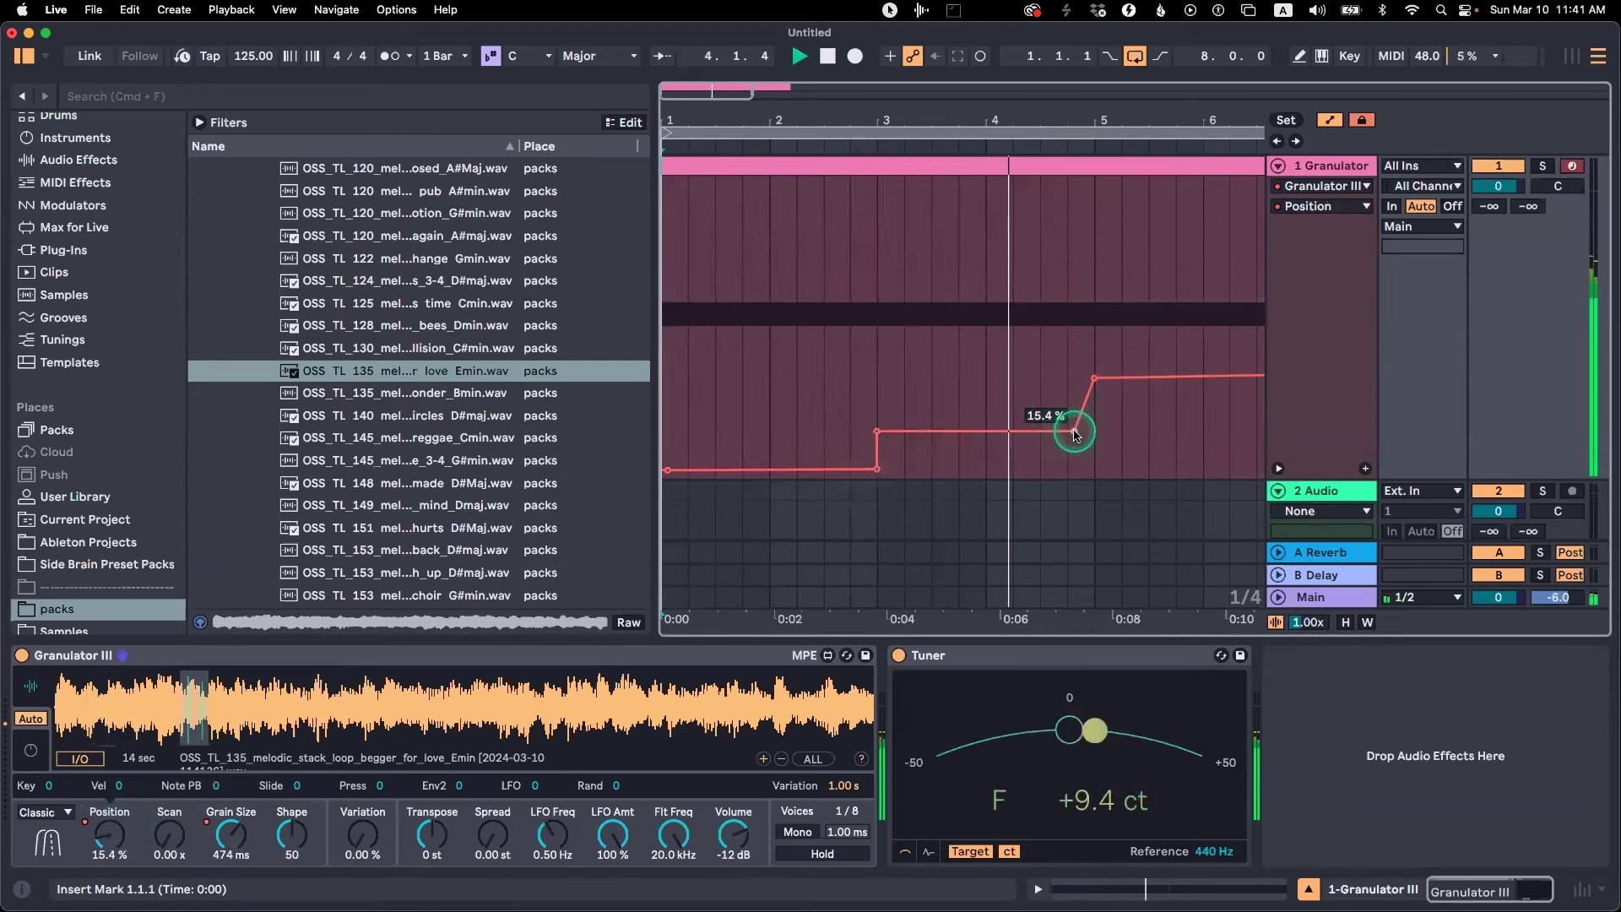
Lower the Position segment between bars 5 and 7 to about 30% and play from bar 5
{"action": "scroll", "coordinate": [1119, 435], "scroll_direction": "right", "scroll_amount": 2}
{"action": "scroll", "coordinate": [1113, 429], "scroll_direction": "right", "scroll_amount": 2}
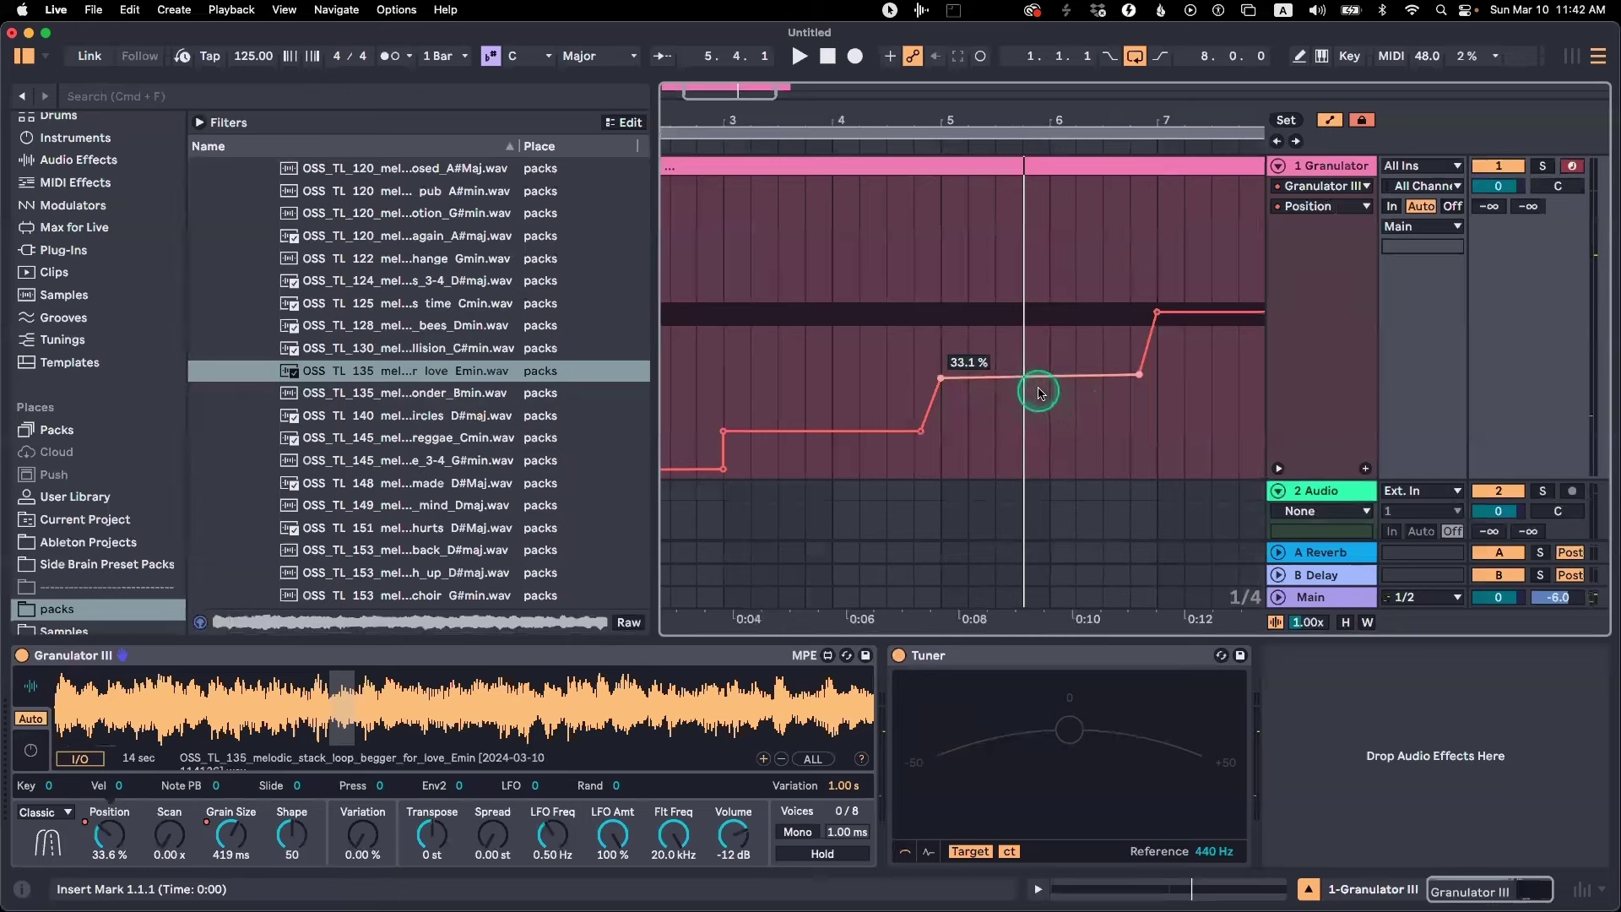
{"action": "mouse_move", "coordinate": [1039, 390]}
{"action": "left_mouse_down"}
{"action": "mouse_move", "coordinate": [1039, 365]}
{"action": "mouse_move", "coordinate": [1039, 387]}
{"action": "left_mouse_up"}
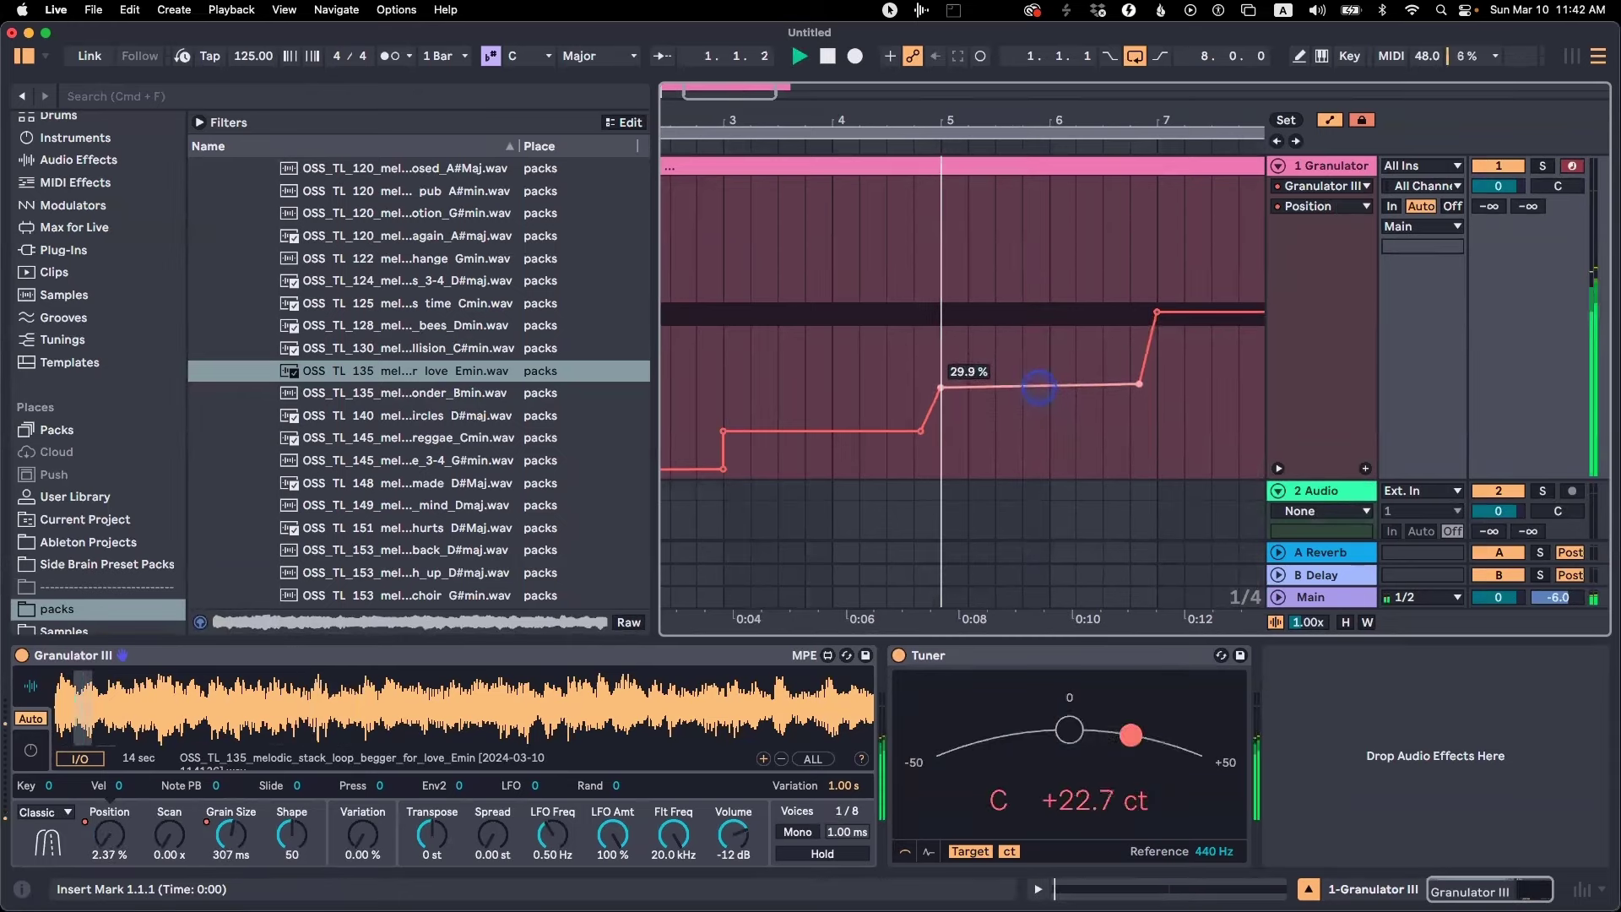
{"action": "left_click", "coordinate": [946, 350]}
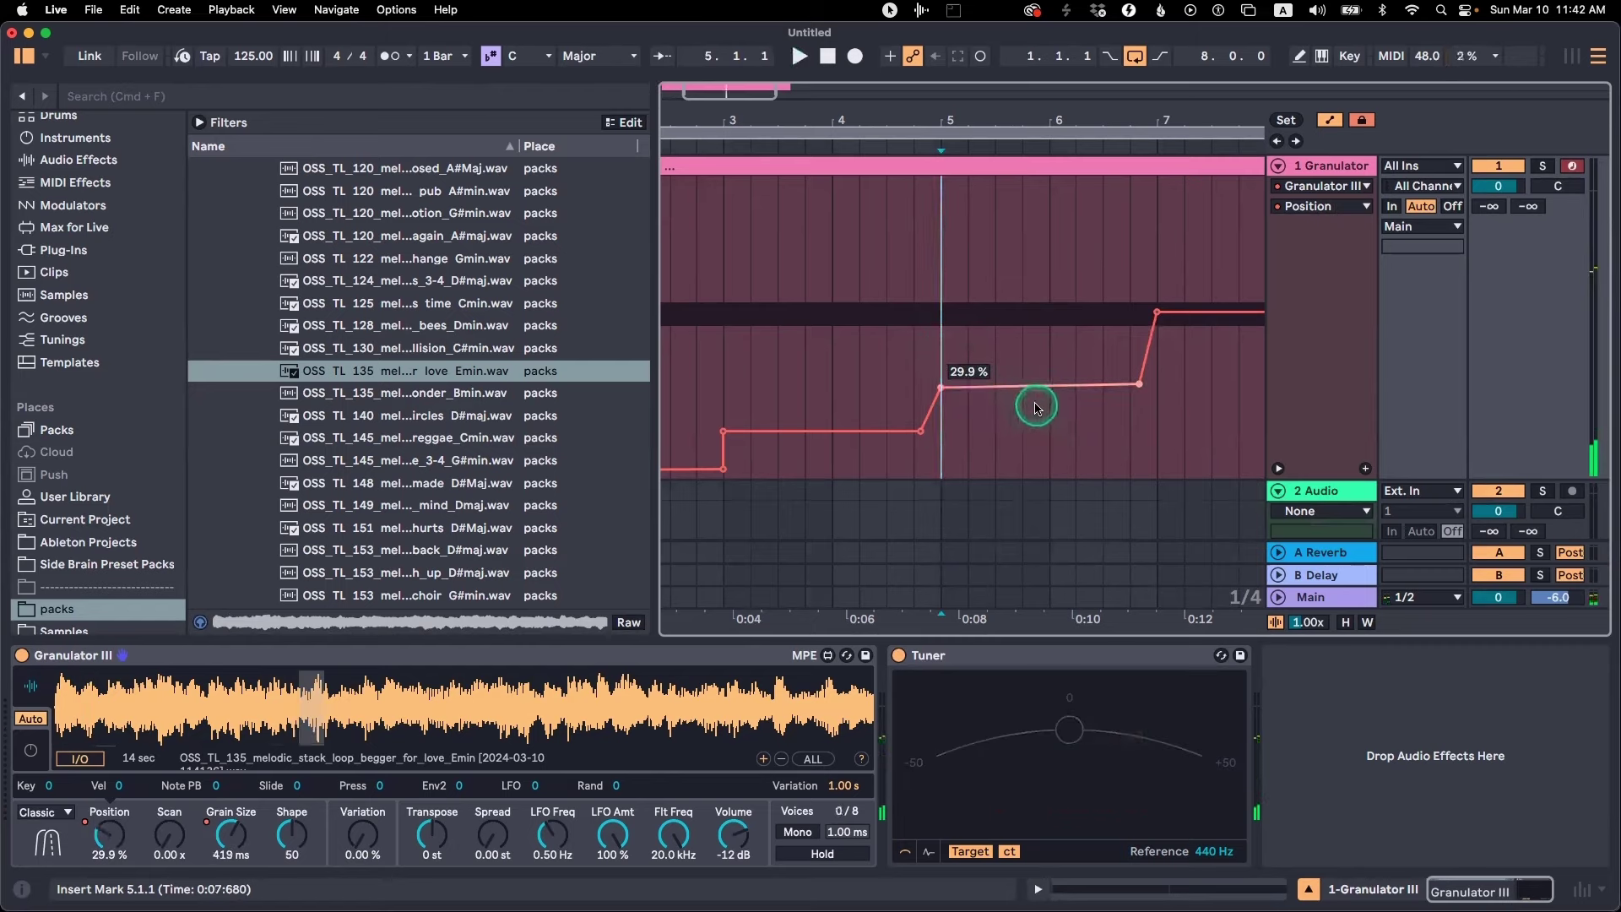
{"action": "key", "text": "space"}
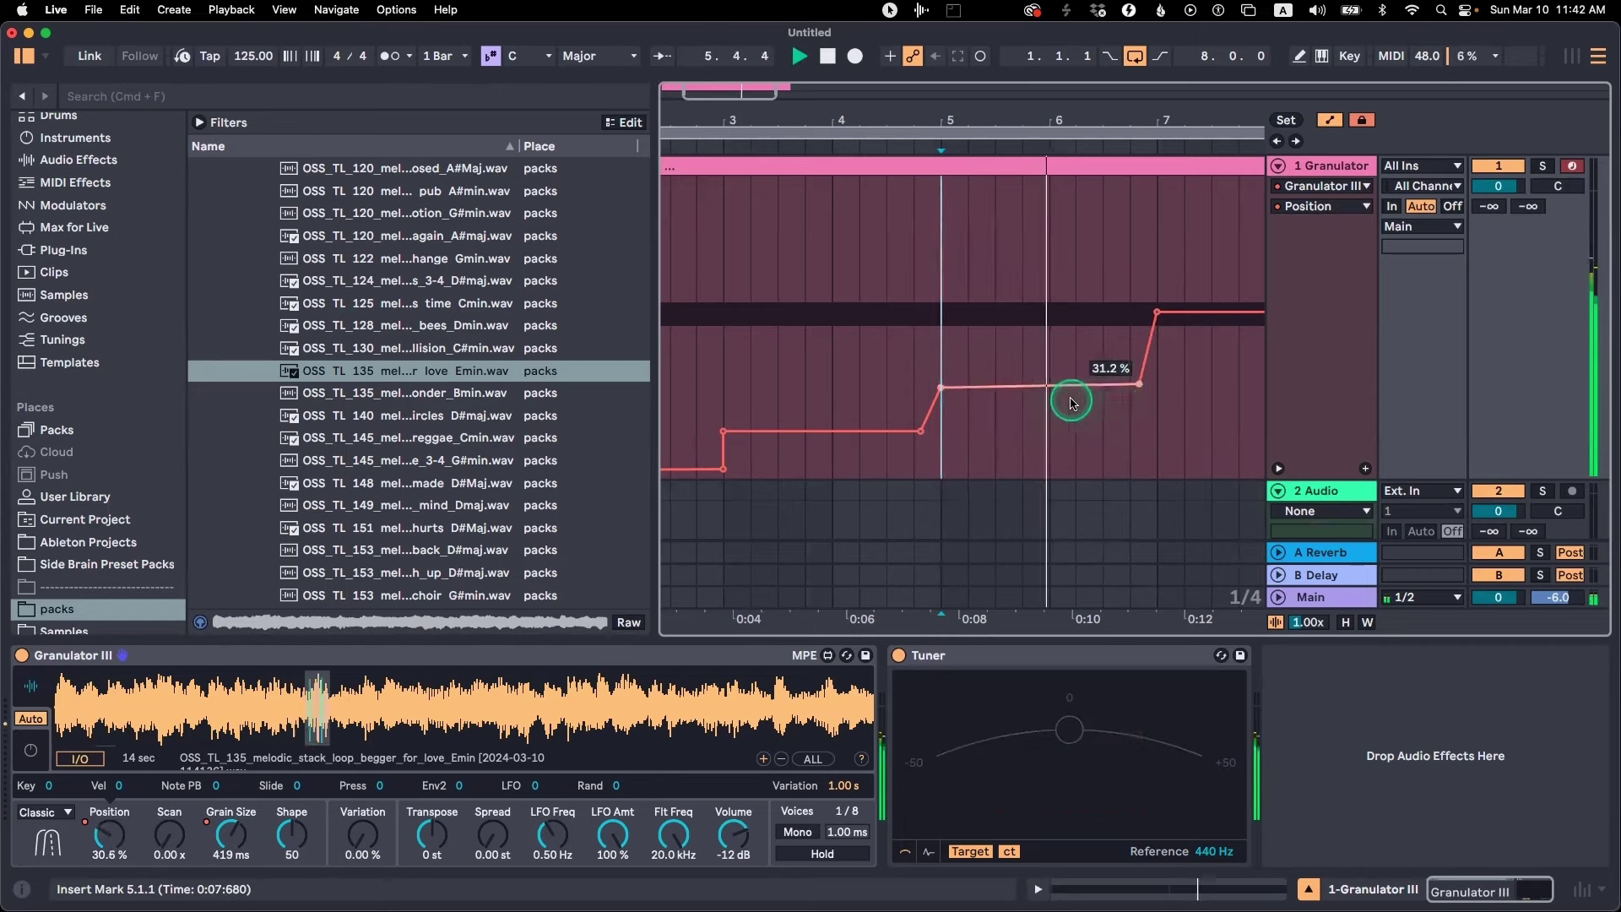
Raise the Position plateau from bar 7 to about 68%, add a slight dip in its middle and play from bar 7
{"action": "scroll", "coordinate": [1070, 404], "scroll_direction": "right", "scroll_amount": 2}
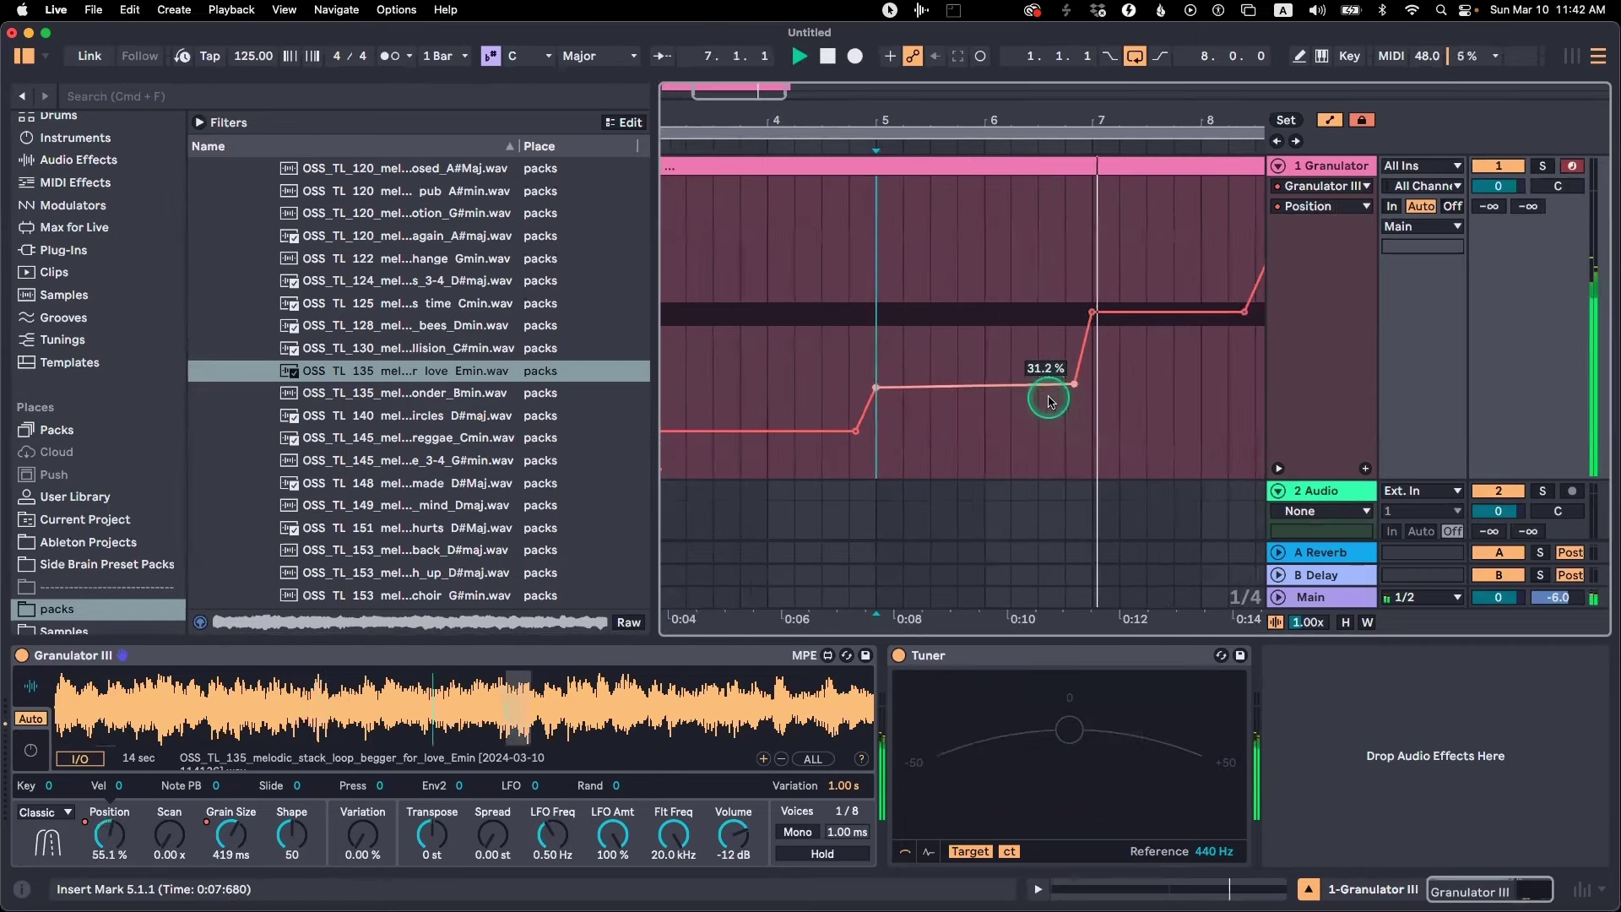
{"action": "scroll", "coordinate": [1049, 400], "scroll_direction": "right", "scroll_amount": 3}
{"action": "left_click_drag", "start_coordinate": [1099, 327], "coordinate": [1098, 288]}
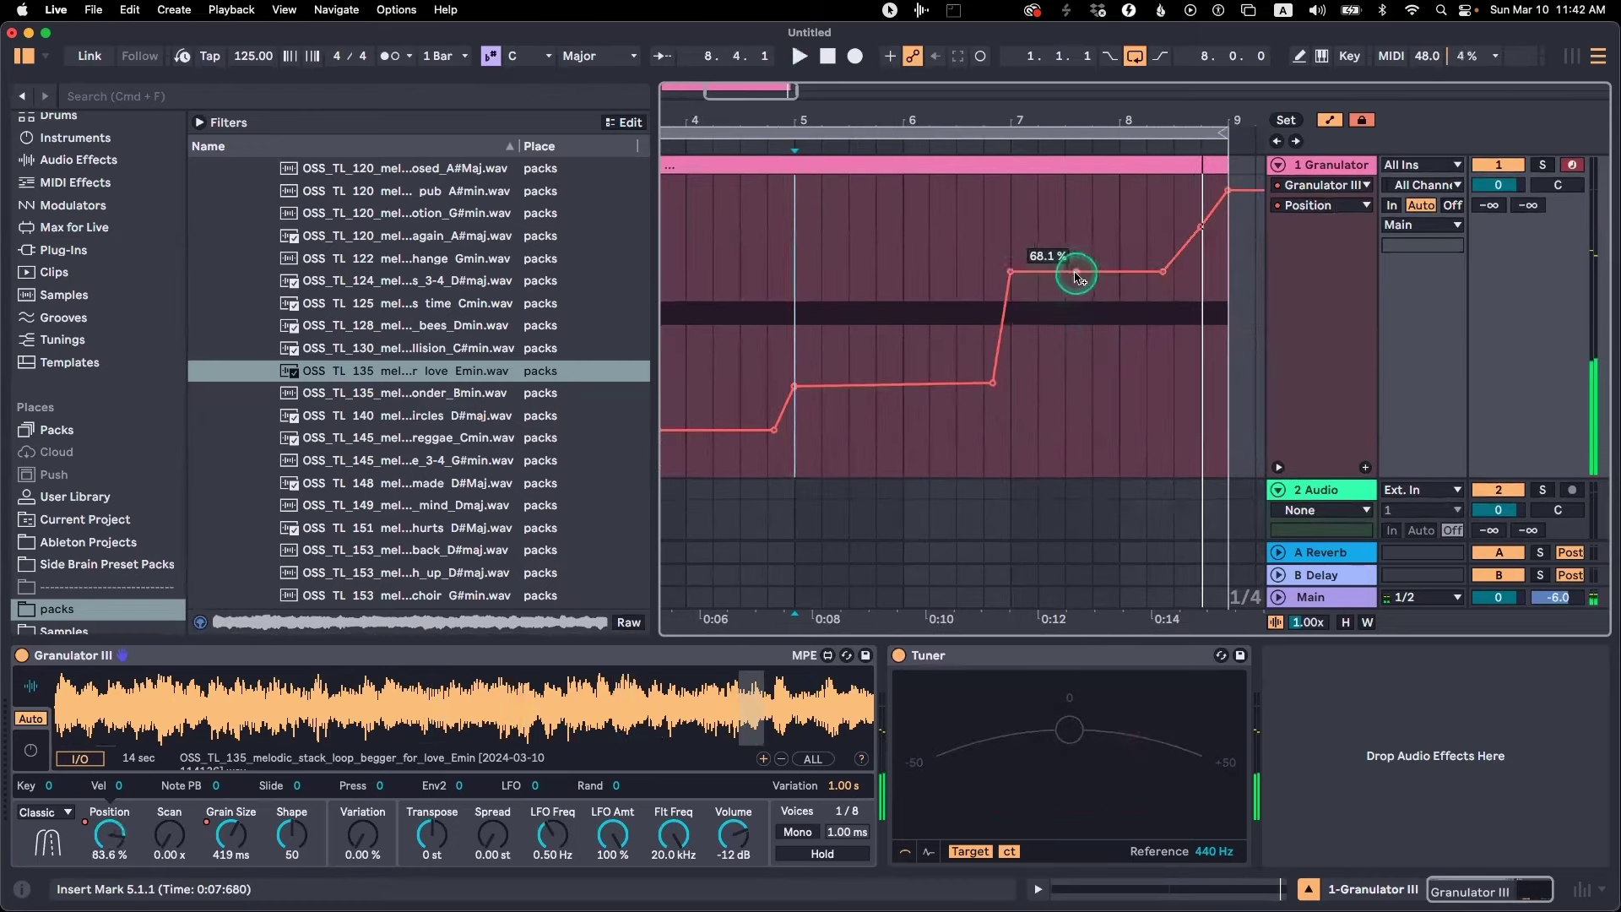
{"action": "left_click_drag", "start_coordinate": [1091, 274], "coordinate": [1092, 288]}
{"action": "left_click", "coordinate": [1021, 240]}
{"action": "key", "text": "space"}
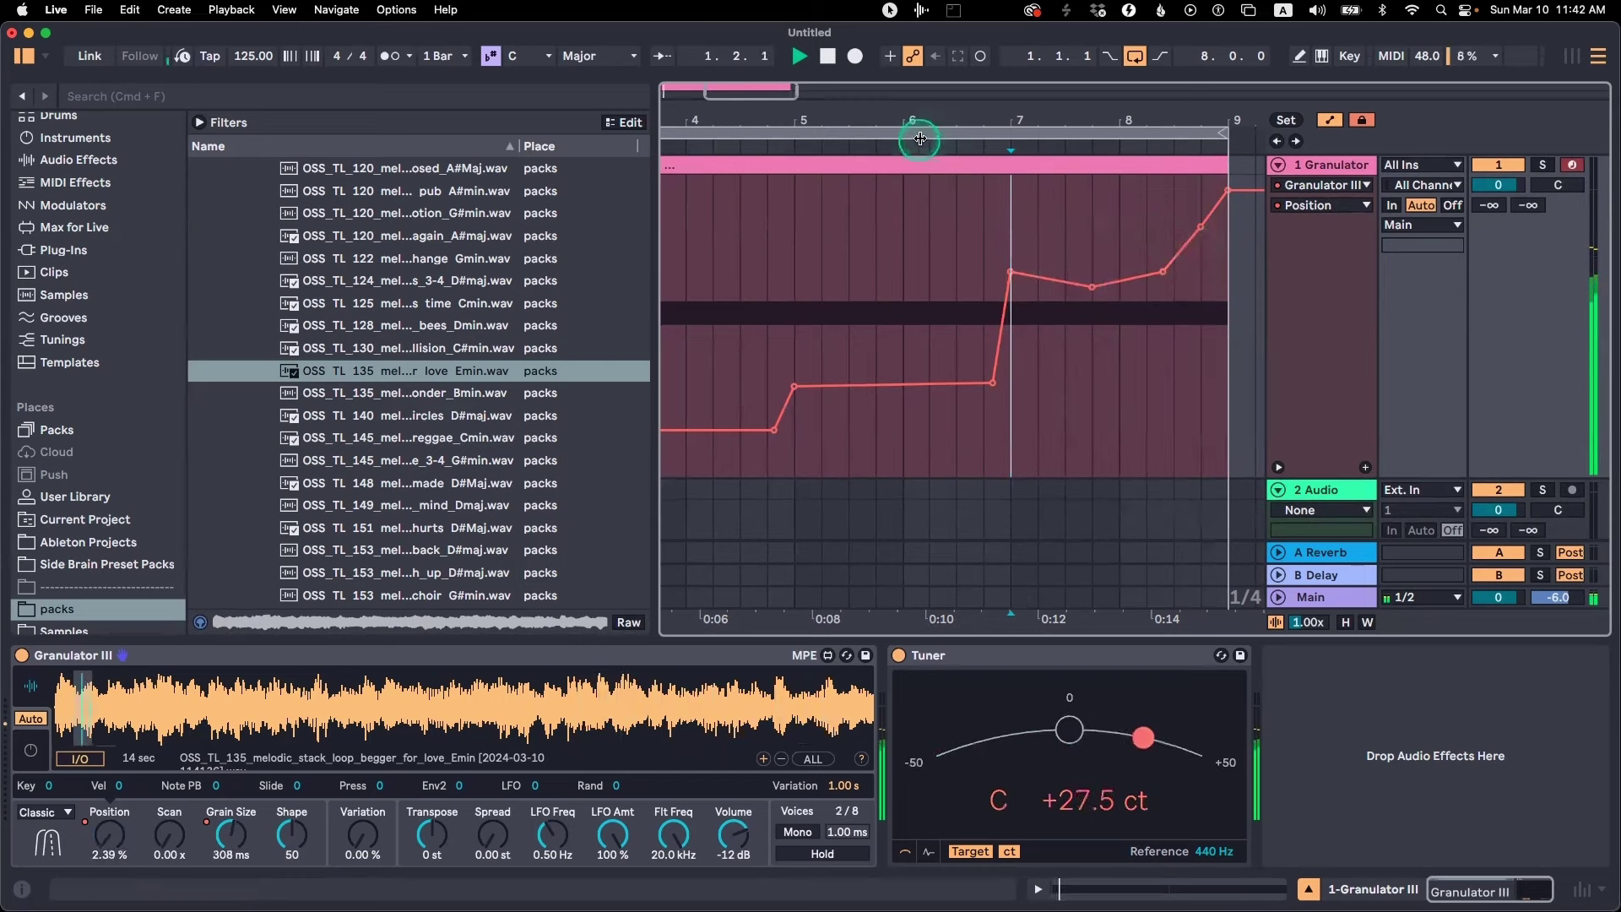
Play the loop from the start and raise the opening Position segment before bar 3 to about 7.6%
{"action": "mouse_move", "coordinate": [917, 110]}
{"action": "left_mouse_down"}
{"action": "mouse_move", "coordinate": [1131, 107]}
{"action": "mouse_move", "coordinate": [917, 84]}
{"action": "left_mouse_up"}
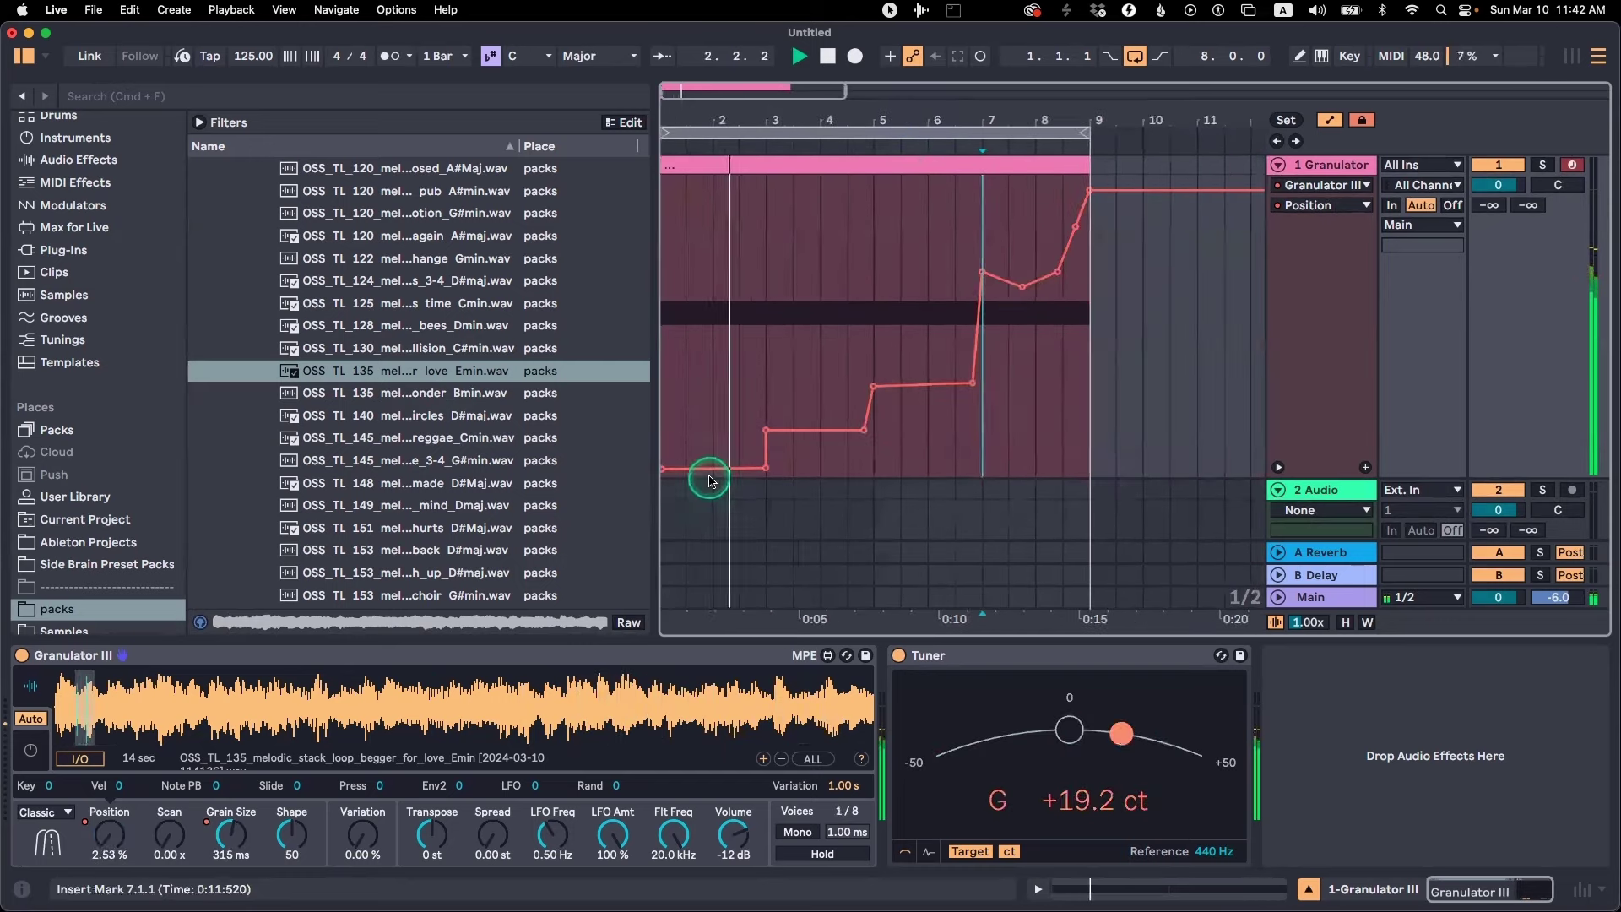
{"action": "key", "text": "space"}
{"action": "left_click_drag", "start_coordinate": [674, 113], "coordinate": [679, 133]}
{"action": "key", "text": "space"}
{"action": "left_click_drag", "start_coordinate": [821, 460], "coordinate": [851, 436]}
{"action": "left_click", "coordinate": [810, 160]}
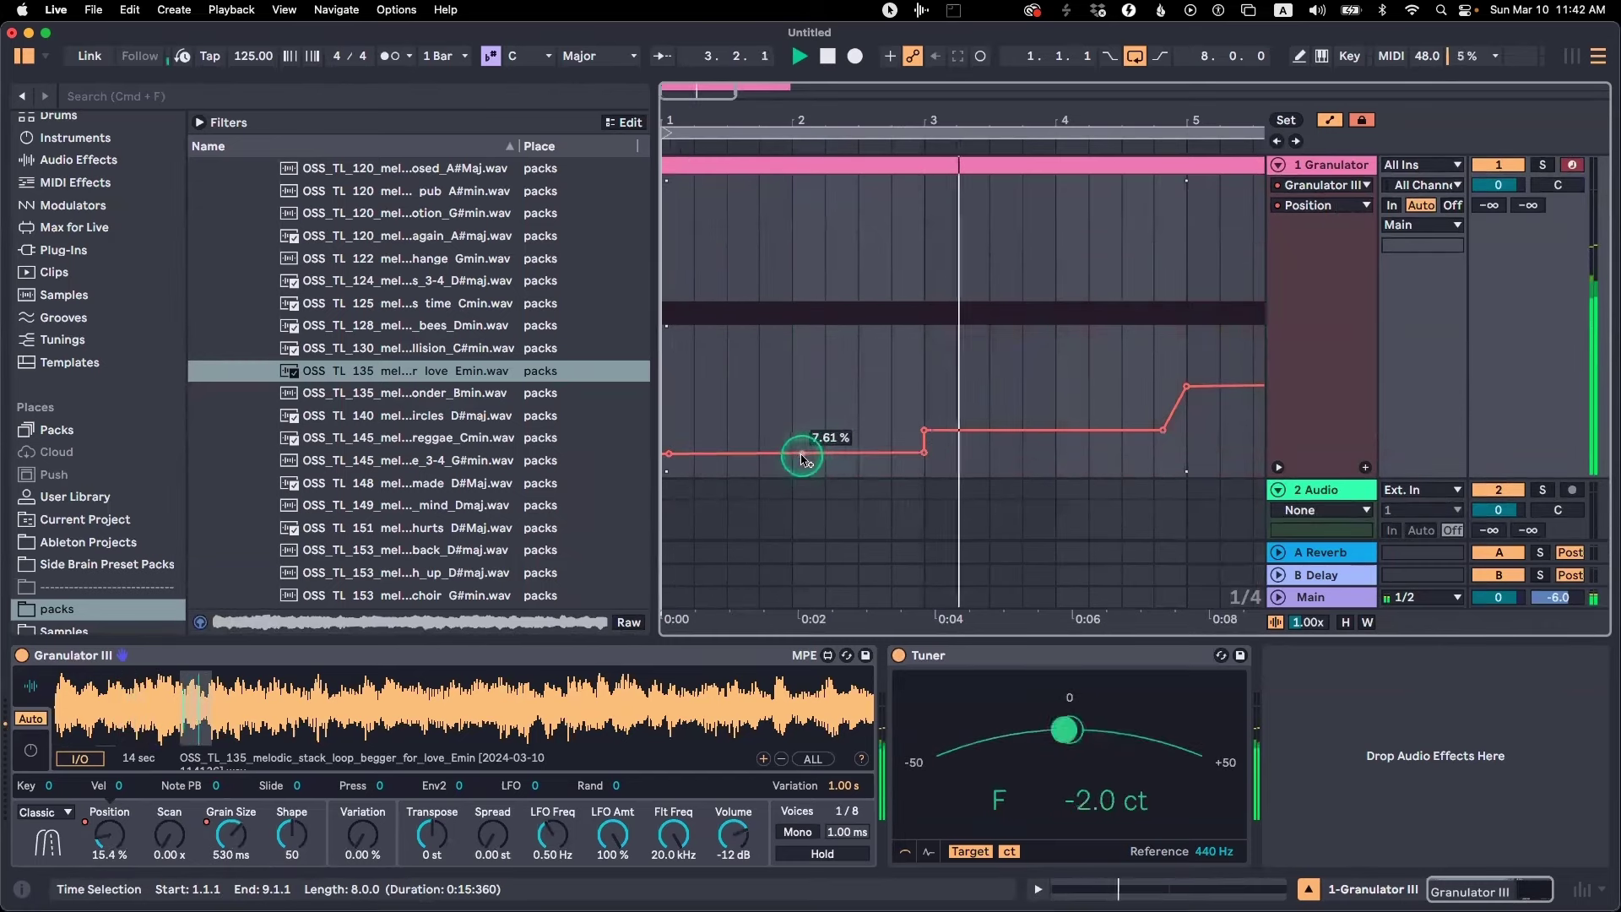
Lower the first bar's Position to 1.57% with a short ramp up into bar 2, and play the result
{"action": "key", "text": "b"}
{"action": "left_click_drag", "start_coordinate": [775, 459], "coordinate": [732, 466]}
{"action": "key", "text": "space"}
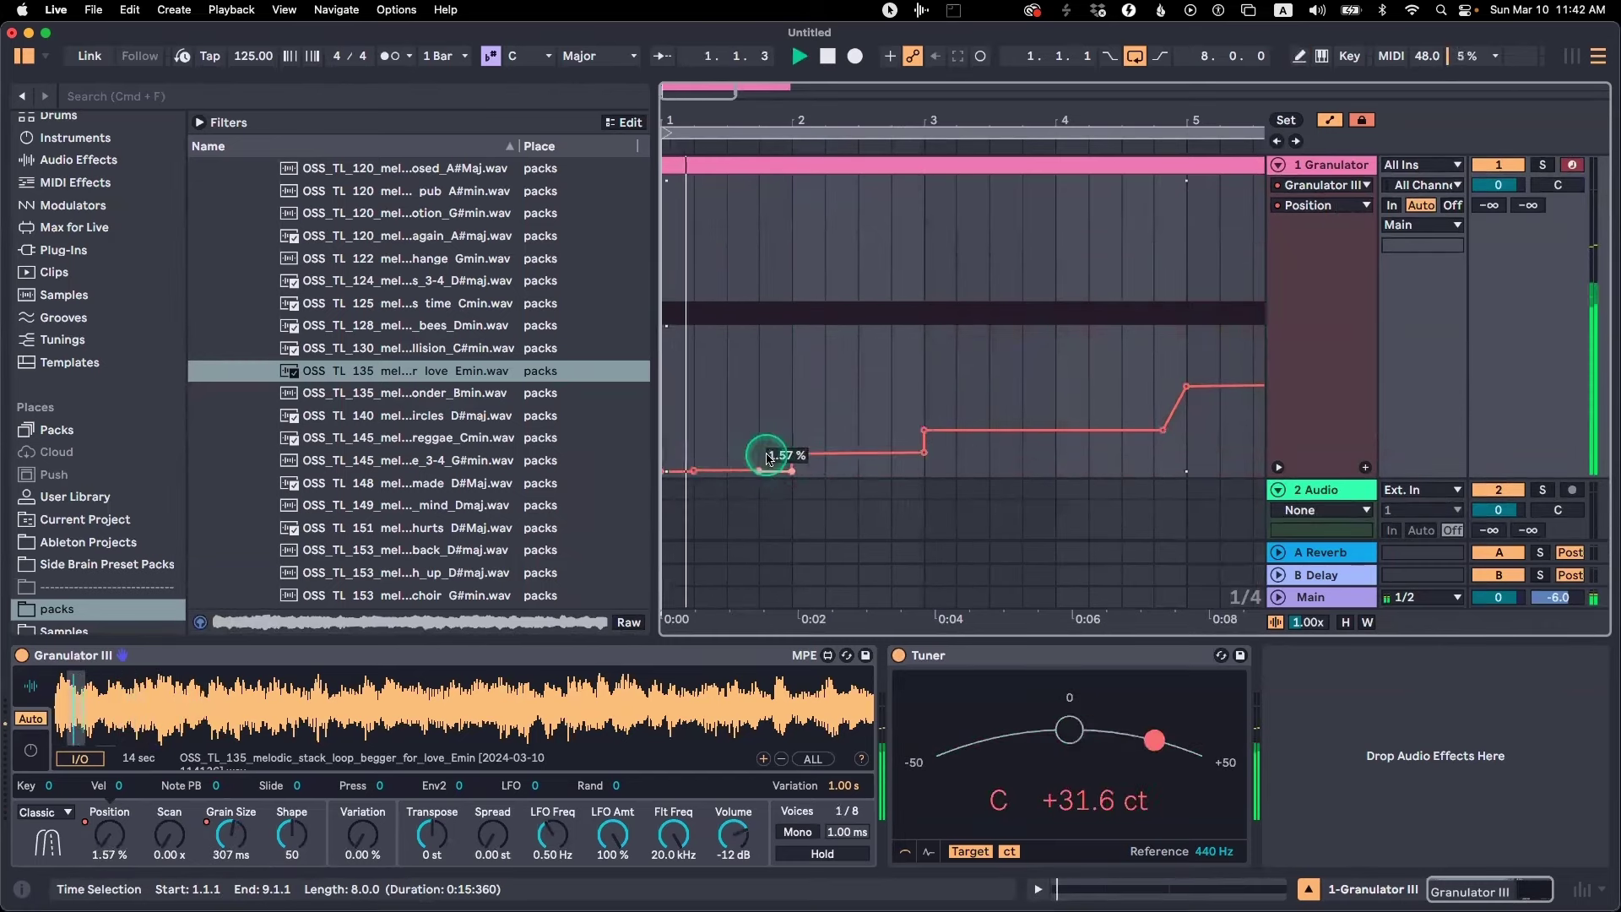
{"action": "scroll", "coordinate": [765, 457], "scroll_direction": "right", "scroll_amount": 1}
{"action": "key", "text": "space"}
{"action": "left_click", "coordinate": [784, 468]}
{"action": "key", "text": "space"}
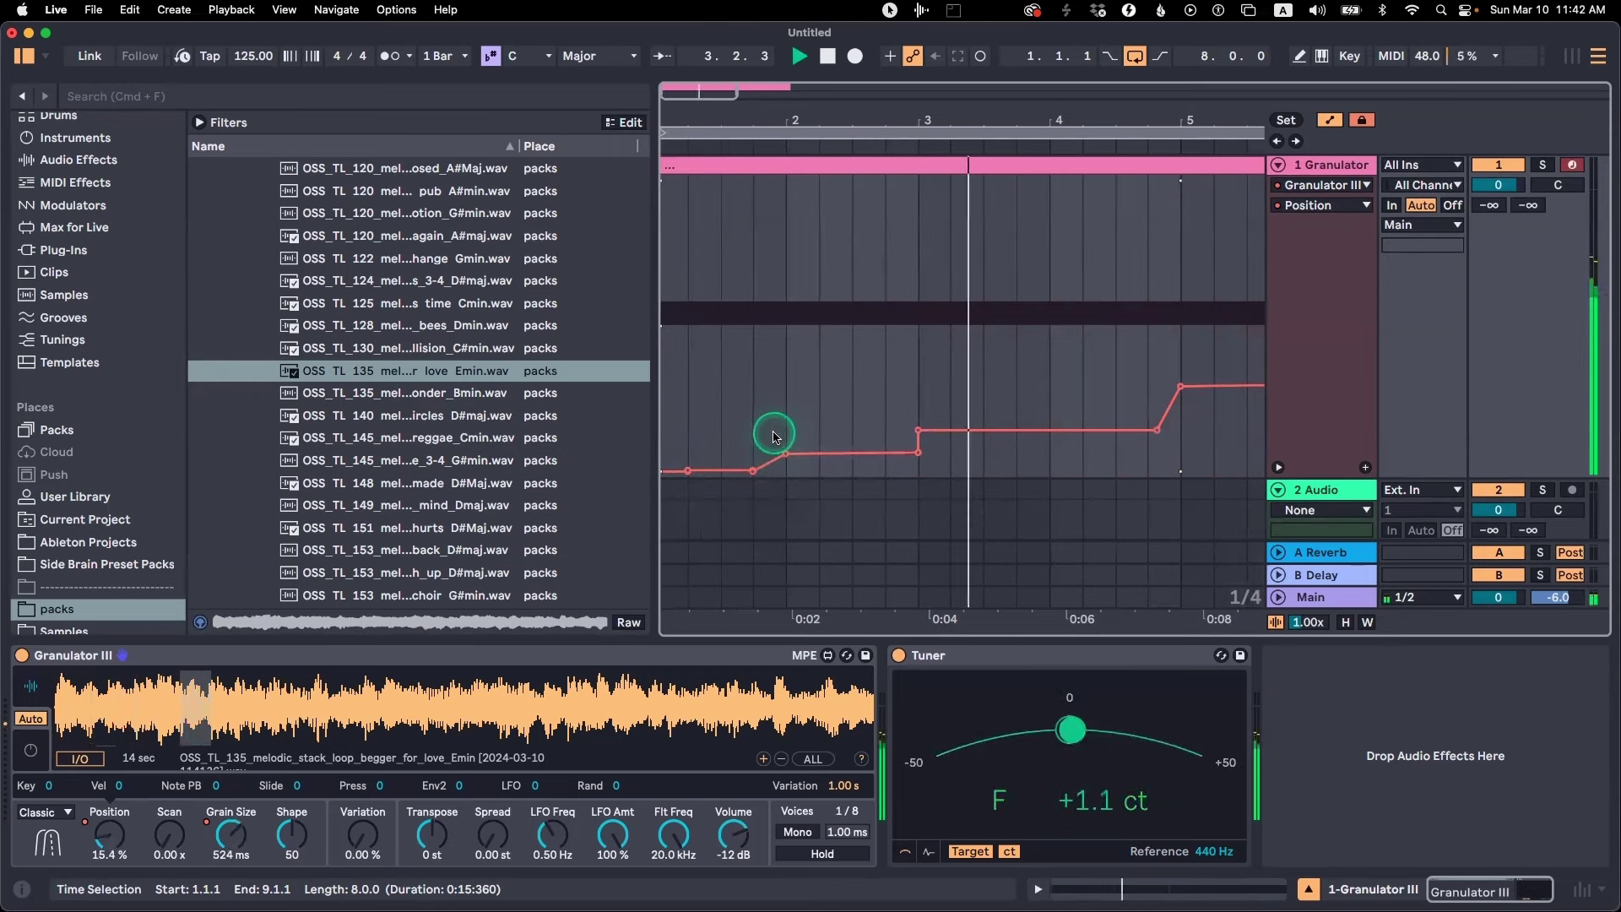
Lower Granulator III's filter frequency to 463 Hz
{"action": "mouse_move", "coordinate": [666, 836]}
{"action": "left_mouse_down"}
{"action": "mouse_move", "coordinate": [666, 870]}
{"action": "mouse_move", "coordinate": [675, 849]}
{"action": "left_mouse_up"}
{"action": "left_click_drag", "start_coordinate": [834, 119], "coordinate": [664, 115]}
{"action": "left_click", "coordinate": [36, 690]}
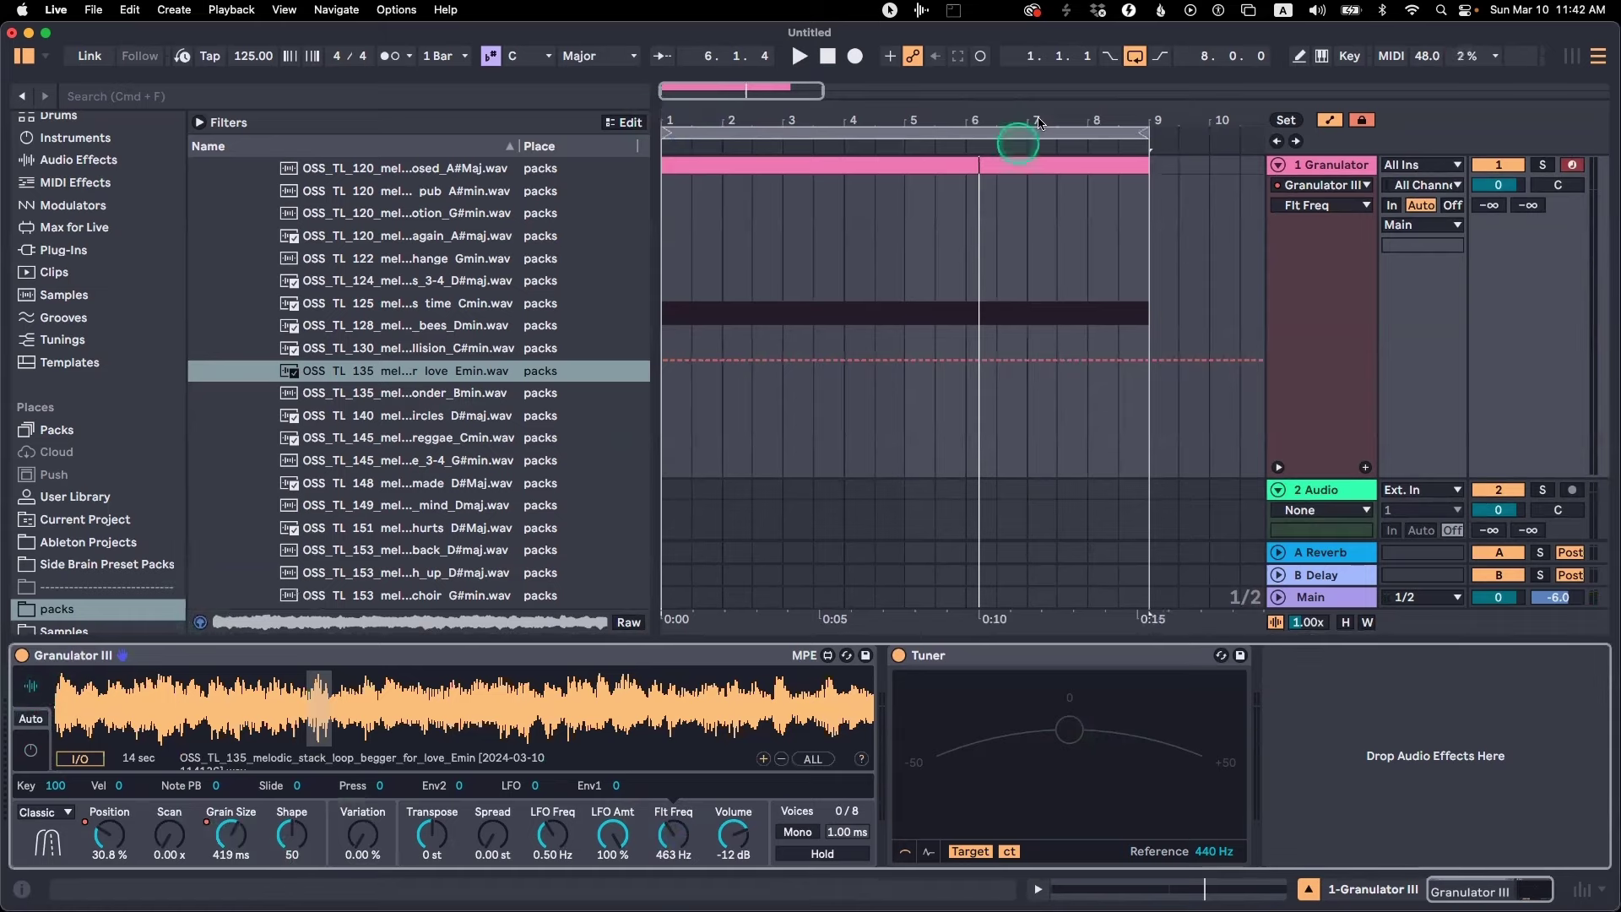
Open the Granulator clip, select its long note, try it at several pitches, transpose it to G3 and play it
{"action": "double_click", "coordinate": [956, 166]}
{"action": "key", "text": "super+a"}
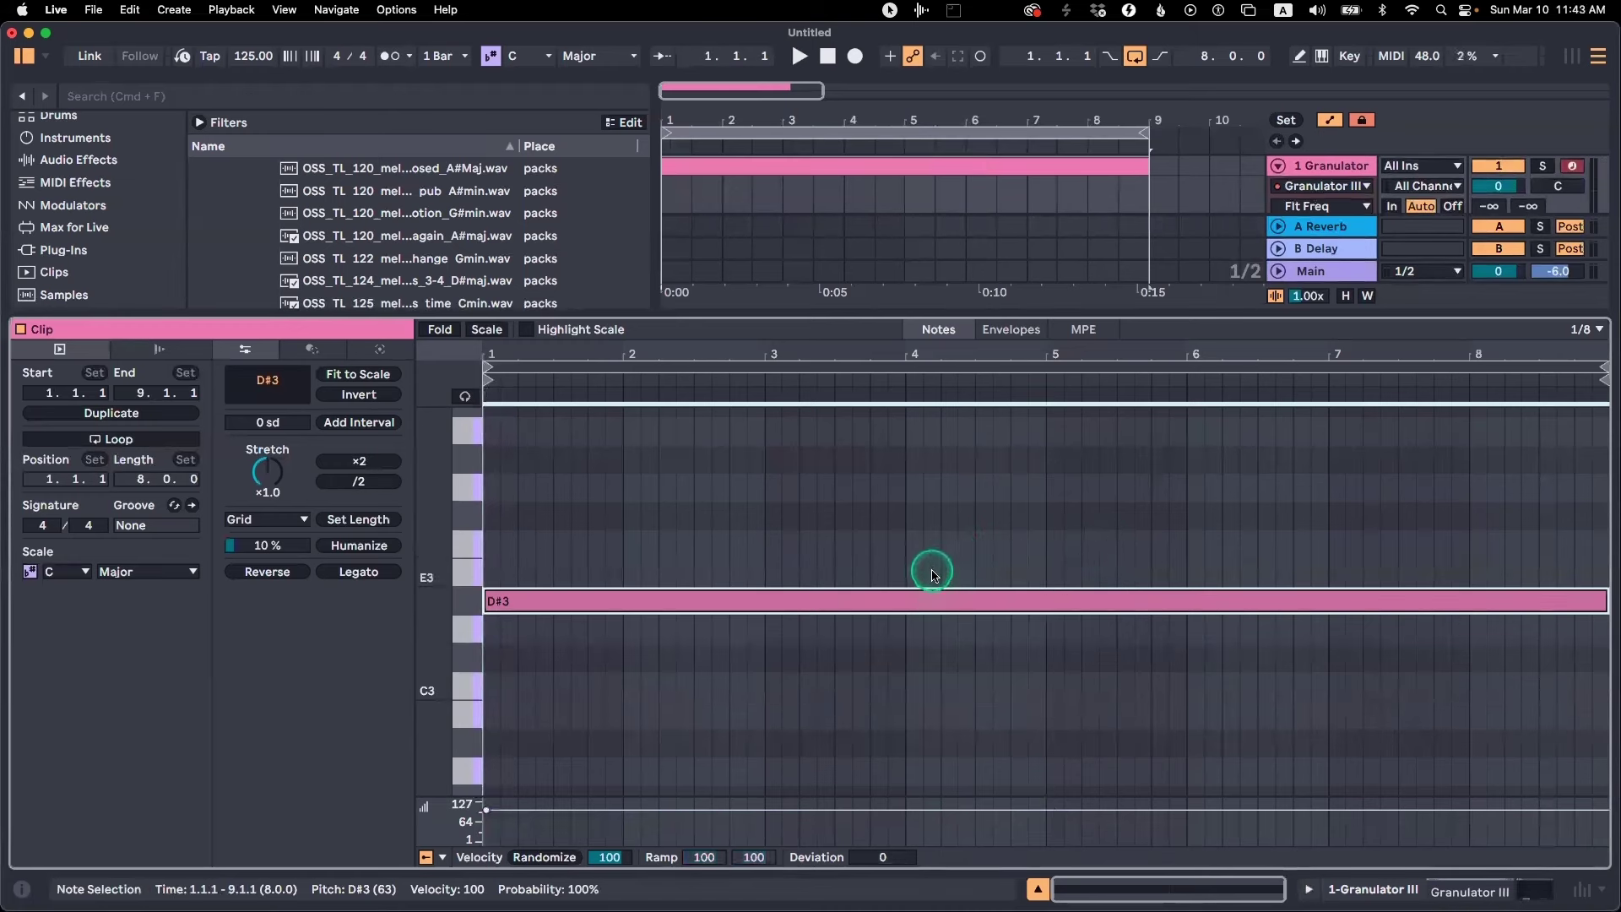
{"action": "key", "text": "Up"}
{"action": "key", "text": "Up"}
{"action": "key", "text": "Up"}
{"action": "key", "text": "Up"}
{"action": "key", "text": "Down"}
{"action": "key", "text": "Down"}
{"action": "key", "text": "Down"}
{"action": "key", "text": "Up"}
{"action": "key", "text": "Up"}
{"action": "key", "text": "Up"}
{"action": "key", "text": "Down"}
{"action": "key", "text": "Down"}
{"action": "key", "text": "Down"}
{"action": "key", "text": "Down"}
{"action": "key", "text": "Up"}
{"action": "key", "text": "Up"}
{"action": "key", "text": "Up"}
{"action": "key", "text": "Up"}
{"action": "key", "text": "space"}
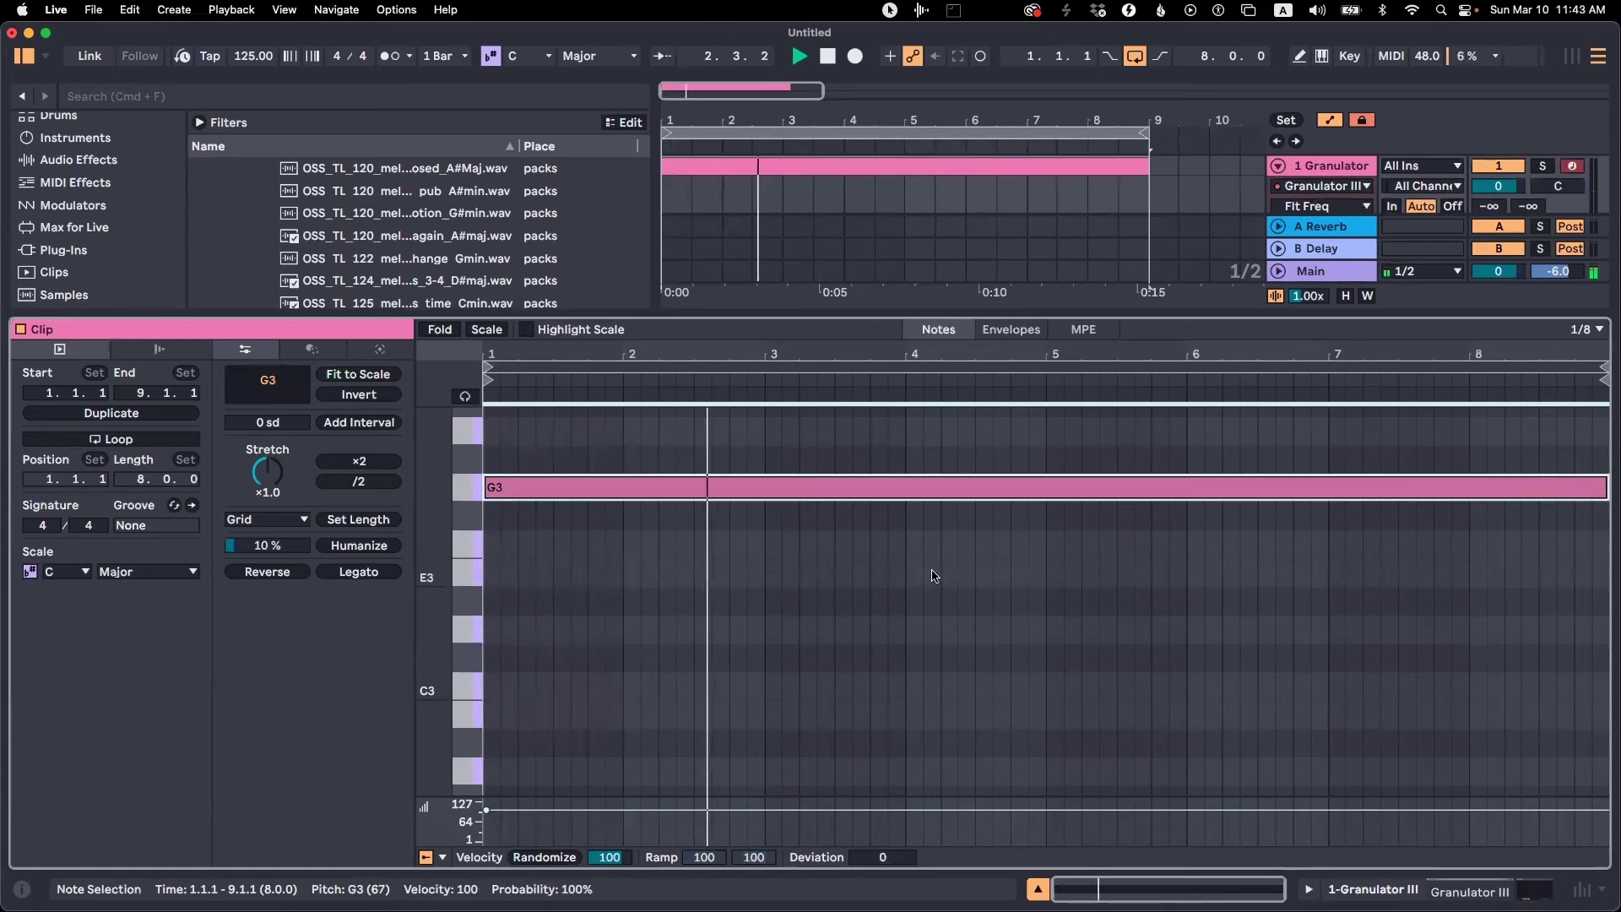
Raise the filter frequency to about 8 kHz and transpose the clip's note down seven semitones, listening to the result
{"action": "key", "text": "shift+Tab"}
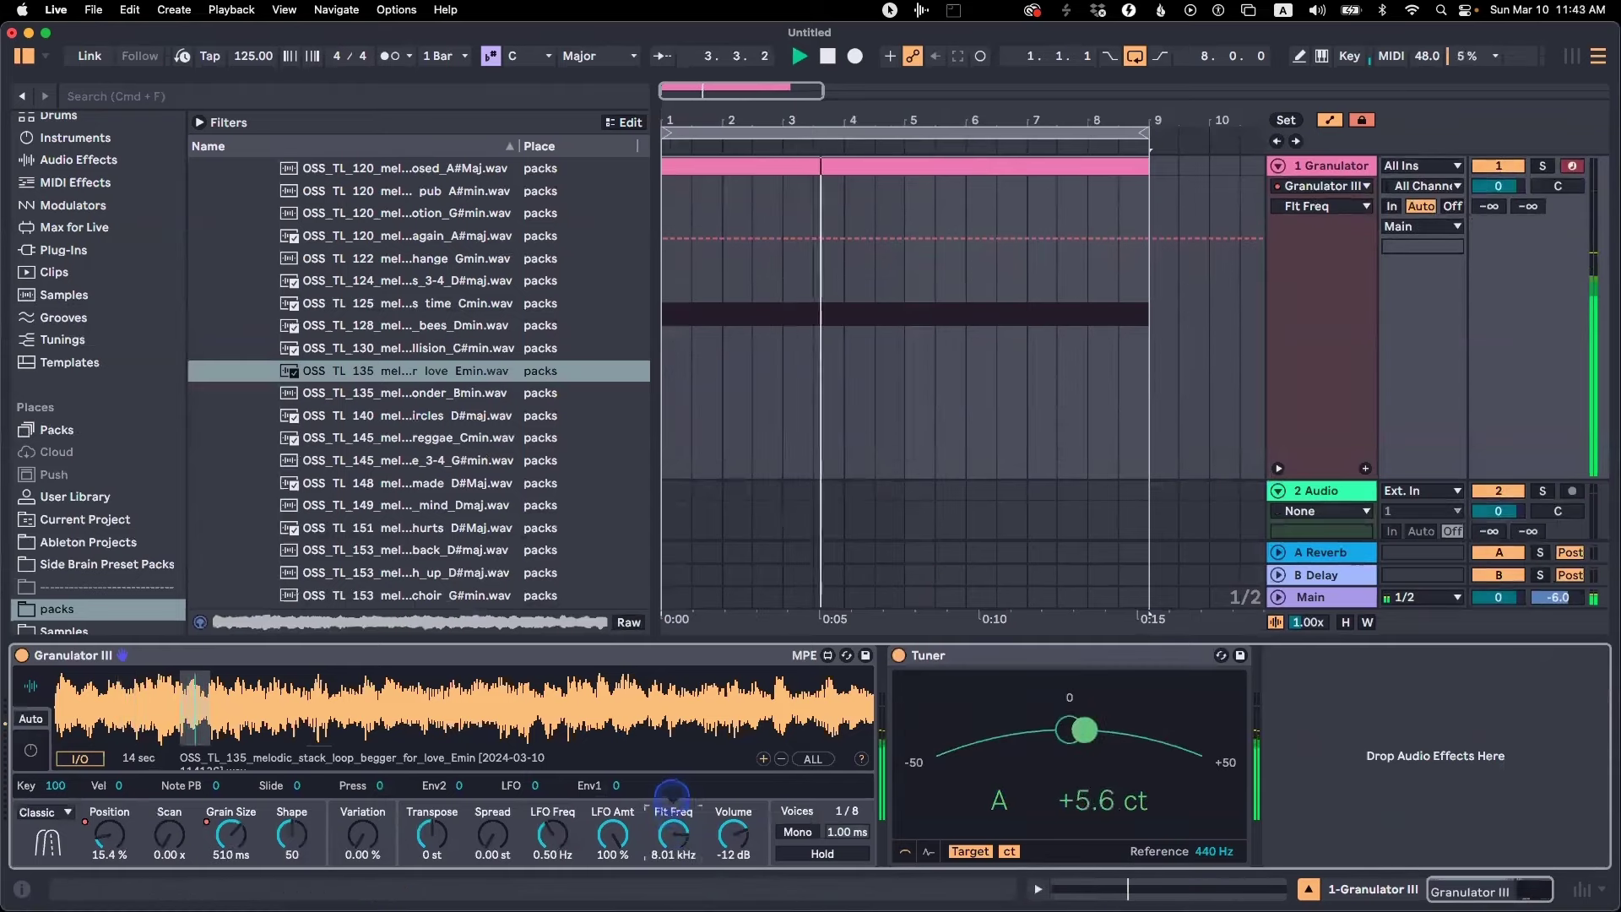
{"action": "key", "text": "shift+Tab"}
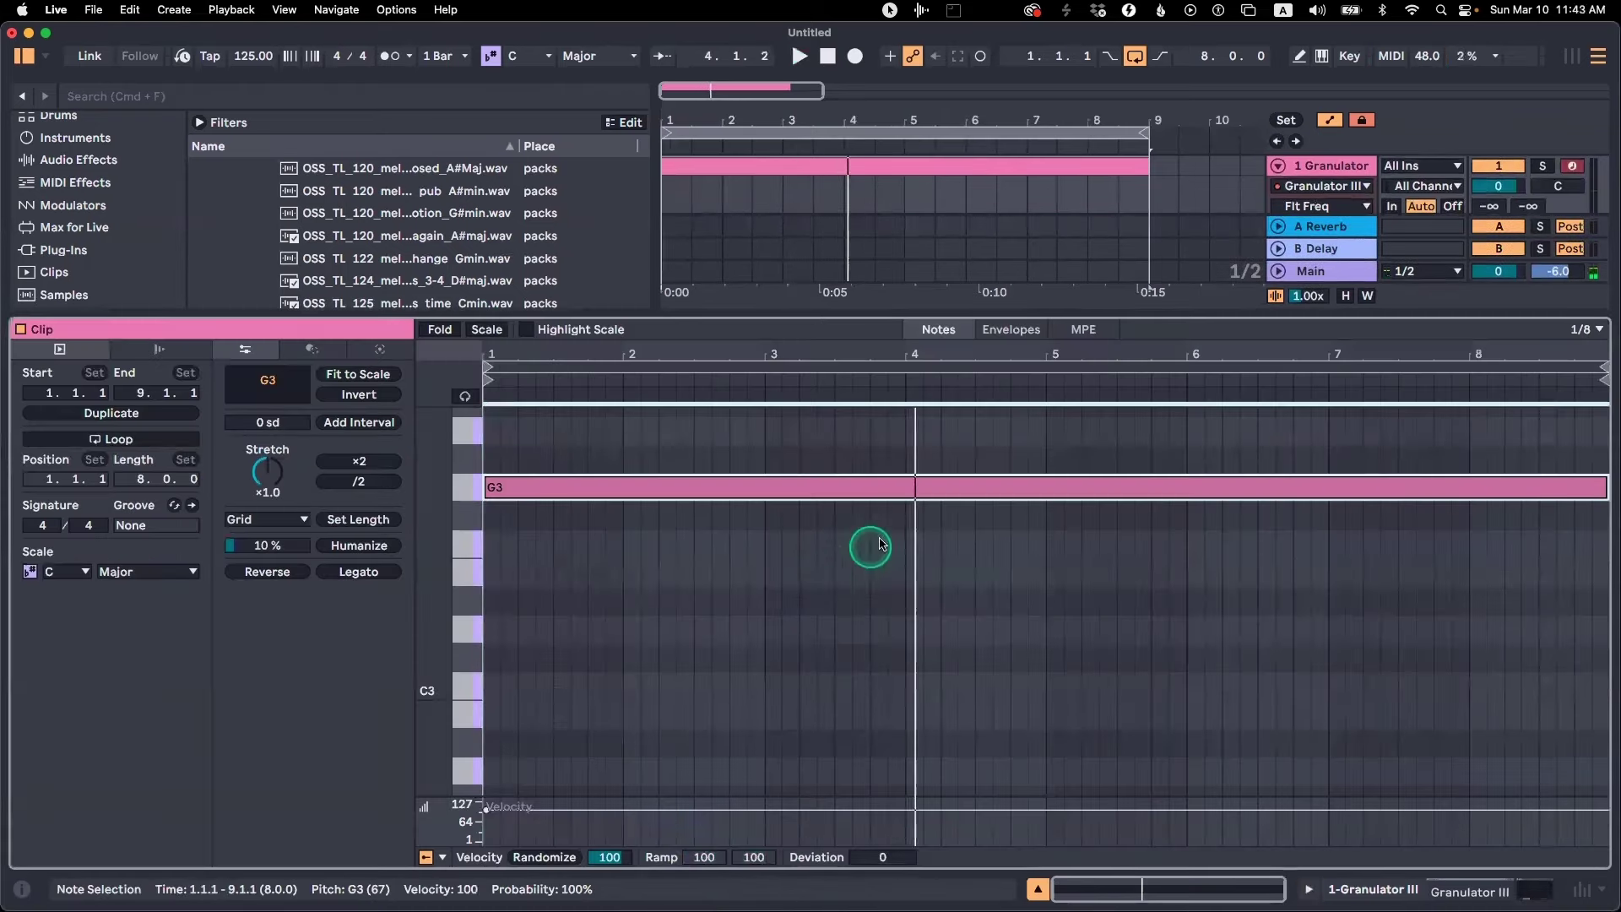
{"action": "key", "text": "Down"}
{"action": "key", "text": "Down"}
{"action": "key", "text": "Down"}
{"action": "key", "text": "Down"}
{"action": "key", "text": "Down"}
{"action": "key", "text": "Down"}
{"action": "key", "text": "Down"}
{"action": "key", "text": "space"}
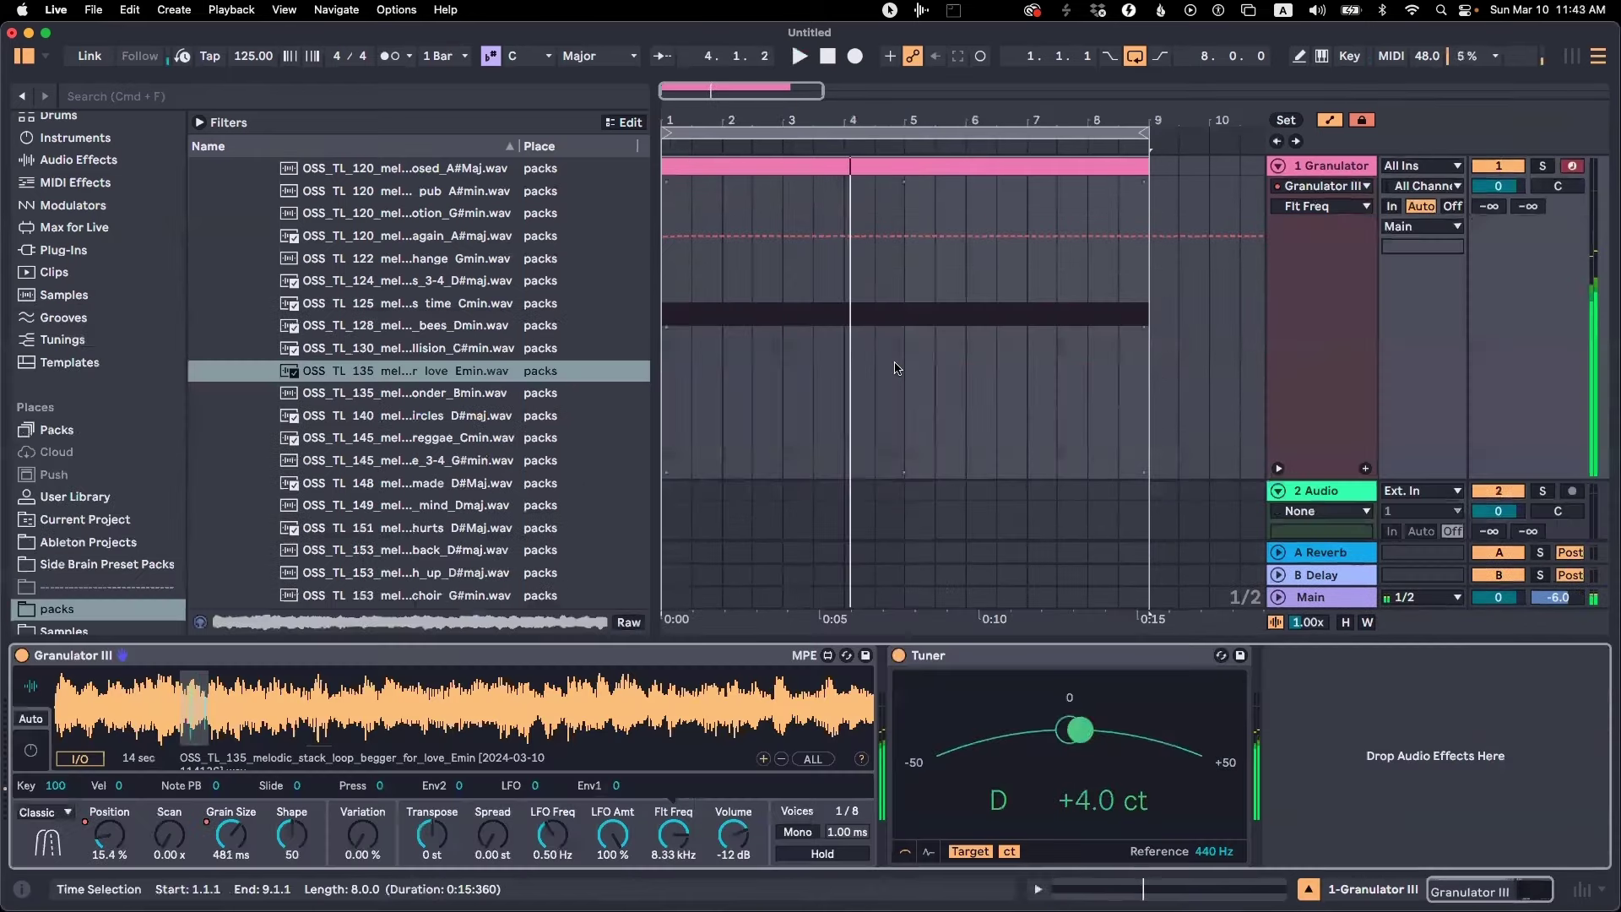
Play the pad while trying different Shape values in Granulator III, settling on a Shape of 39
{"action": "left_click", "coordinate": [557, 616]}
{"action": "left_click", "coordinate": [66, 816]}
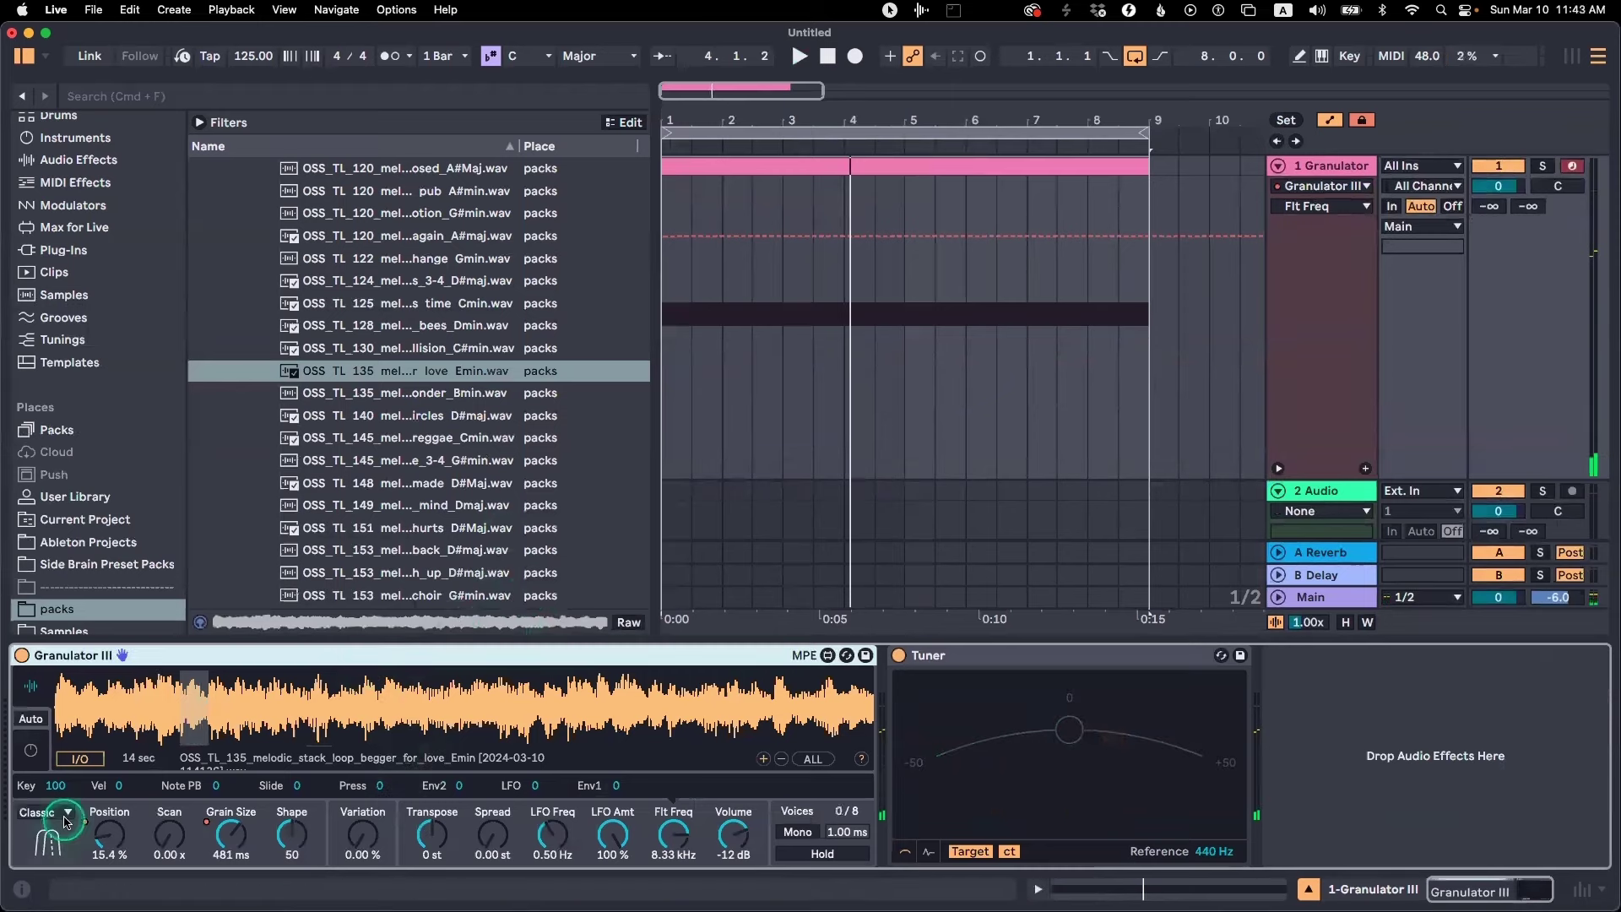
{"action": "right_click", "coordinate": [119, 837]}
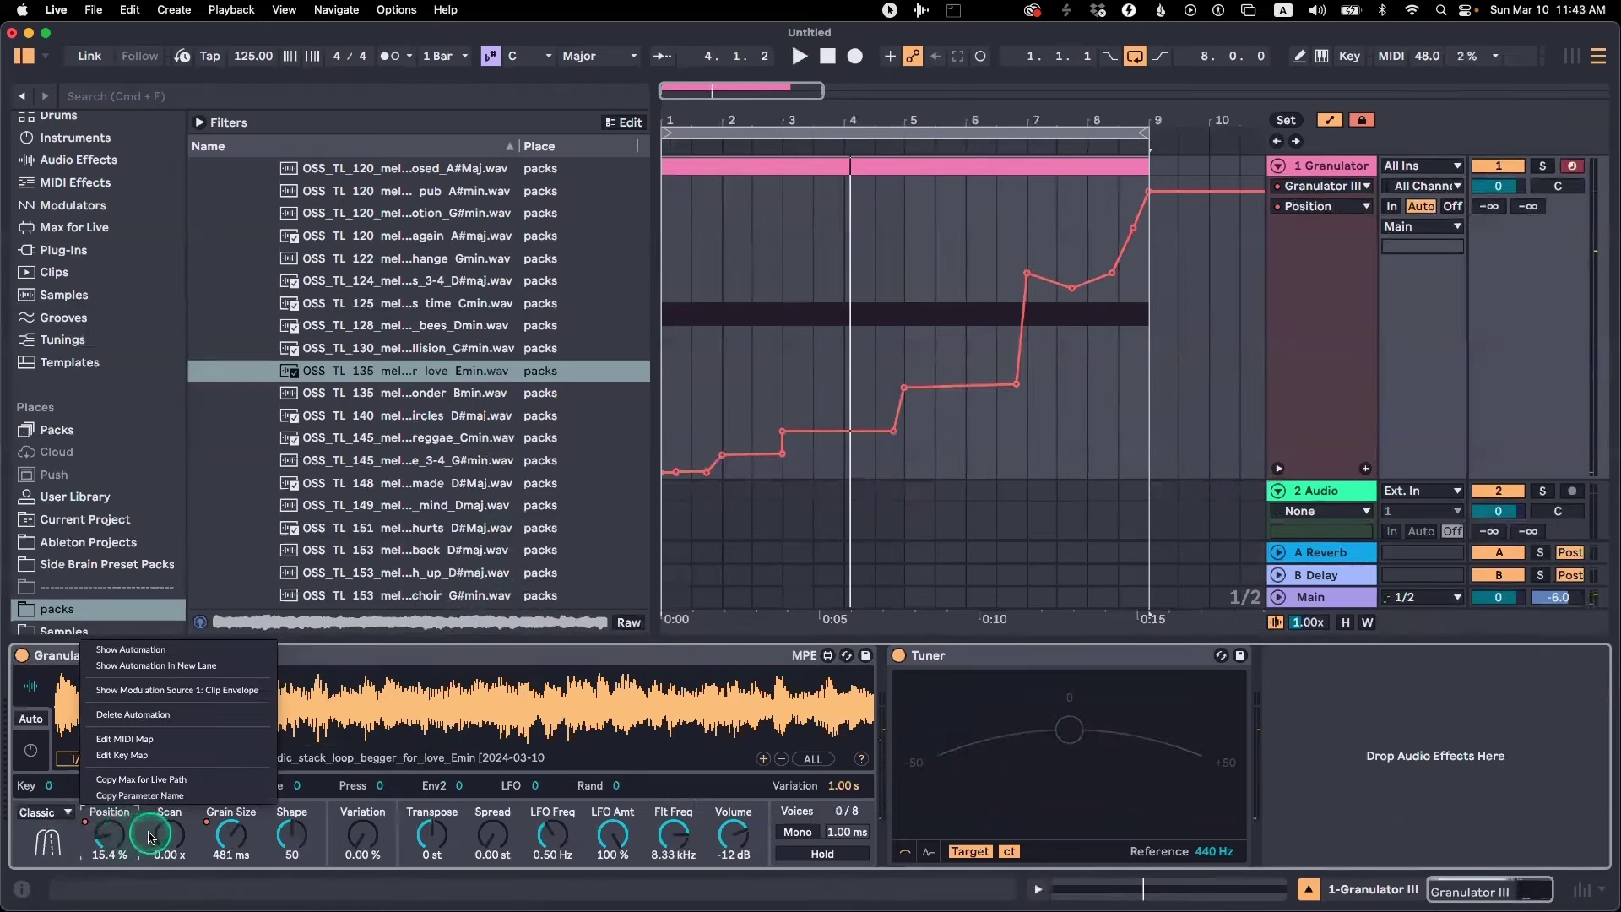
{"action": "left_click", "coordinate": [205, 842]}
{"action": "left_click", "coordinate": [288, 836]}
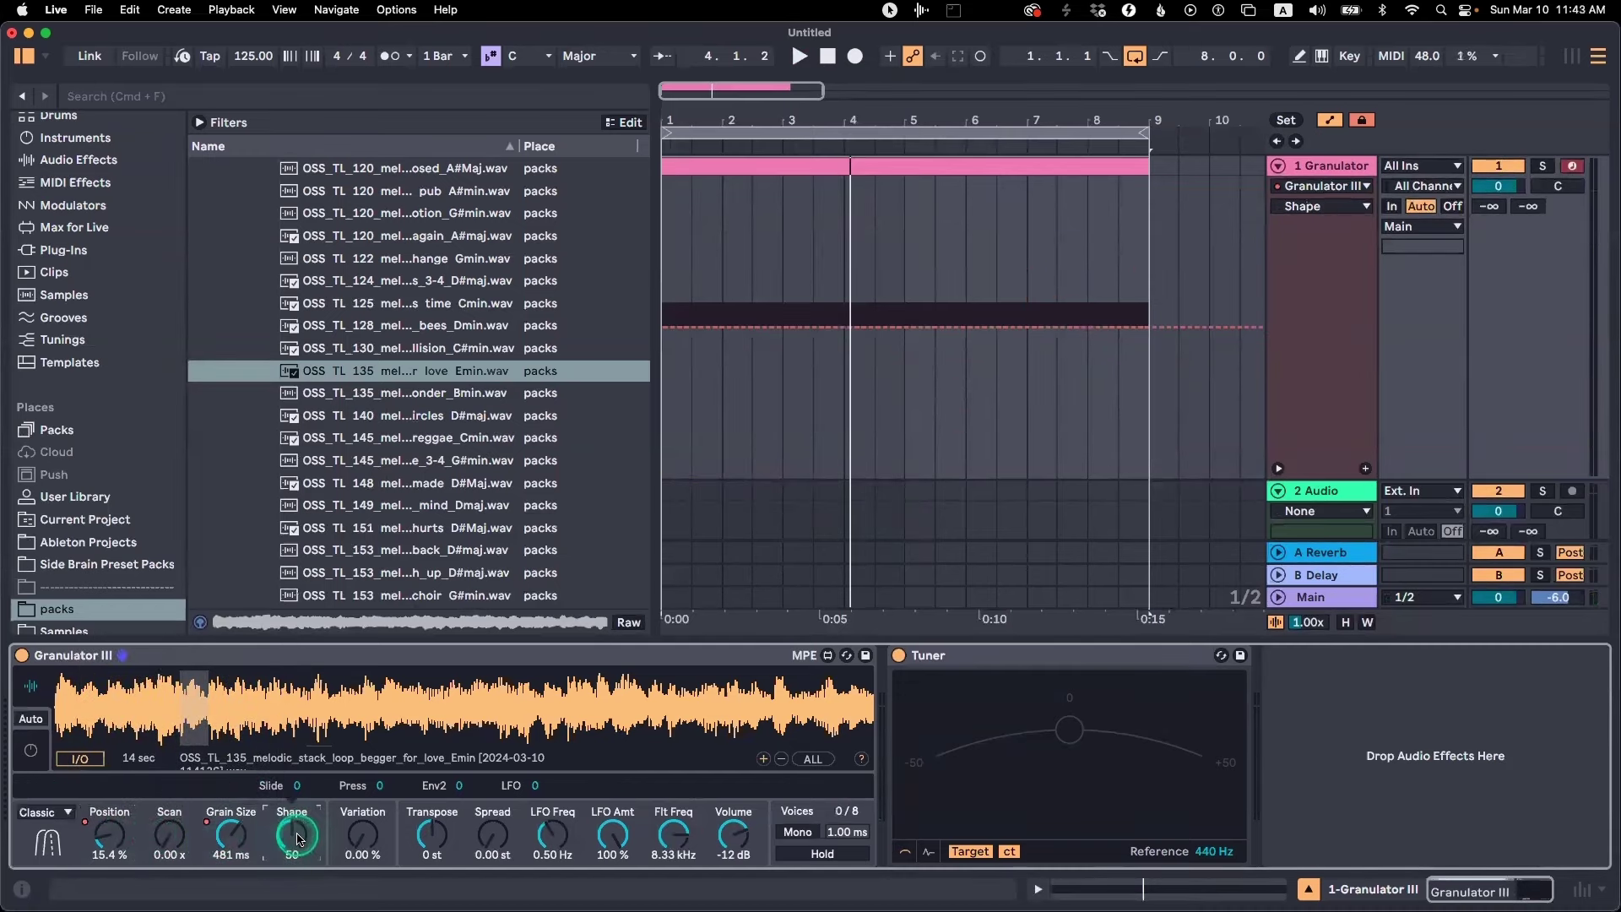
{"action": "key", "text": "space"}
{"action": "mouse_move", "coordinate": [297, 838]}
{"action": "left_mouse_down"}
{"action": "mouse_move", "coordinate": [297, 870]}
{"action": "mouse_move", "coordinate": [291, 806]}
{"action": "mouse_move", "coordinate": [287, 857]}
{"action": "left_mouse_up"}
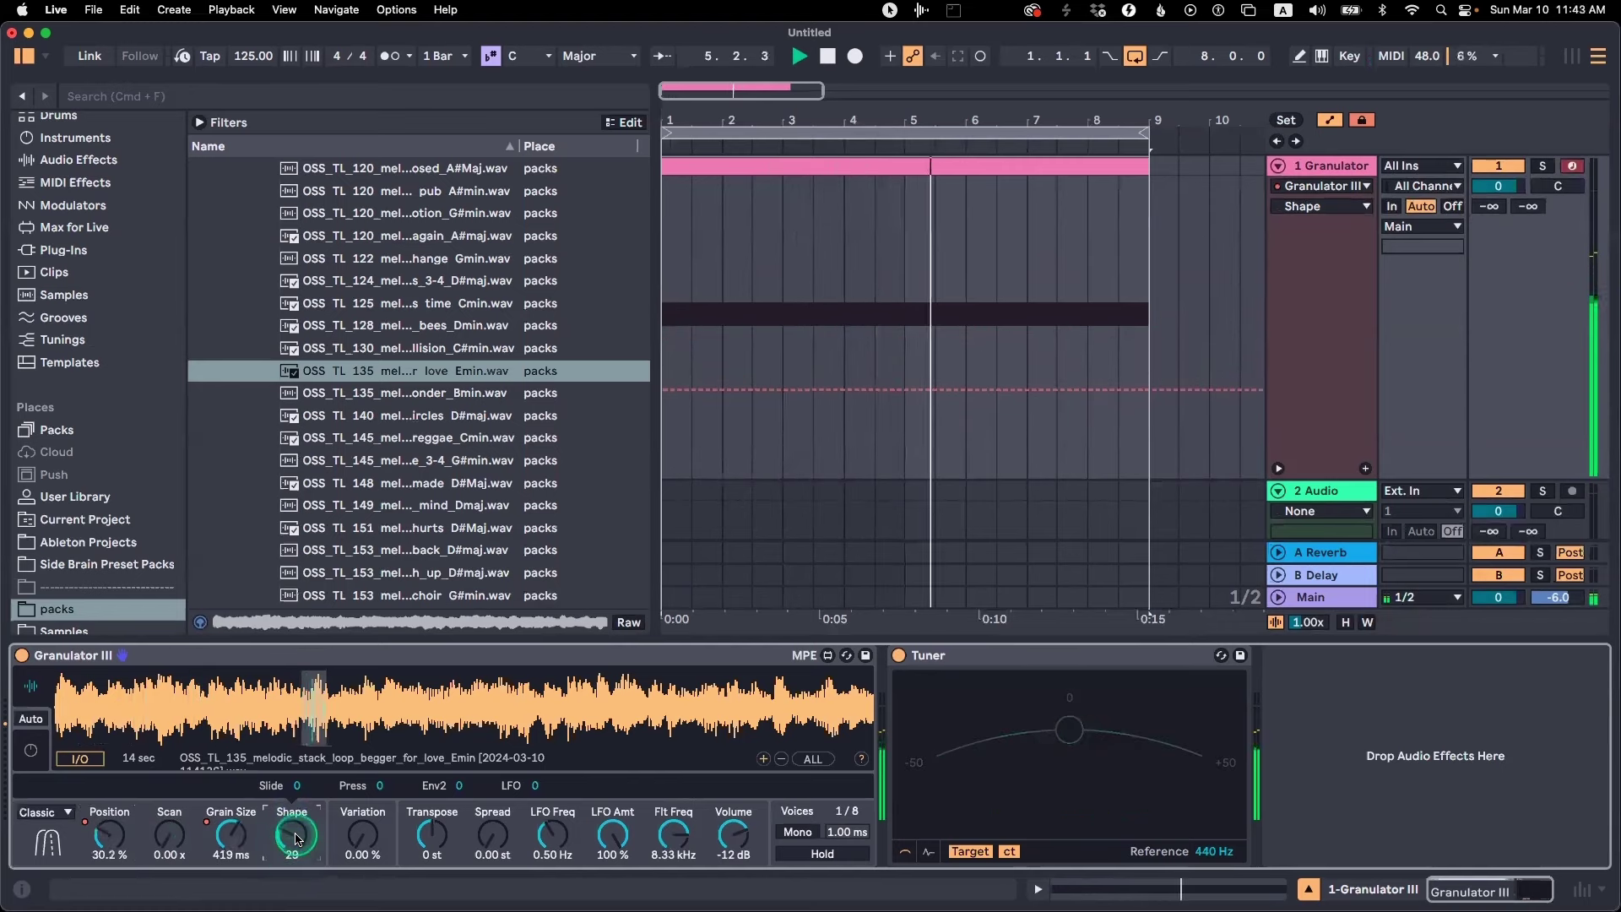
{"action": "mouse_move", "coordinate": [297, 838]}
{"action": "left_mouse_down"}
{"action": "mouse_move", "coordinate": [299, 785]}
{"action": "mouse_move", "coordinate": [297, 836]}
{"action": "left_mouse_up"}
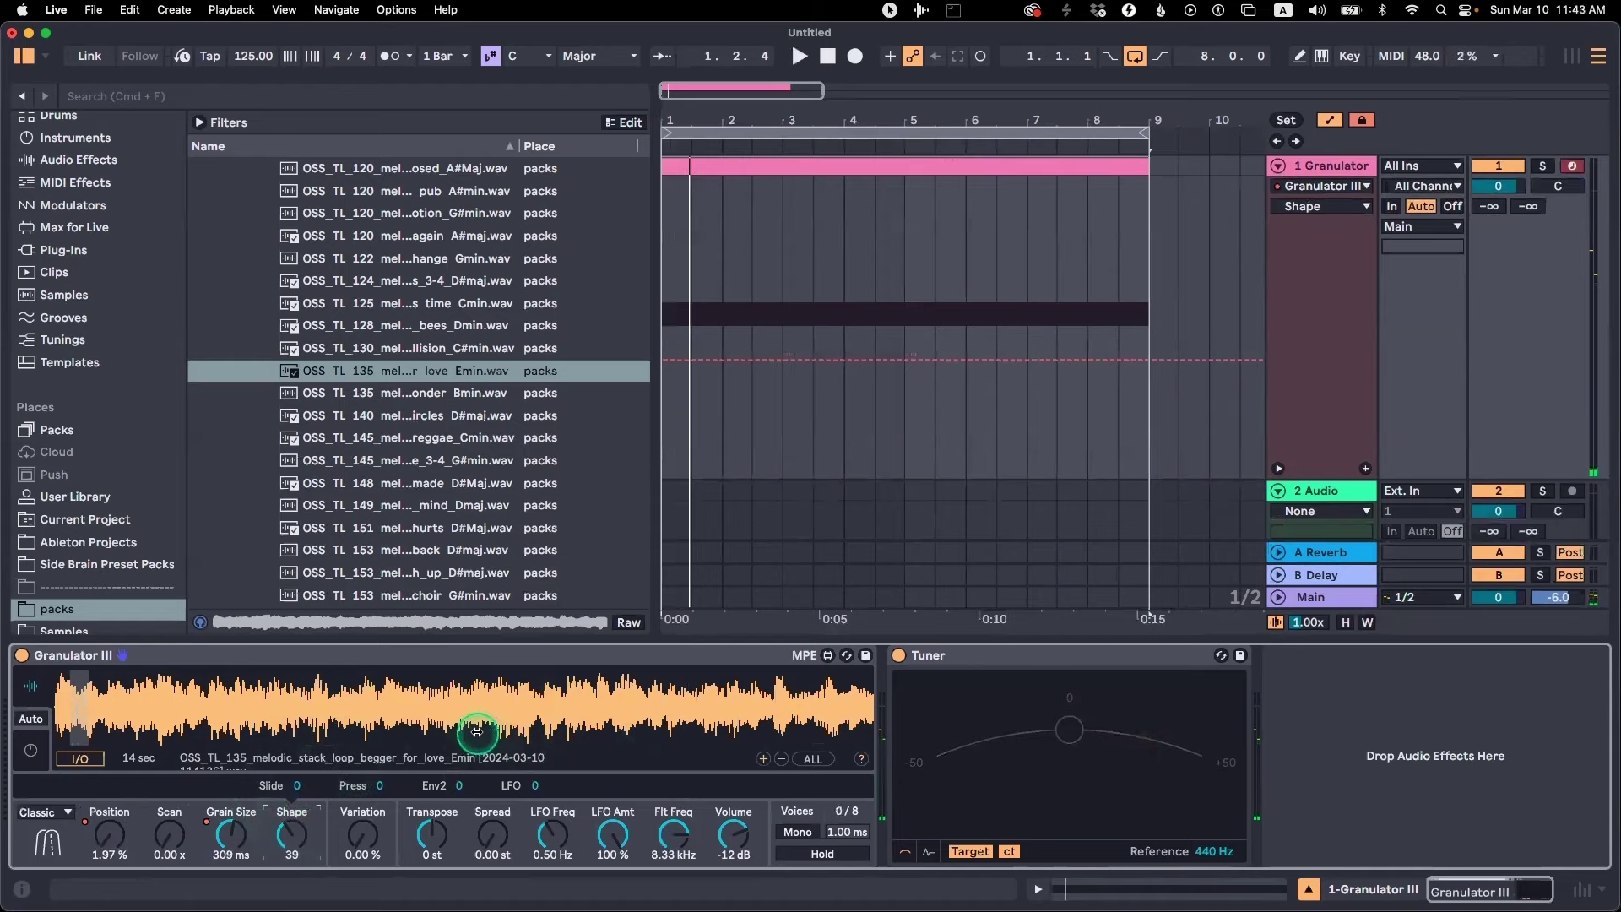
Switch to Notes and select the "Micro Loop Progressions" line in the Granulator III study group note
{"action": "key", "text": "super+Tab"}
{"action": "key", "text": "super+Tab"}
{"action": "key", "text": "super+Tab"}
{"action": "key", "text": "super+Tab"}
{"action": "key", "text": "super+Tab"}
{"action": "key", "text": "super+Tab"}
{"action": "key", "text": "super+Tab"}
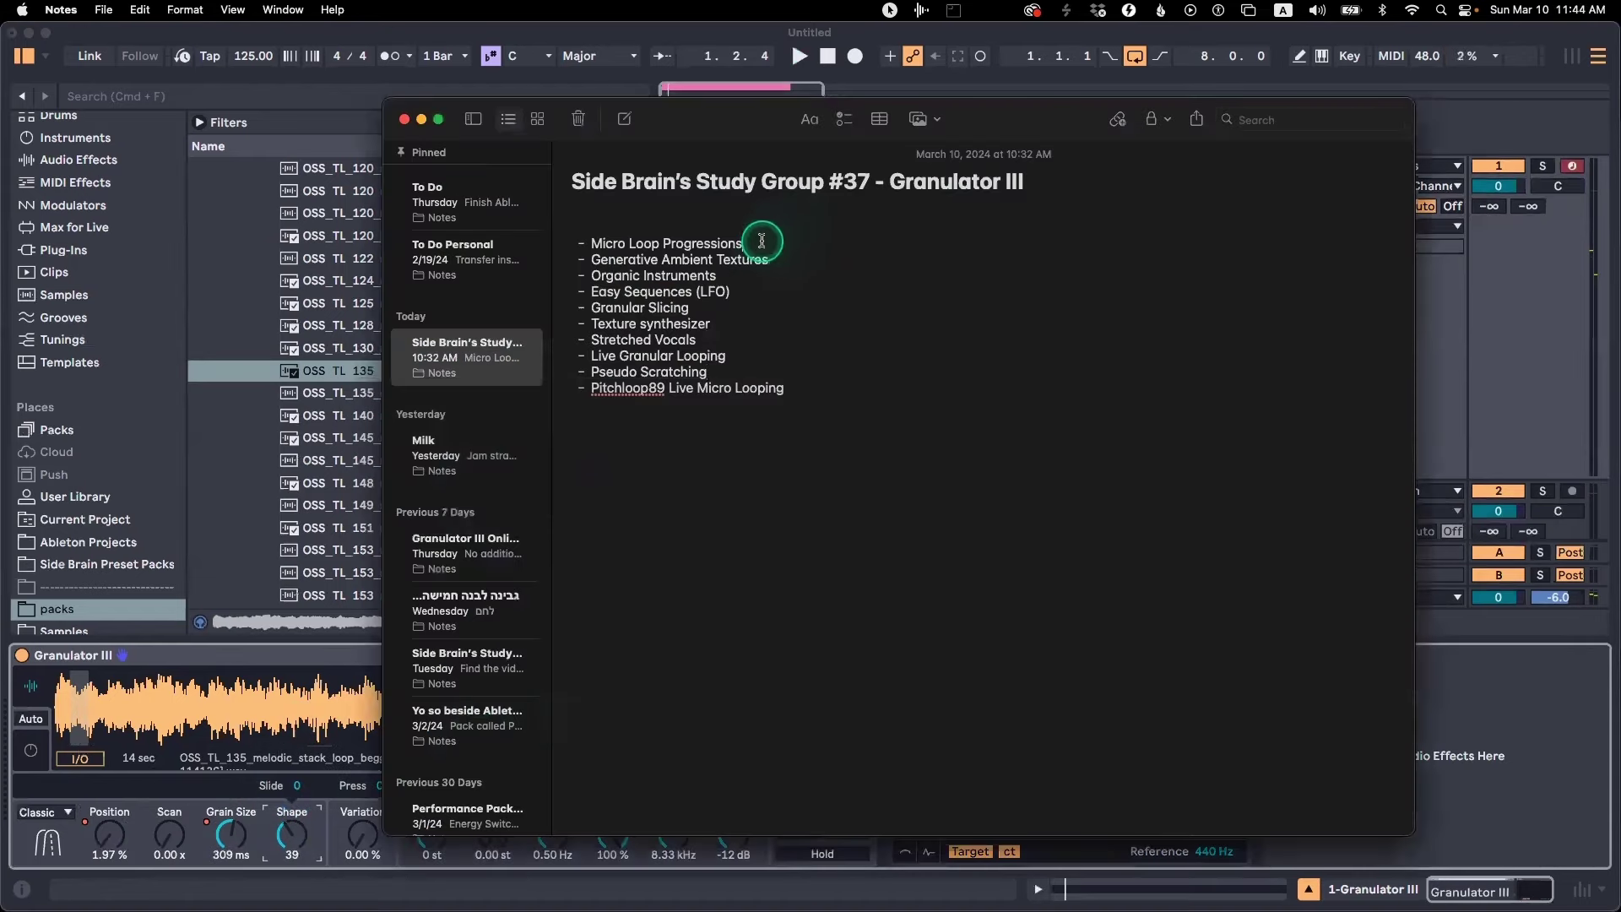
{"action": "triple_click", "coordinate": [762, 241]}
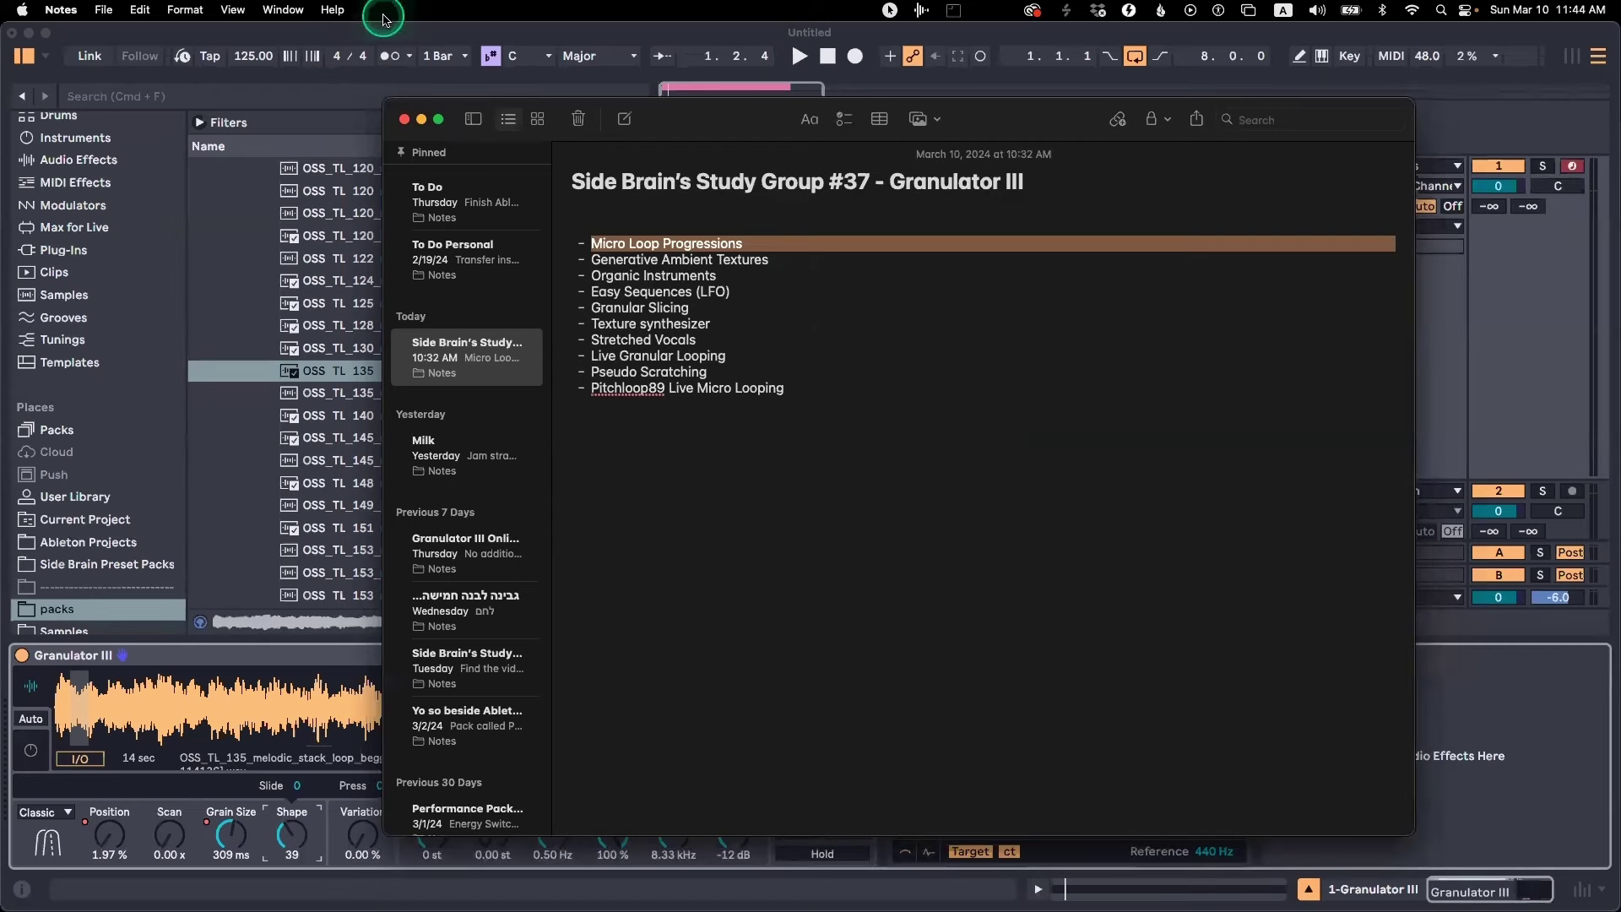
Put the study group note in its own window, move it beside the arrangement, minimize it and return to Live
{"action": "left_click", "coordinate": [281, 9]}
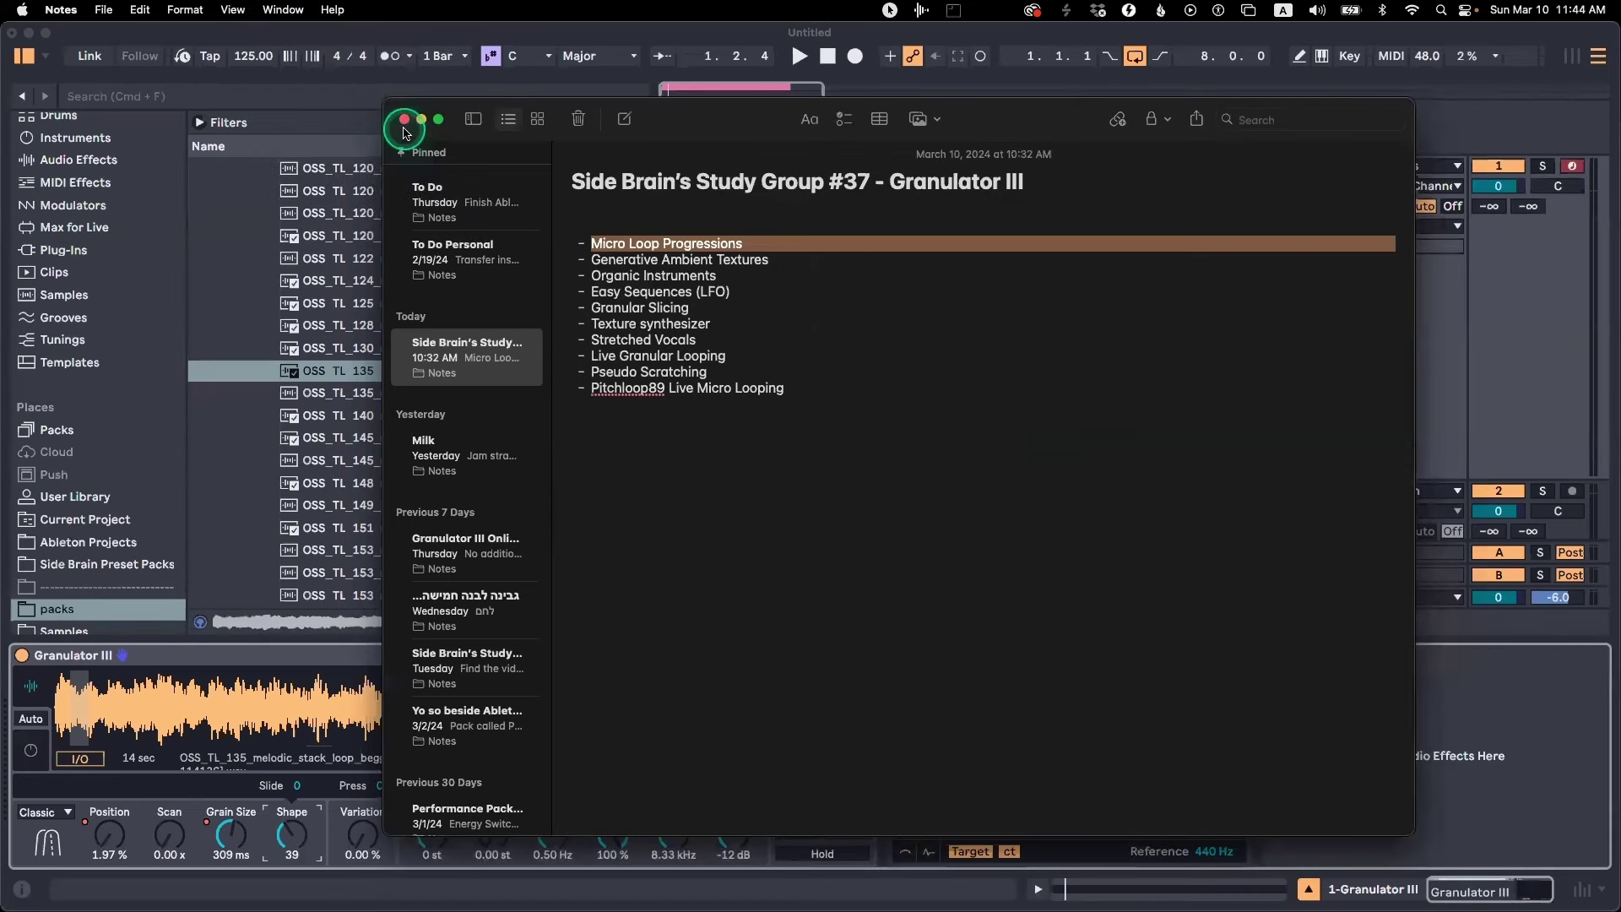
{"action": "left_click", "coordinate": [331, 155]}
{"action": "left_click", "coordinate": [608, 155]}
{"action": "left_click_drag", "start_coordinate": [1279, 30], "coordinate": [1273, 30]}
{"action": "left_click_drag", "start_coordinate": [1579, 899], "coordinate": [1551, 410]}
{"action": "left_click", "coordinate": [1297, 140]}
{"action": "left_click_drag", "start_coordinate": [1237, 30], "coordinate": [1058, 353]}
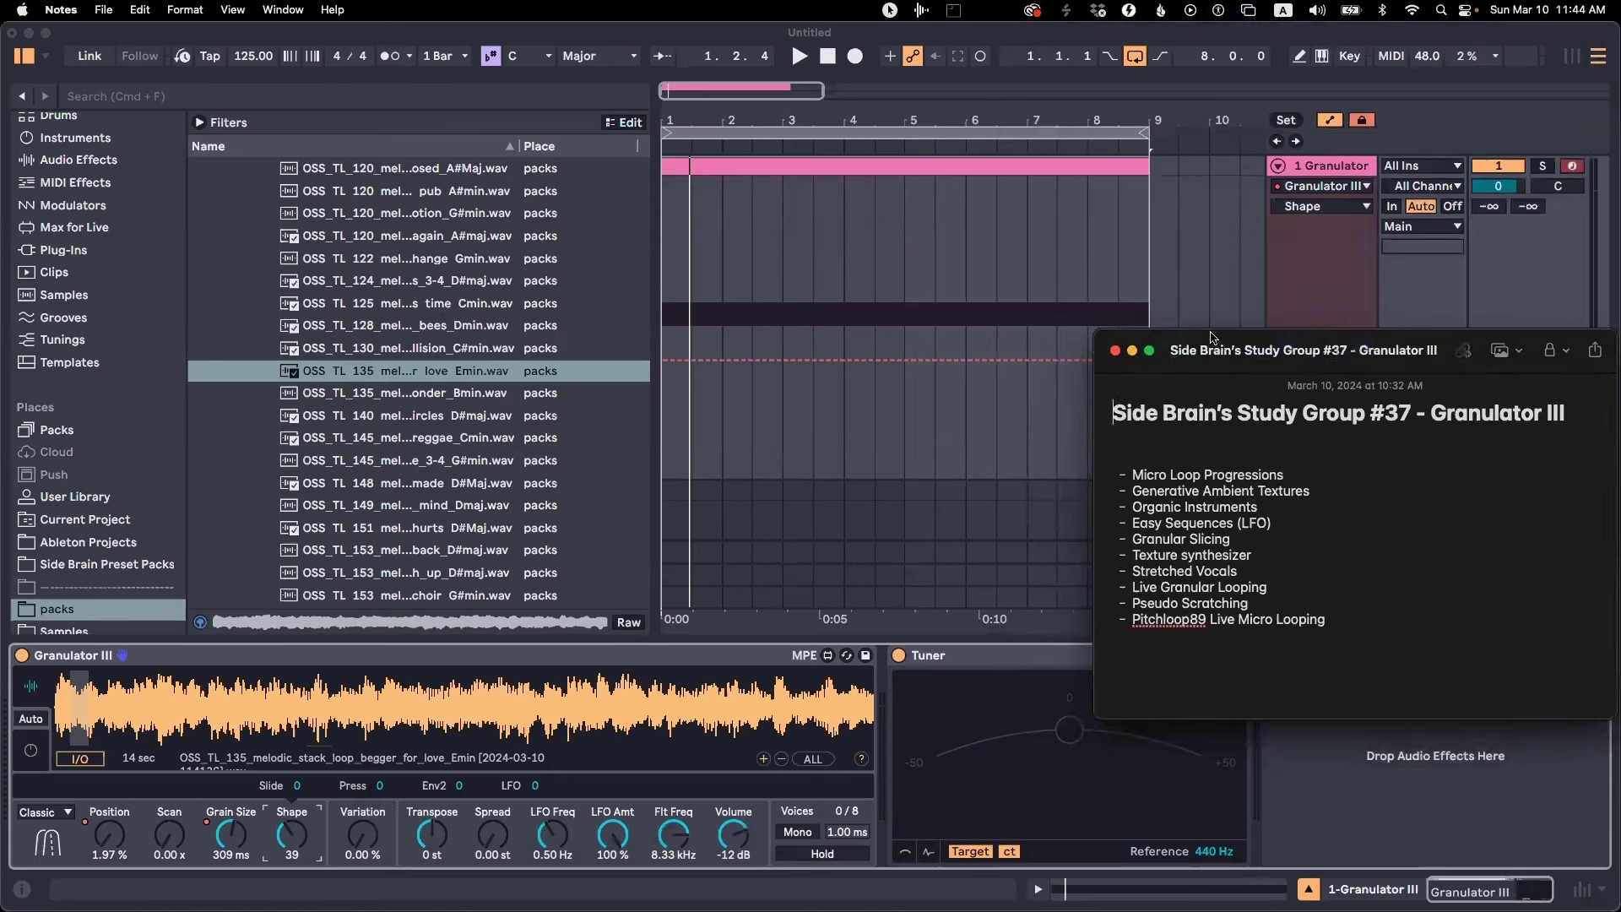
{"action": "left_click", "coordinate": [1133, 350]}
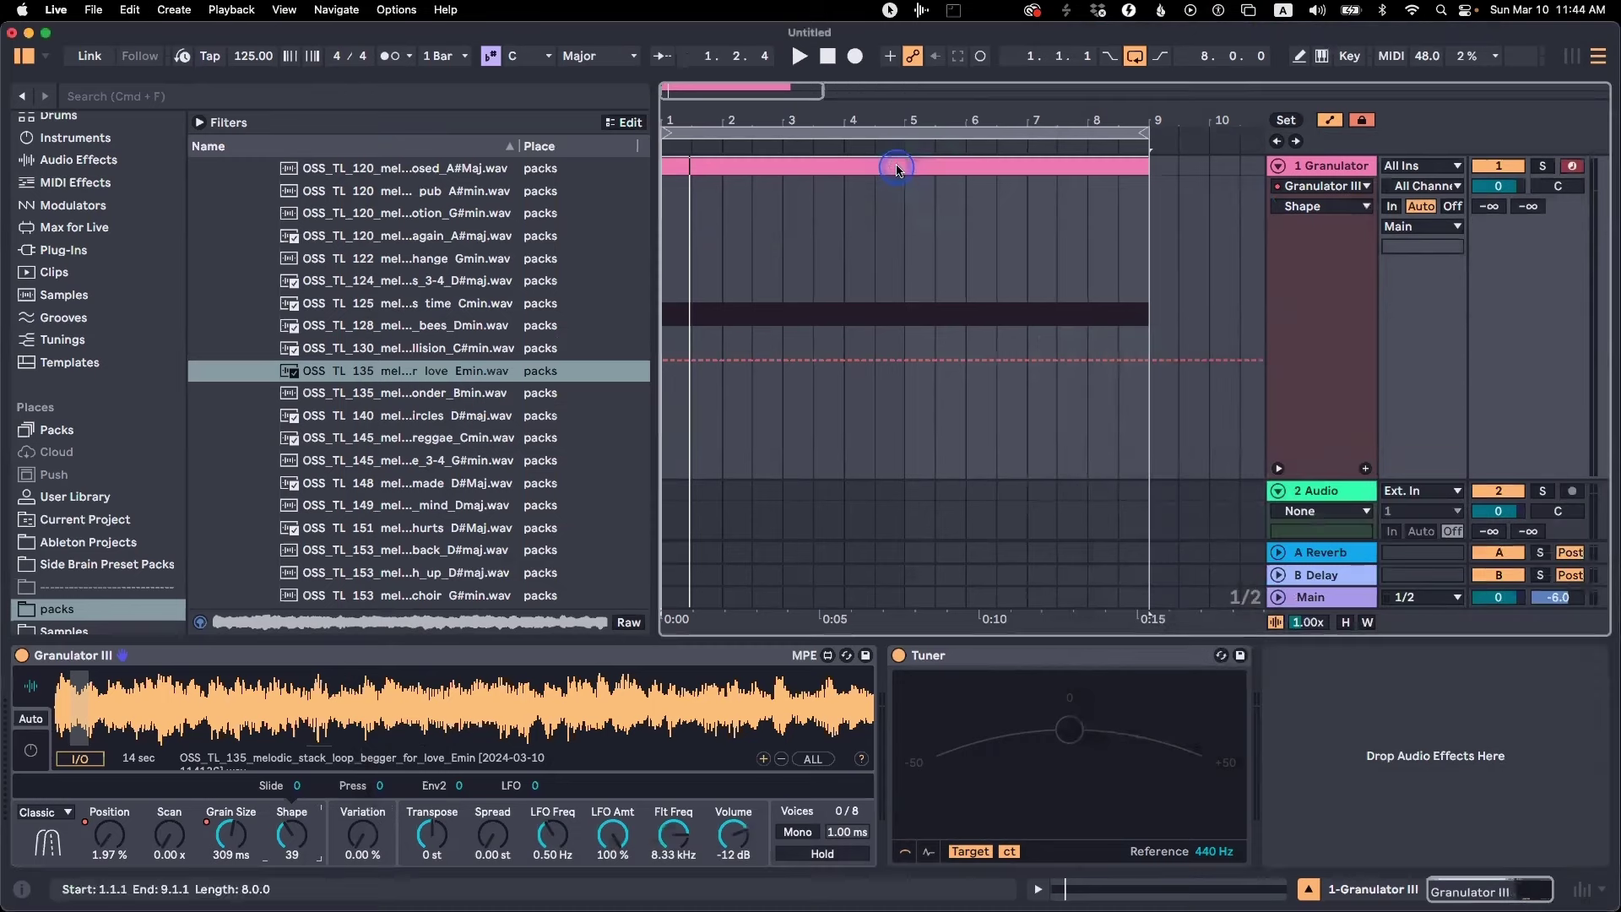
Open the Granulator clip, select its long C3 note, and return to the Granulator III device view
{"action": "double_click", "coordinate": [898, 167]}
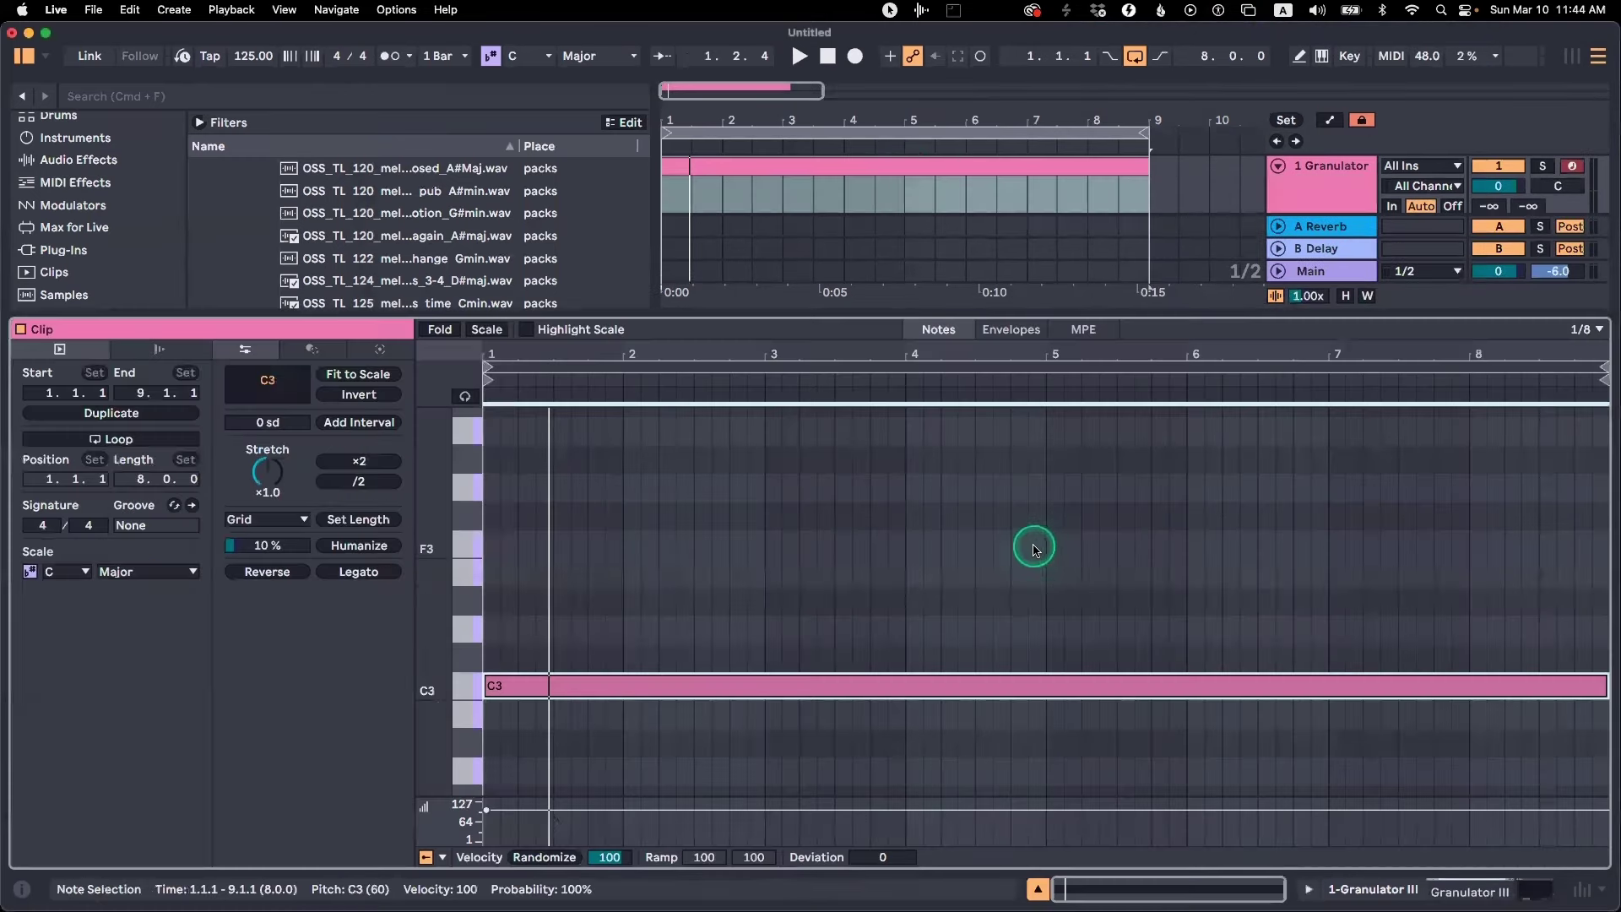
{"action": "left_click_drag", "start_coordinate": [904, 595], "coordinate": [880, 726]}
{"action": "key", "text": "shift+Tab"}
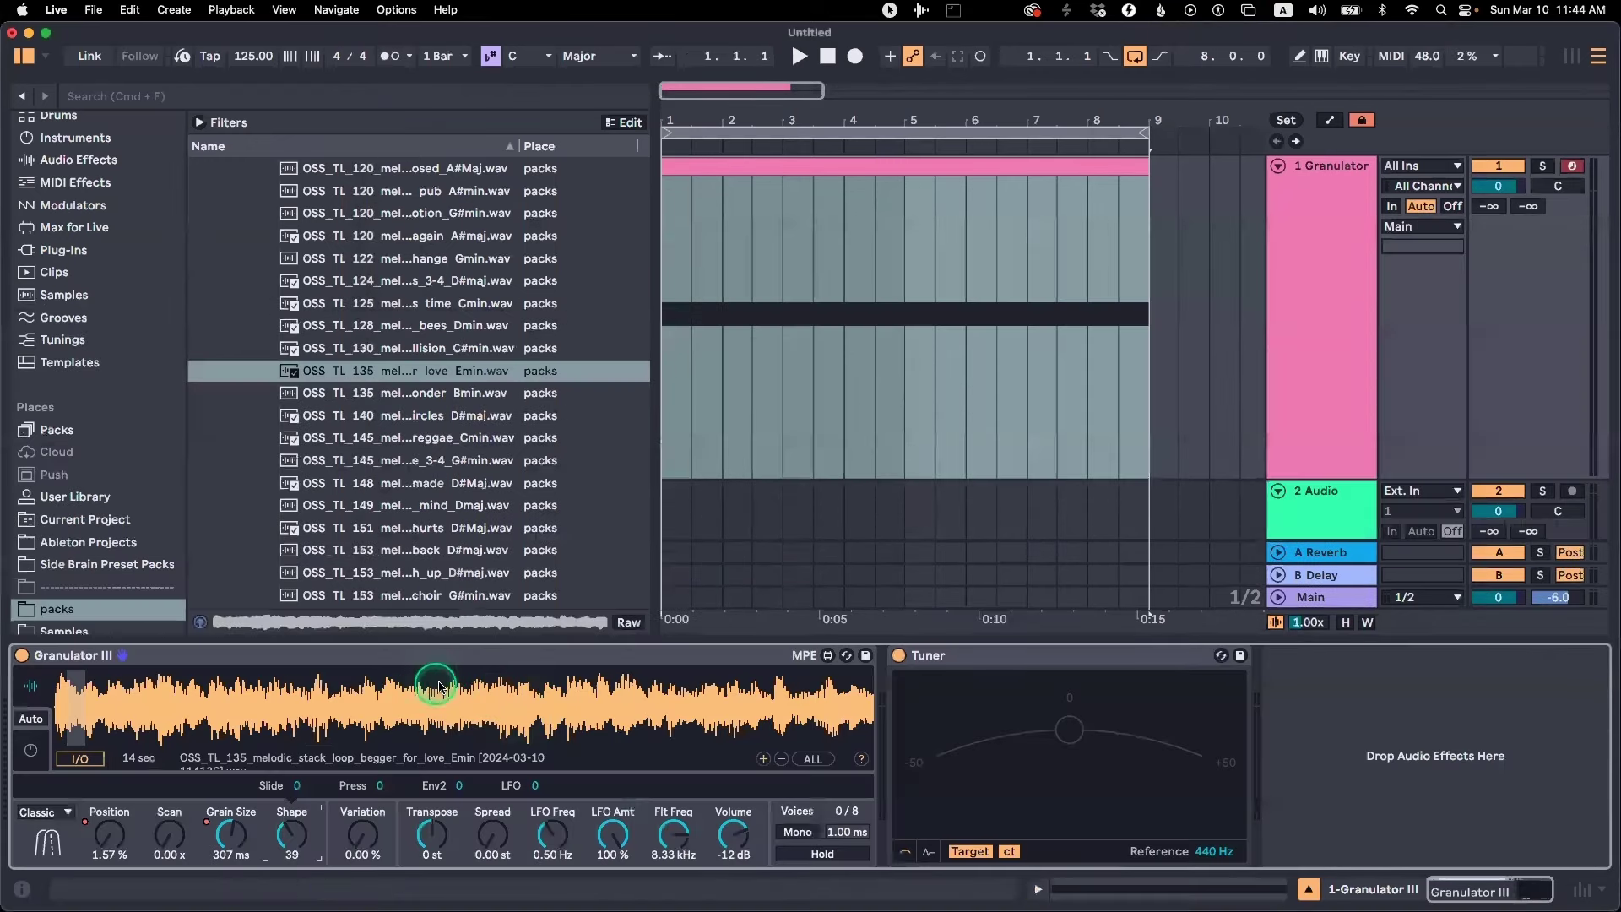
{"action": "left_click", "coordinate": [846, 281]}
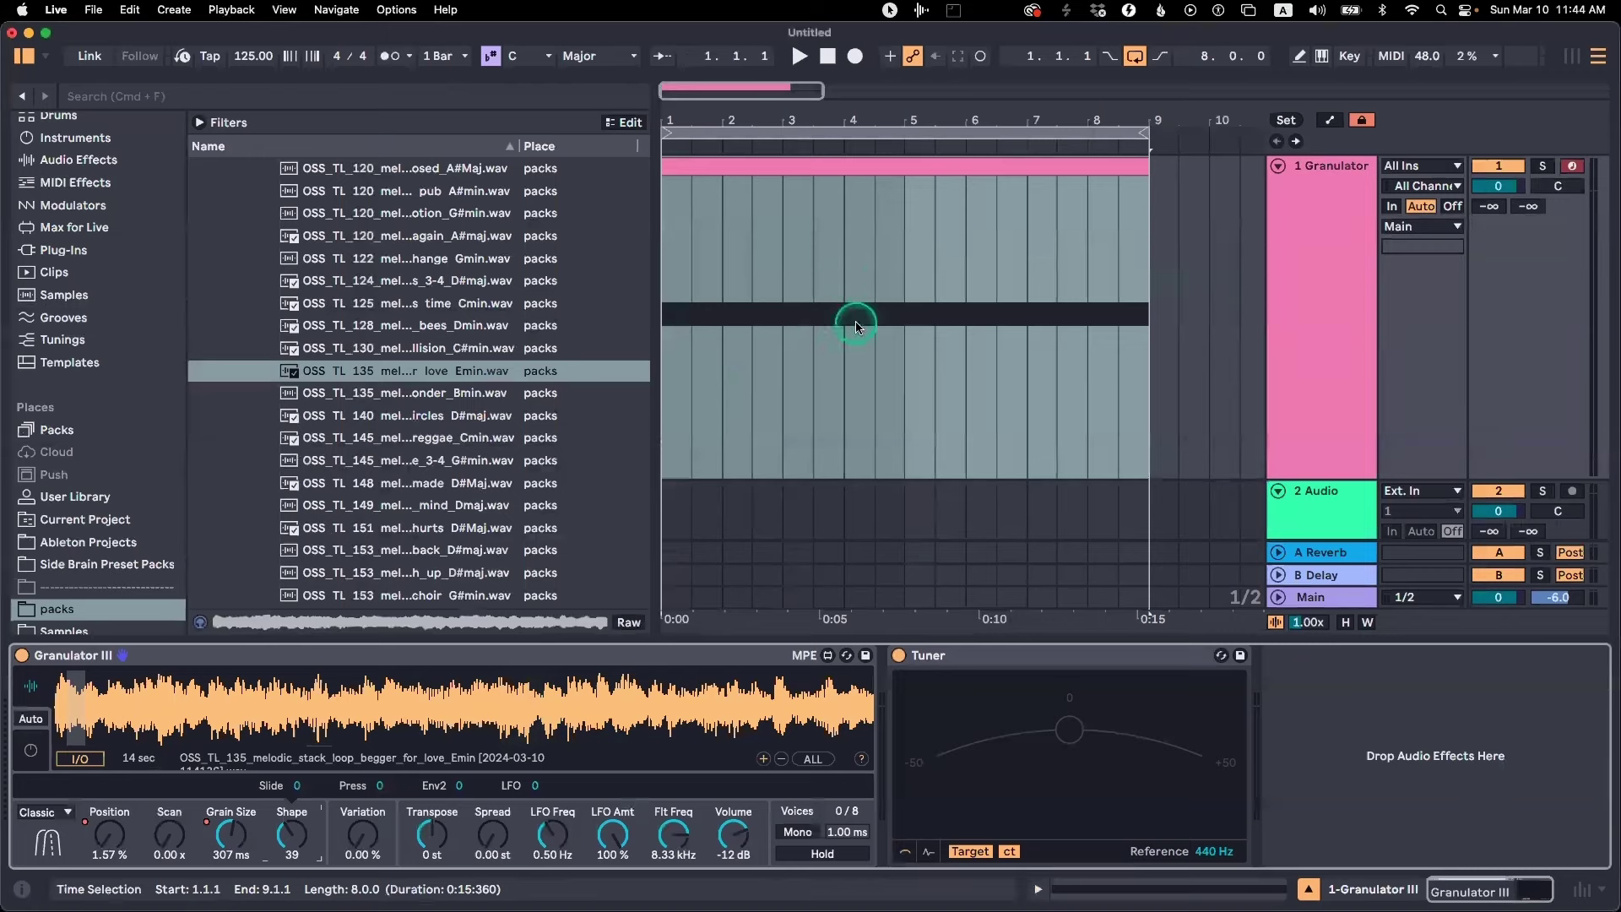
{"action": "left_click", "coordinate": [820, 100]}
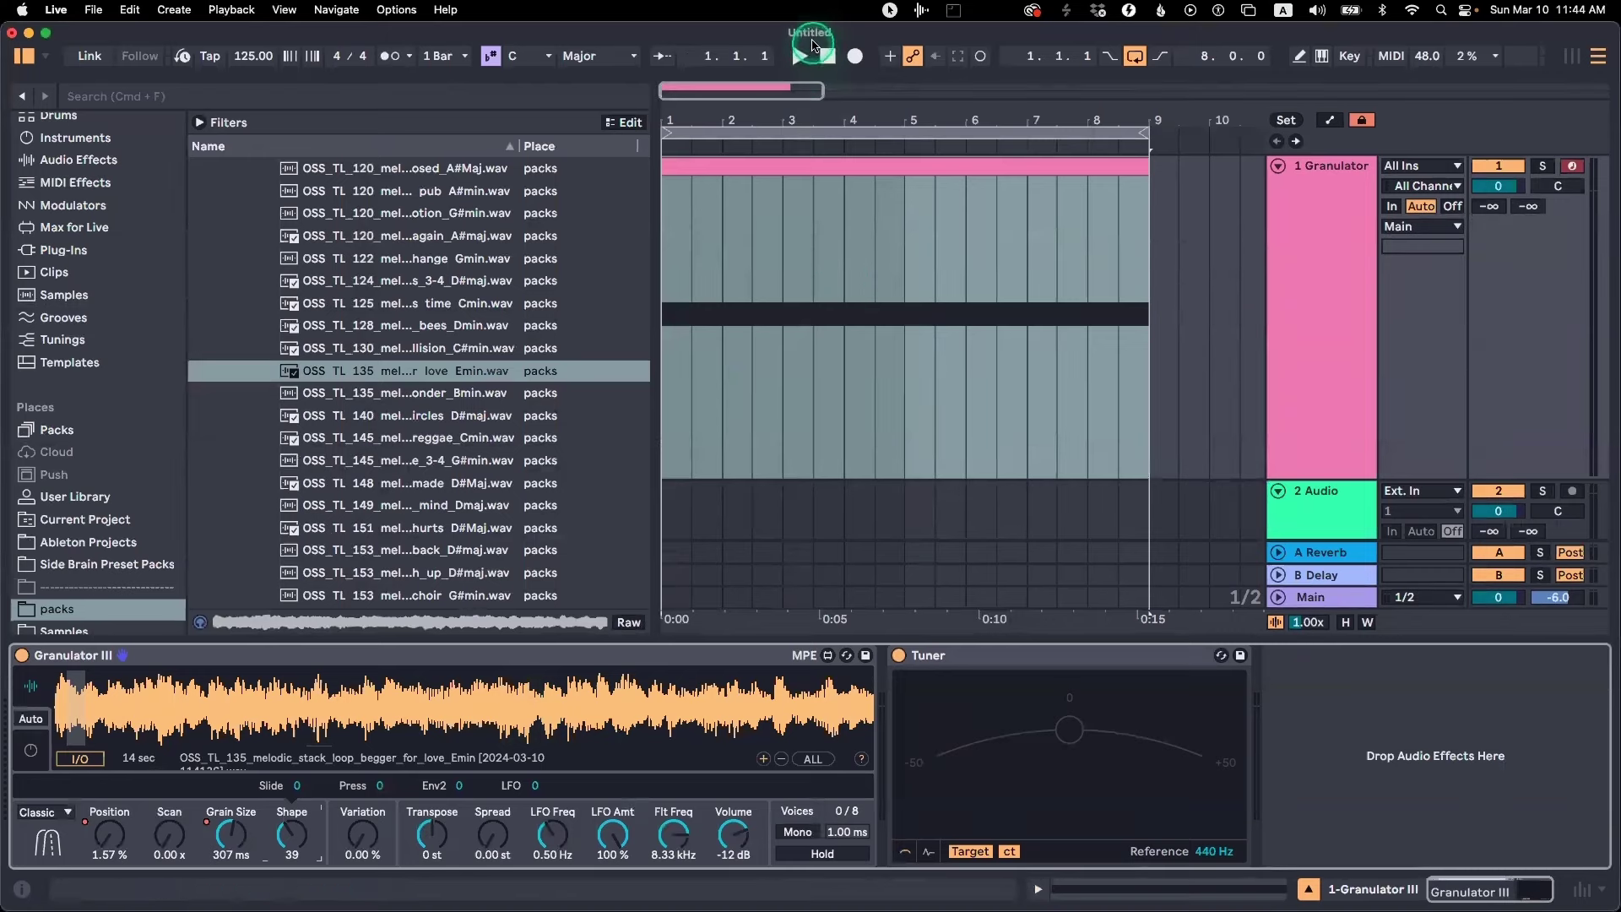
{"action": "left_click", "coordinate": [738, 162]}
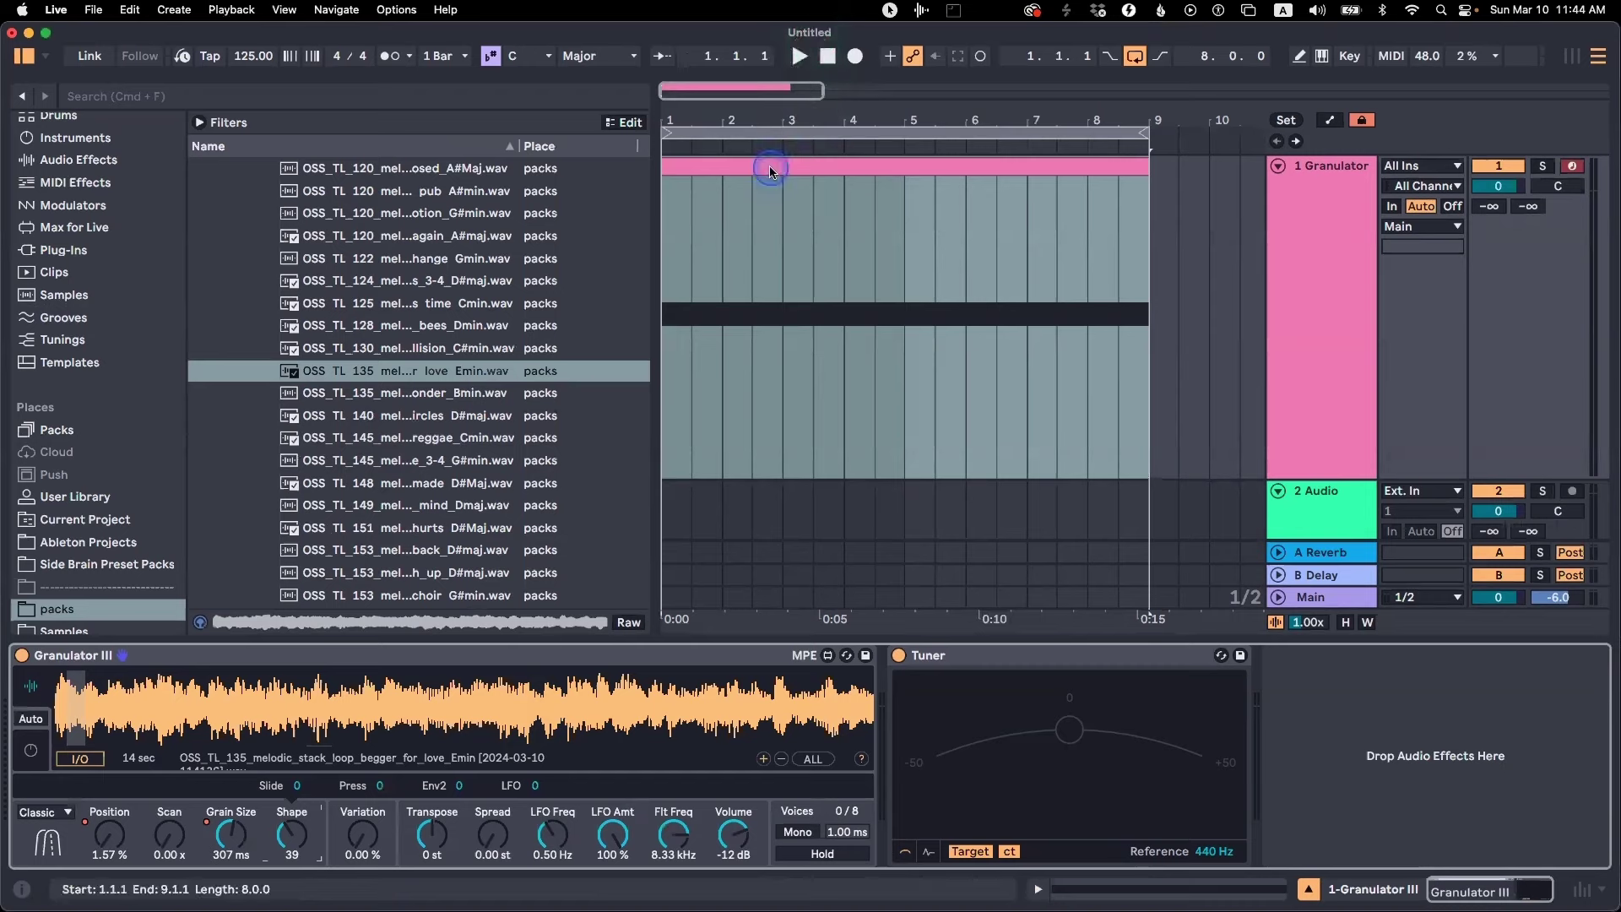
{"action": "left_click_drag", "start_coordinate": [697, 112], "coordinate": [696, 115]}
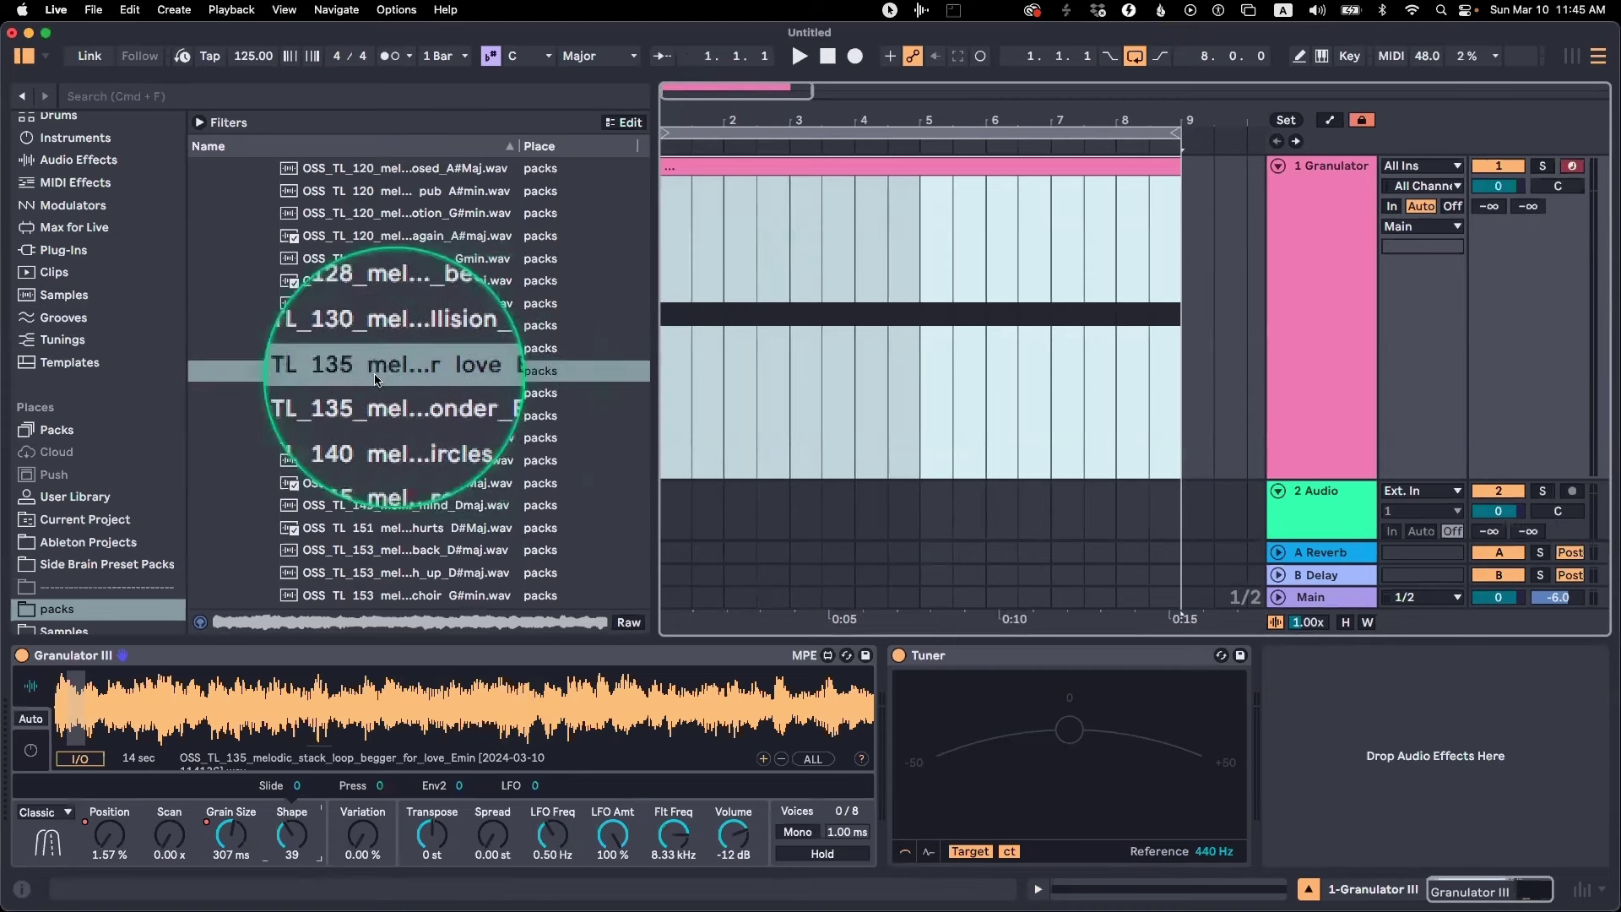
Preview the 135 BPM E minor source loop and play the granular pad to compare the two
{"action": "left_click", "coordinate": [461, 382]}
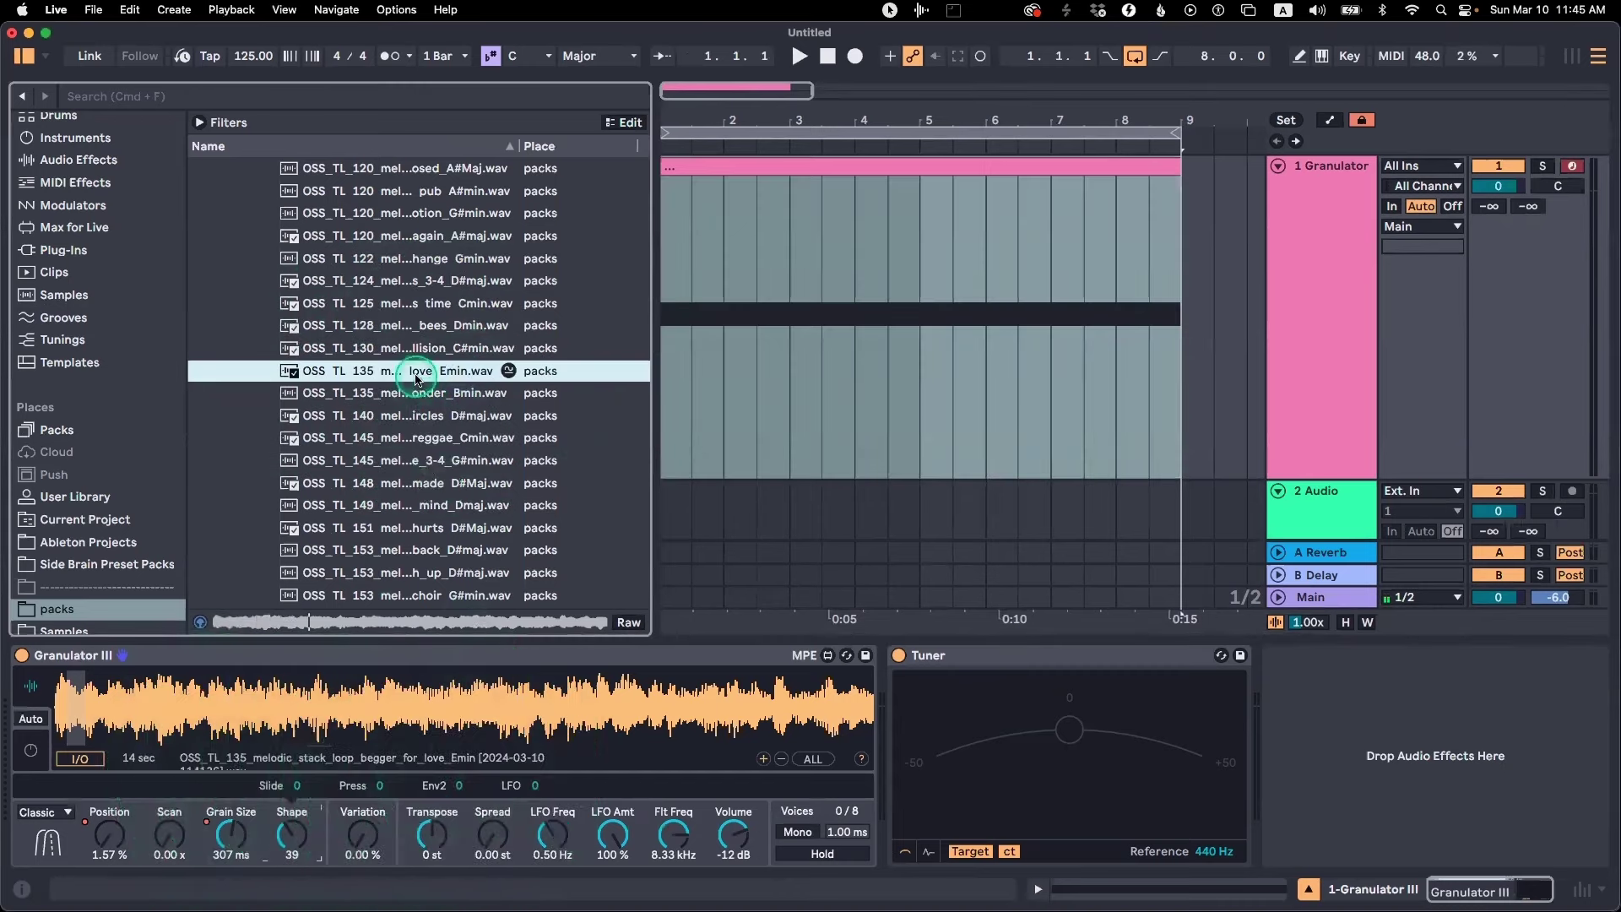
{"action": "scroll", "coordinate": [414, 377], "scroll_direction": "down", "scroll_amount": 1}
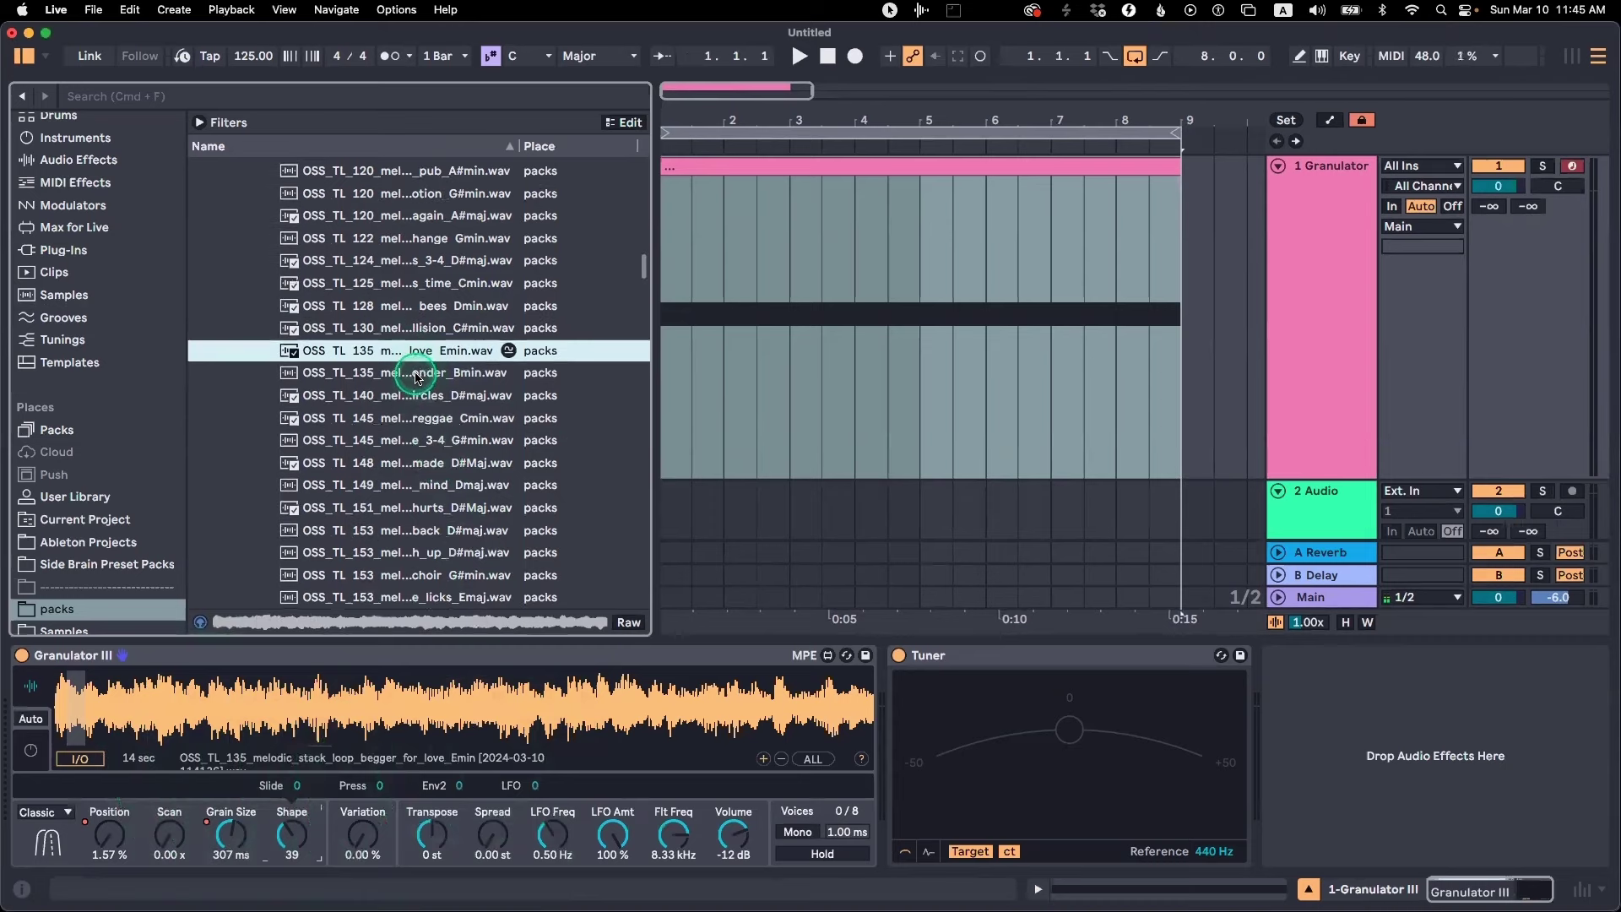
{"action": "double_click", "coordinate": [751, 165]}
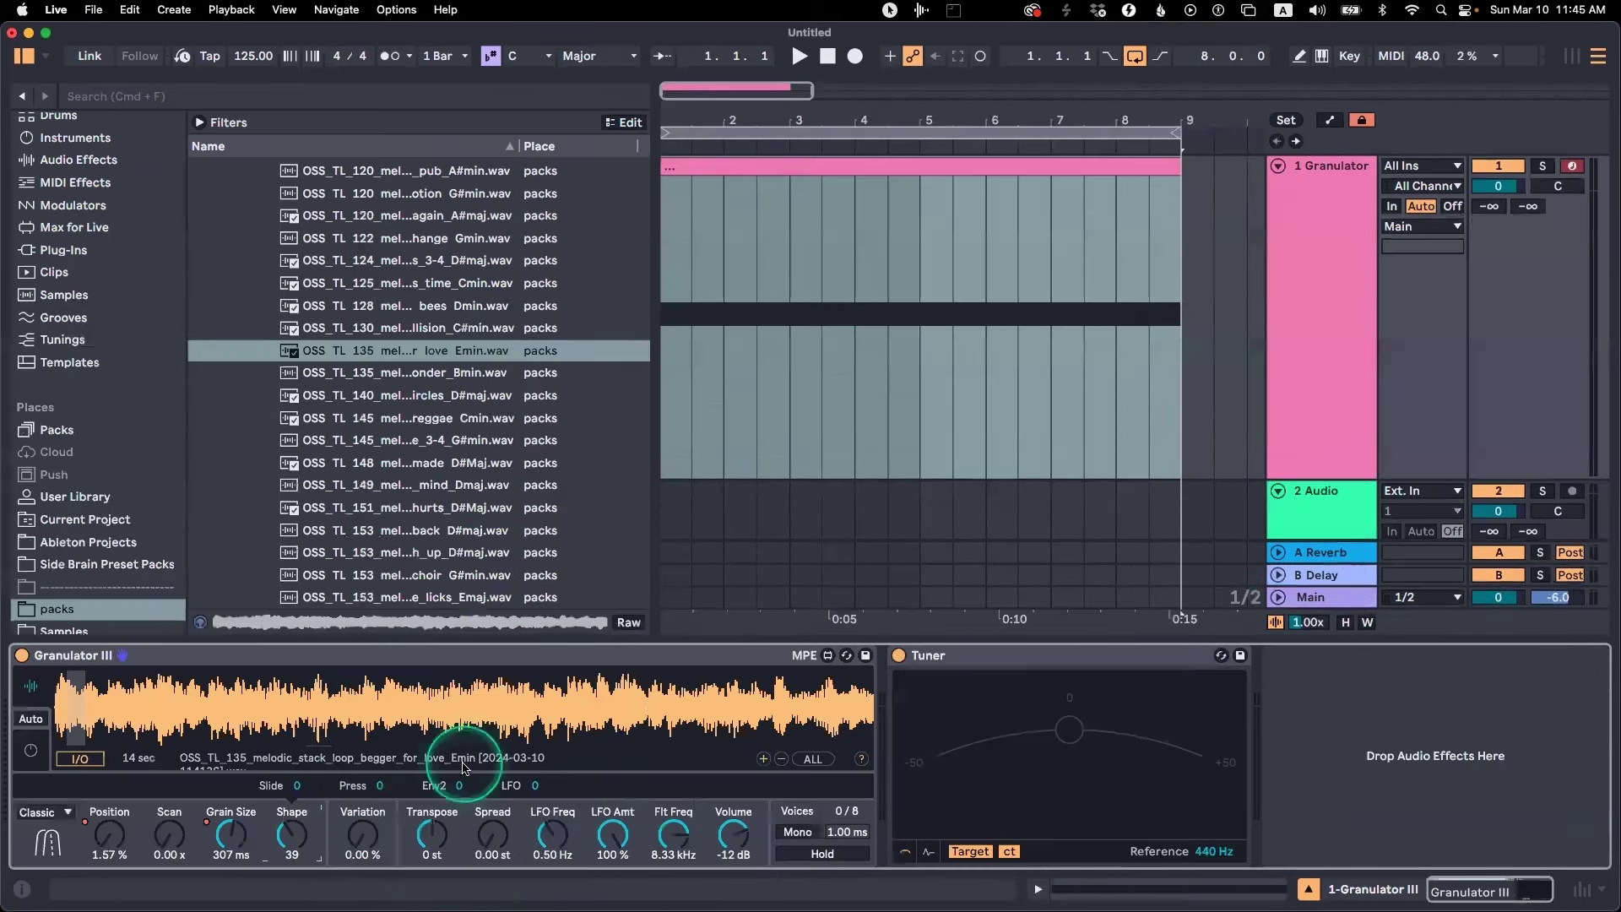
{"action": "key", "text": "space"}
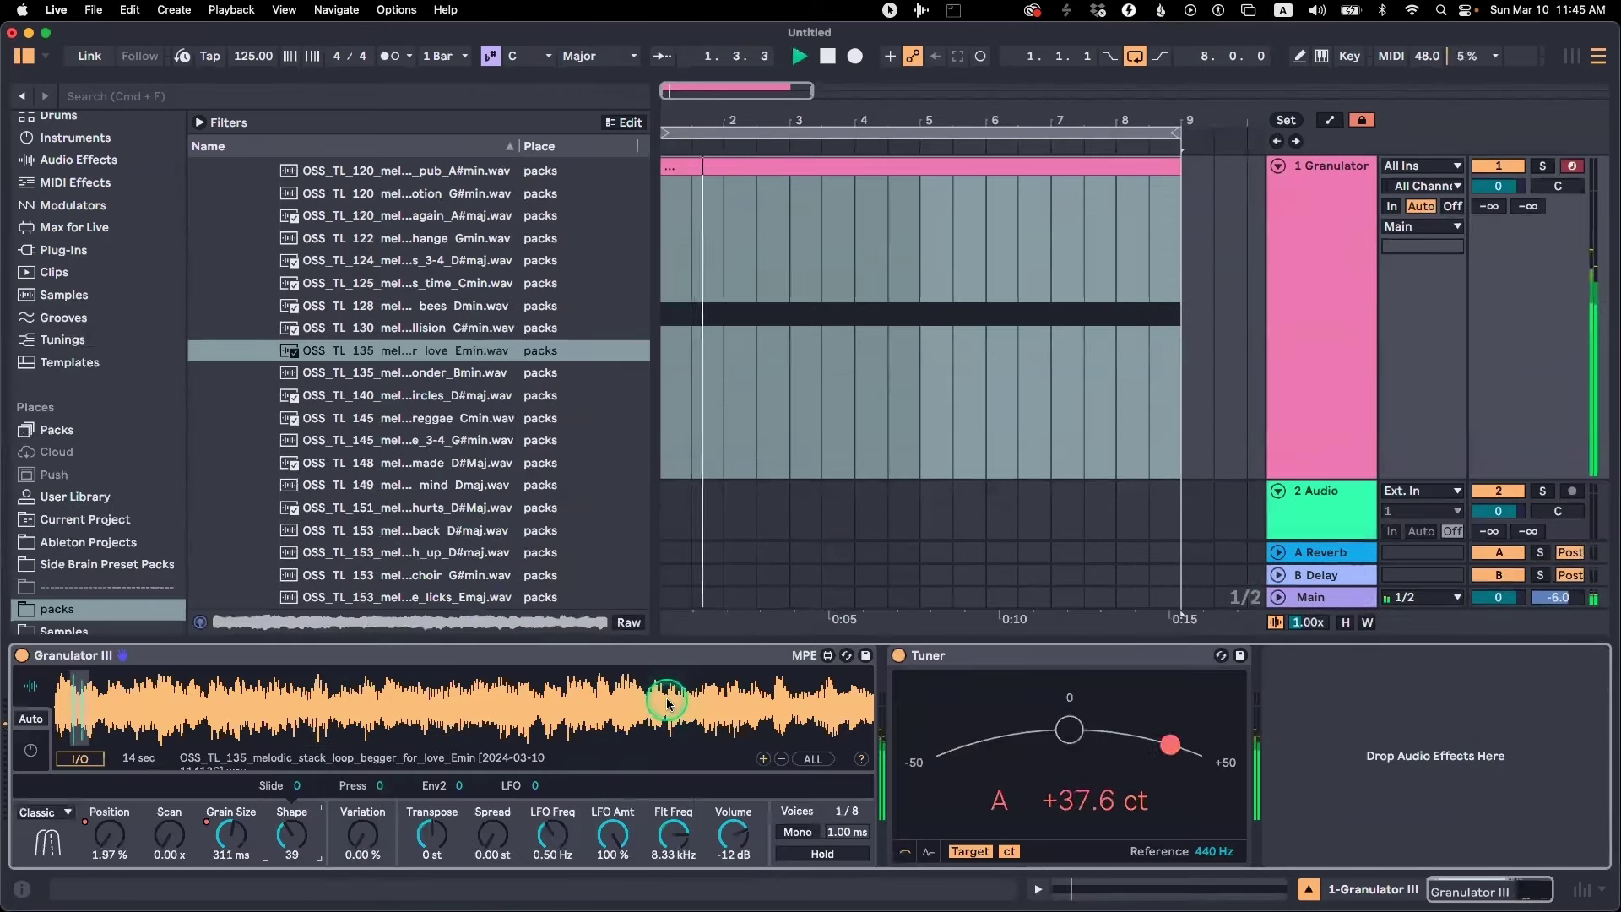
{"action": "left_click", "coordinate": [417, 350]}
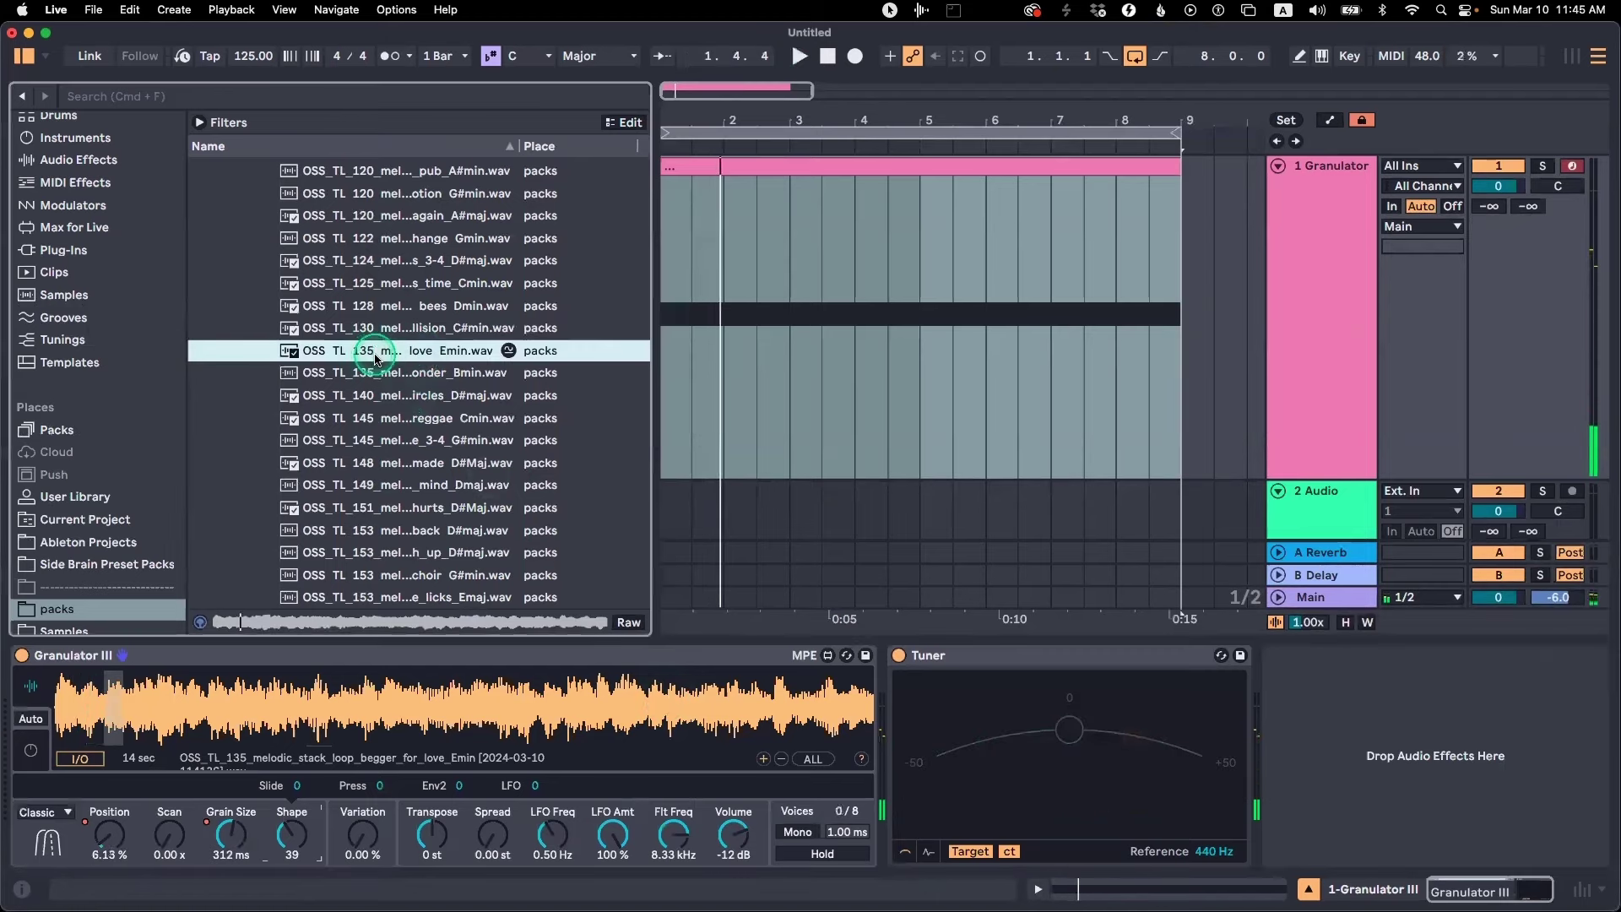
{"action": "left_click", "coordinate": [661, 304]}
{"action": "key", "text": "space"}
Transpose the Granulator clip's long note up three semitones to D#3 and play the result
{"action": "double_click", "coordinate": [729, 163]}
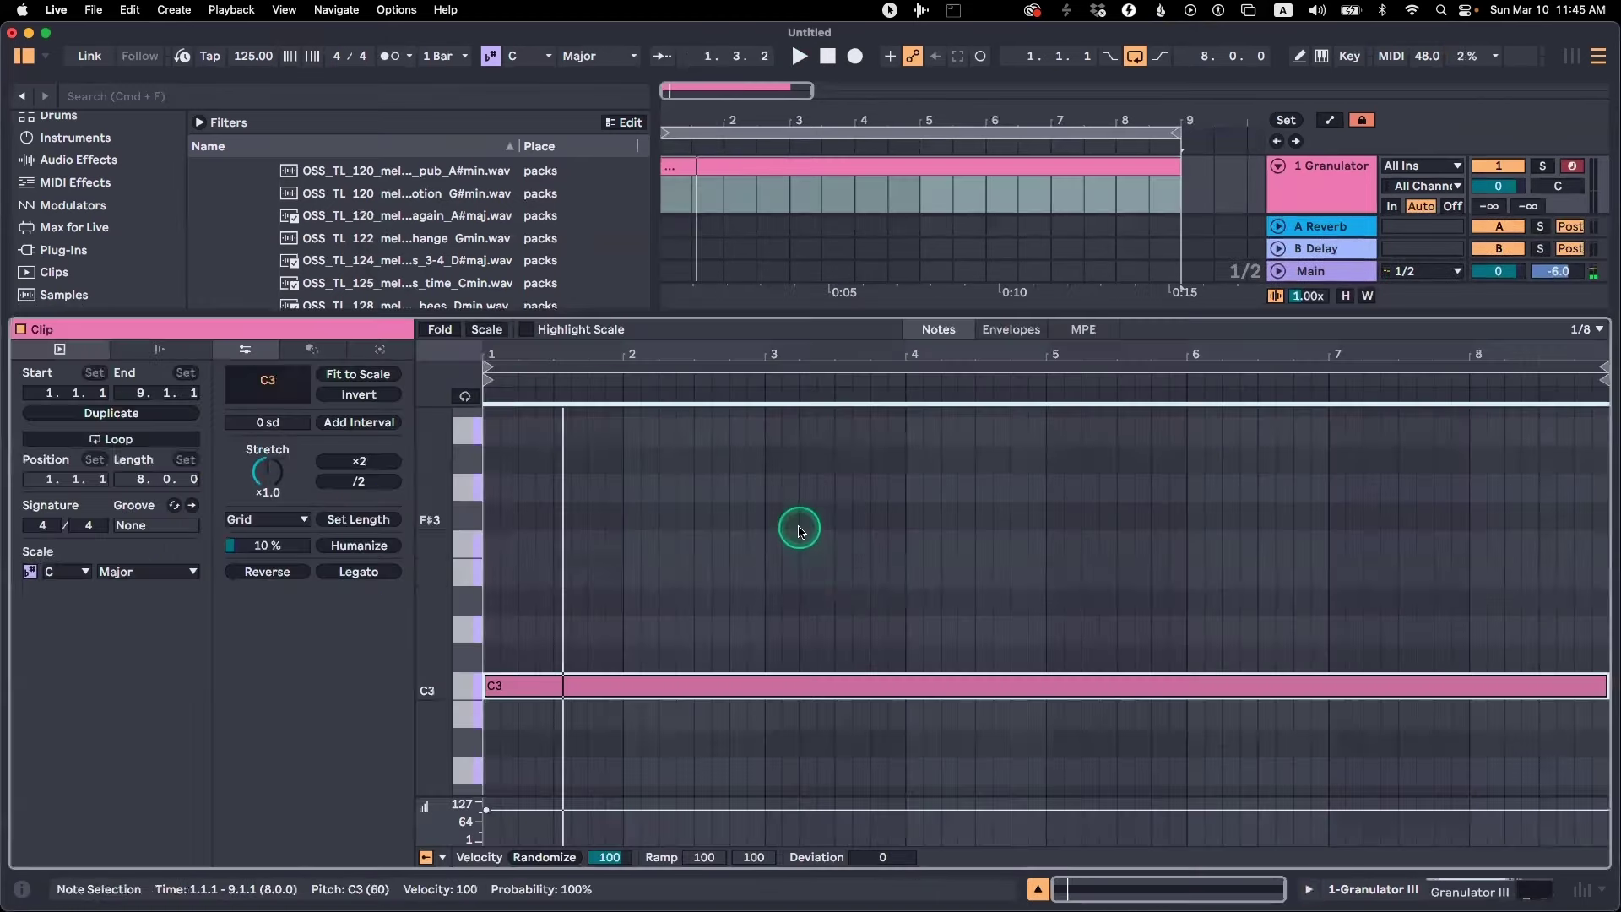
{"action": "left_click_drag", "start_coordinate": [815, 629], "coordinate": [877, 716]}
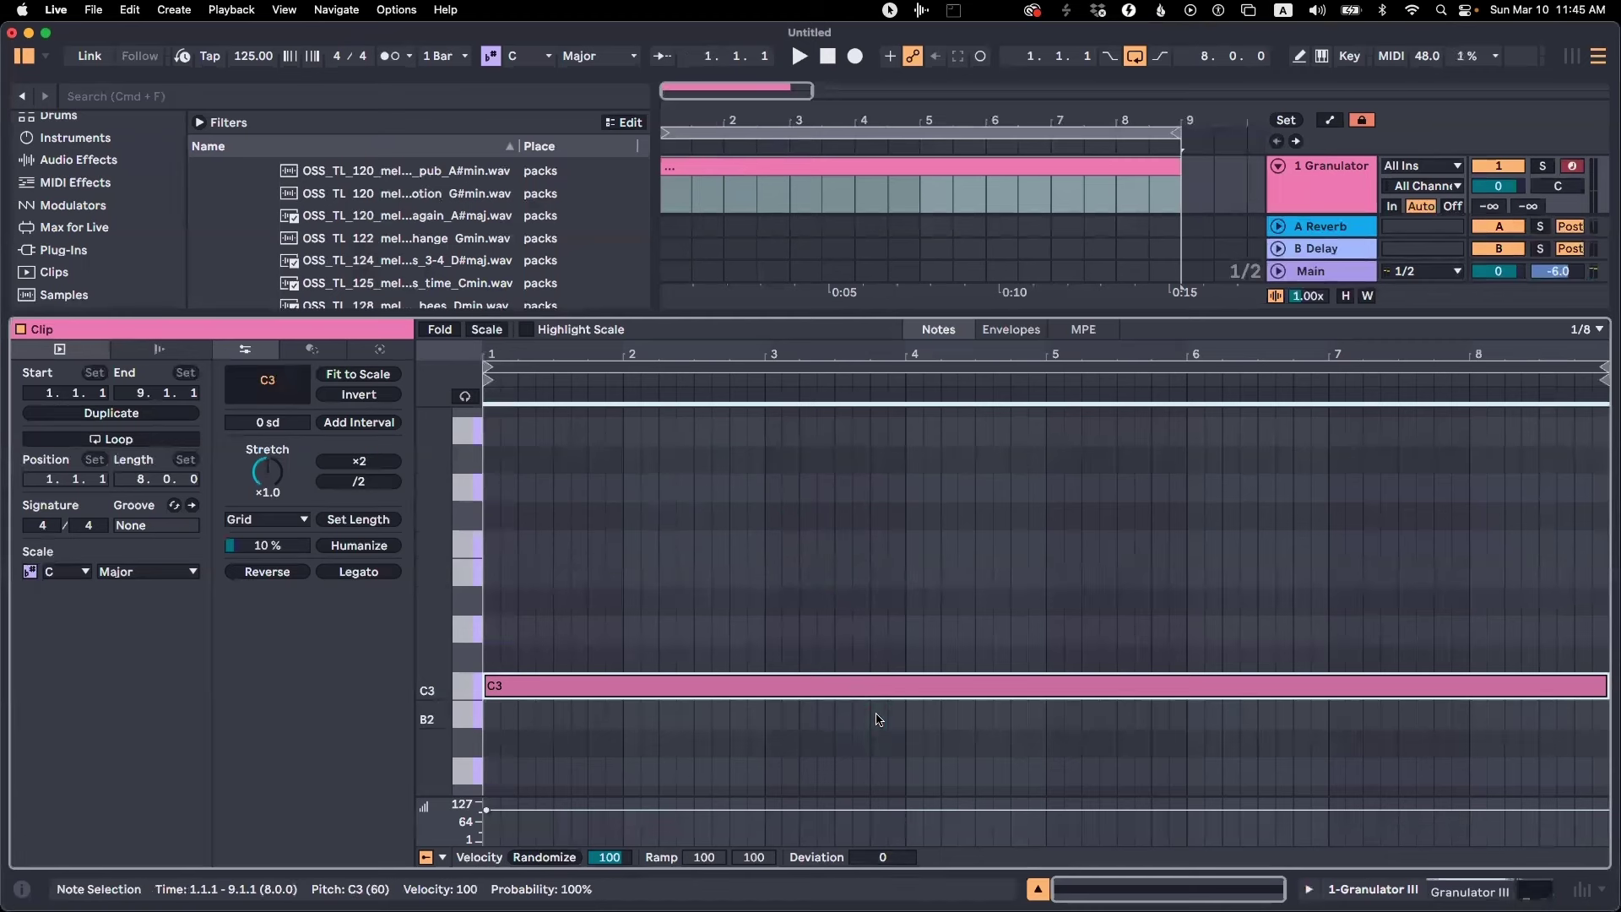
{"action": "key", "text": "Up"}
{"action": "key", "text": "Up"}
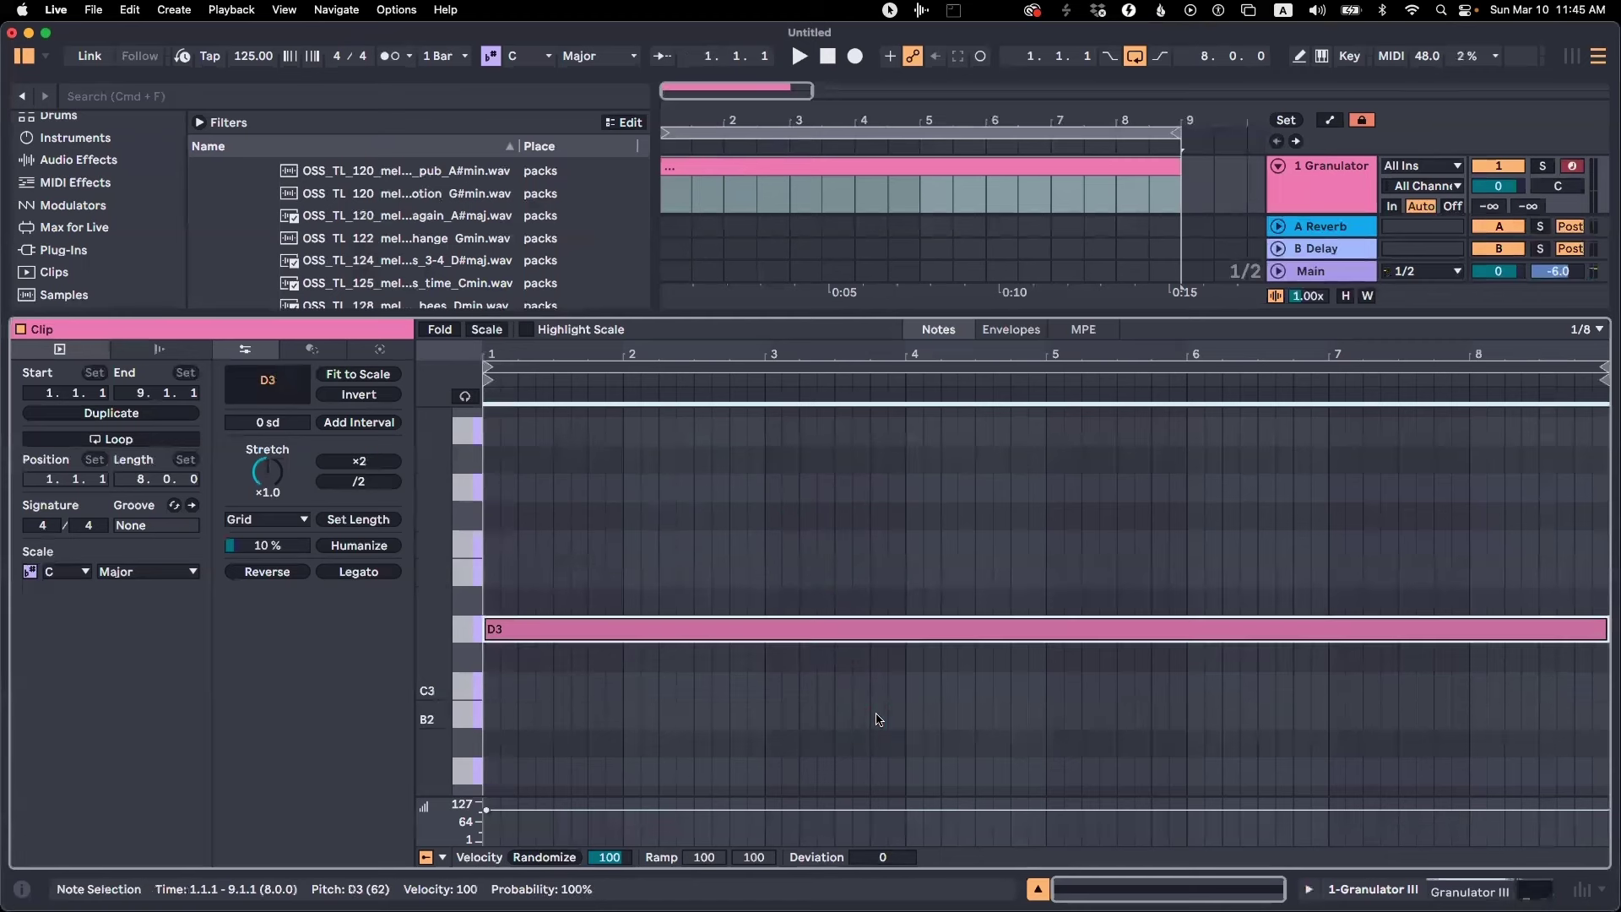
{"action": "key", "text": "Up"}
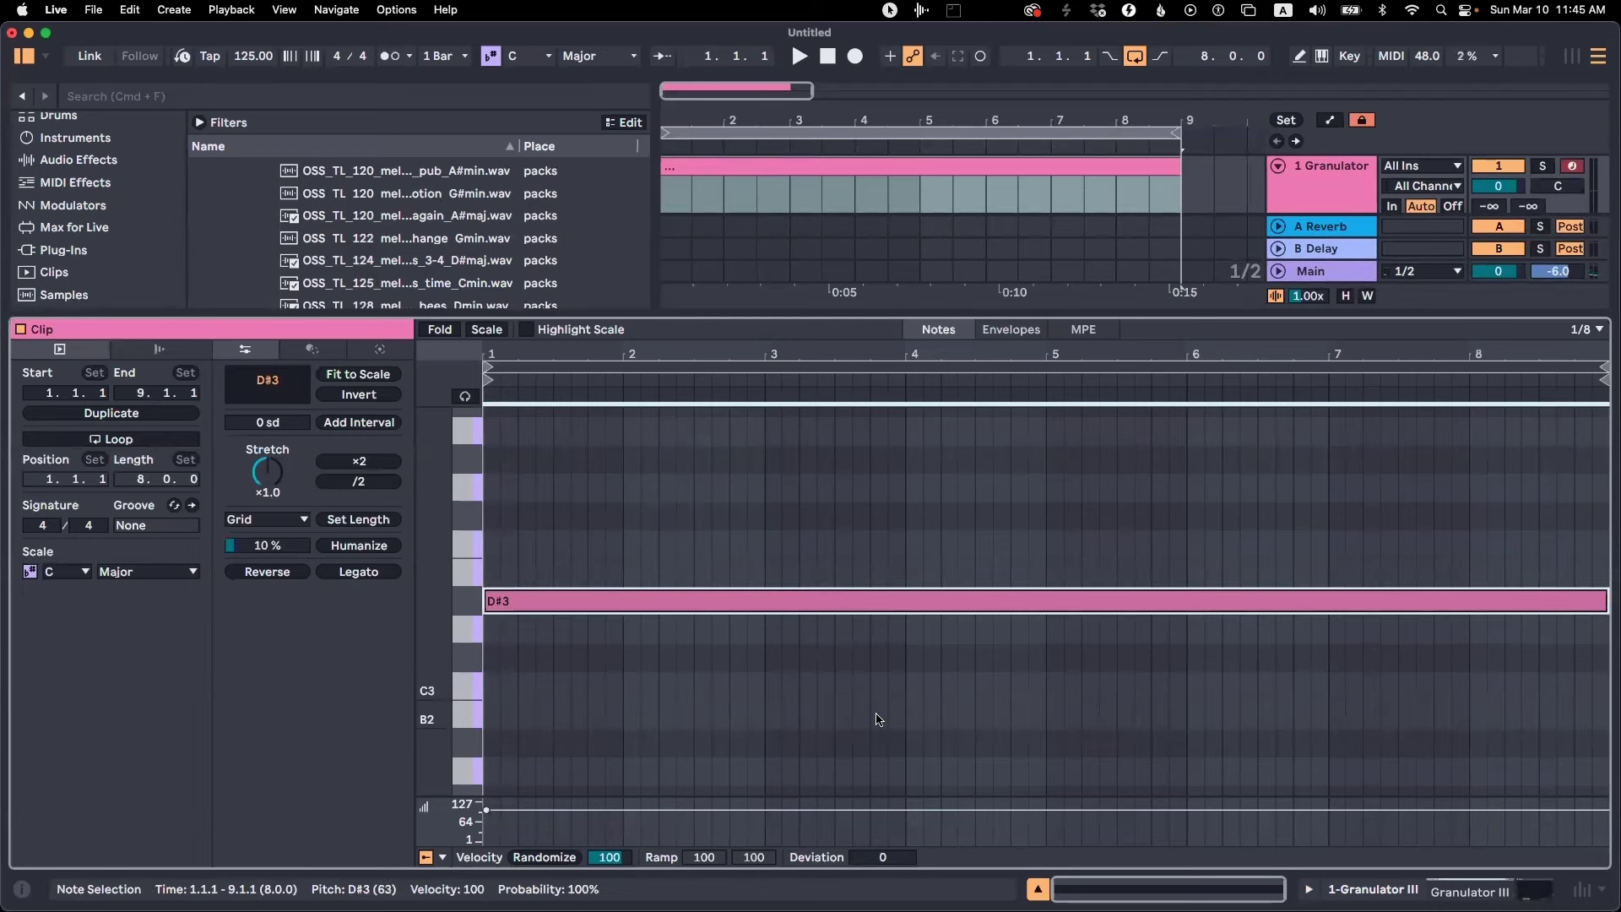
{"action": "key", "text": "space"}
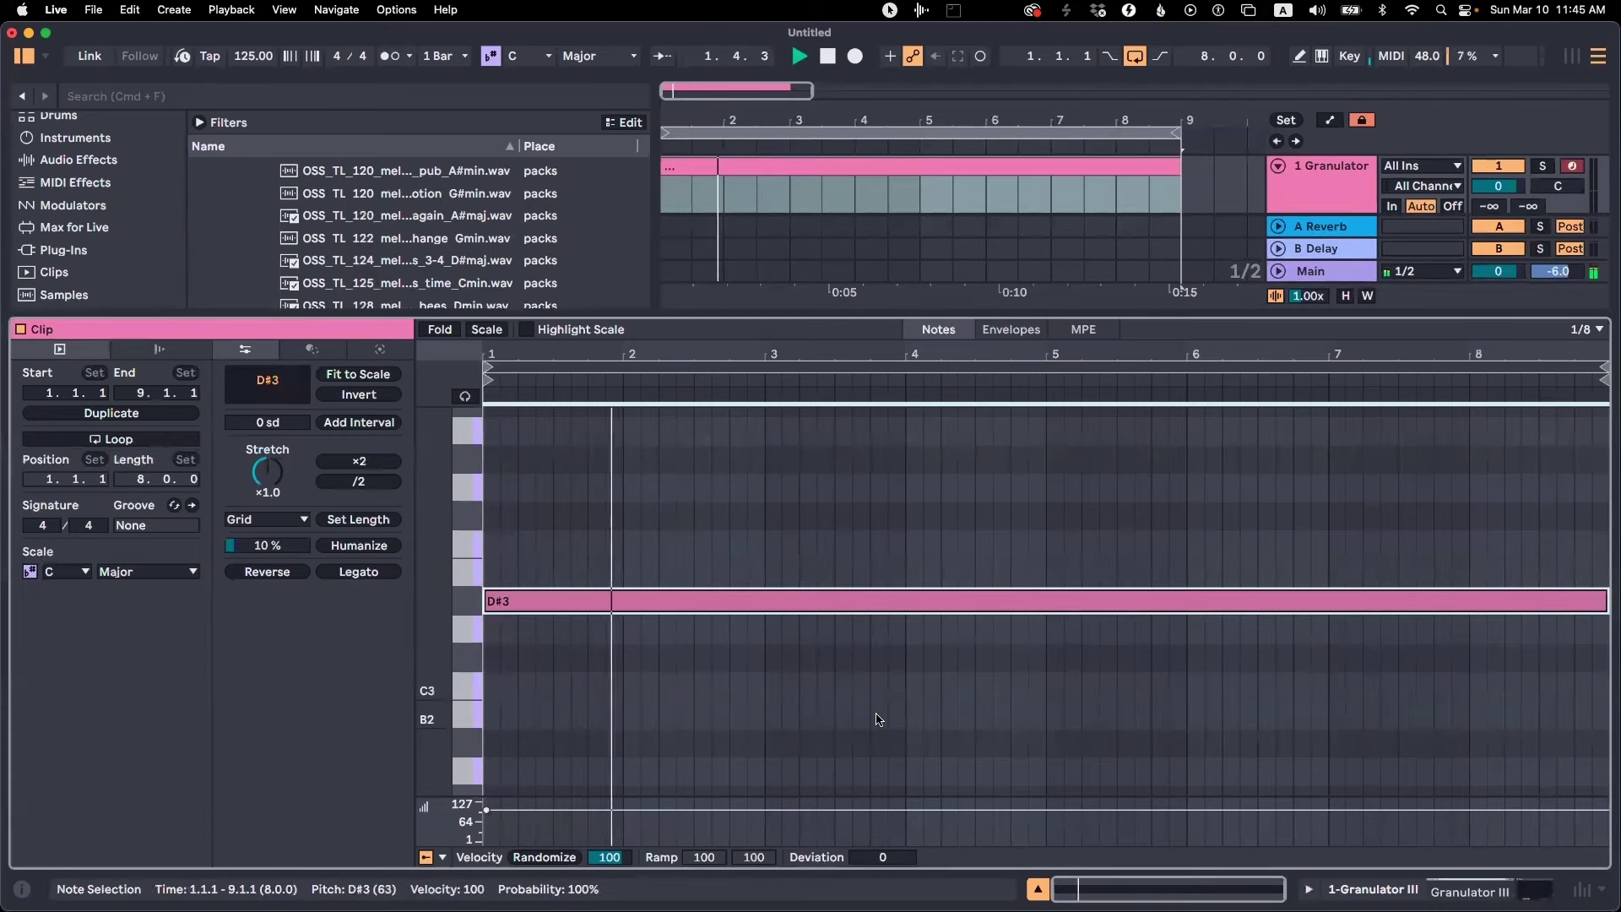
{"action": "key", "text": "shift+Tab"}
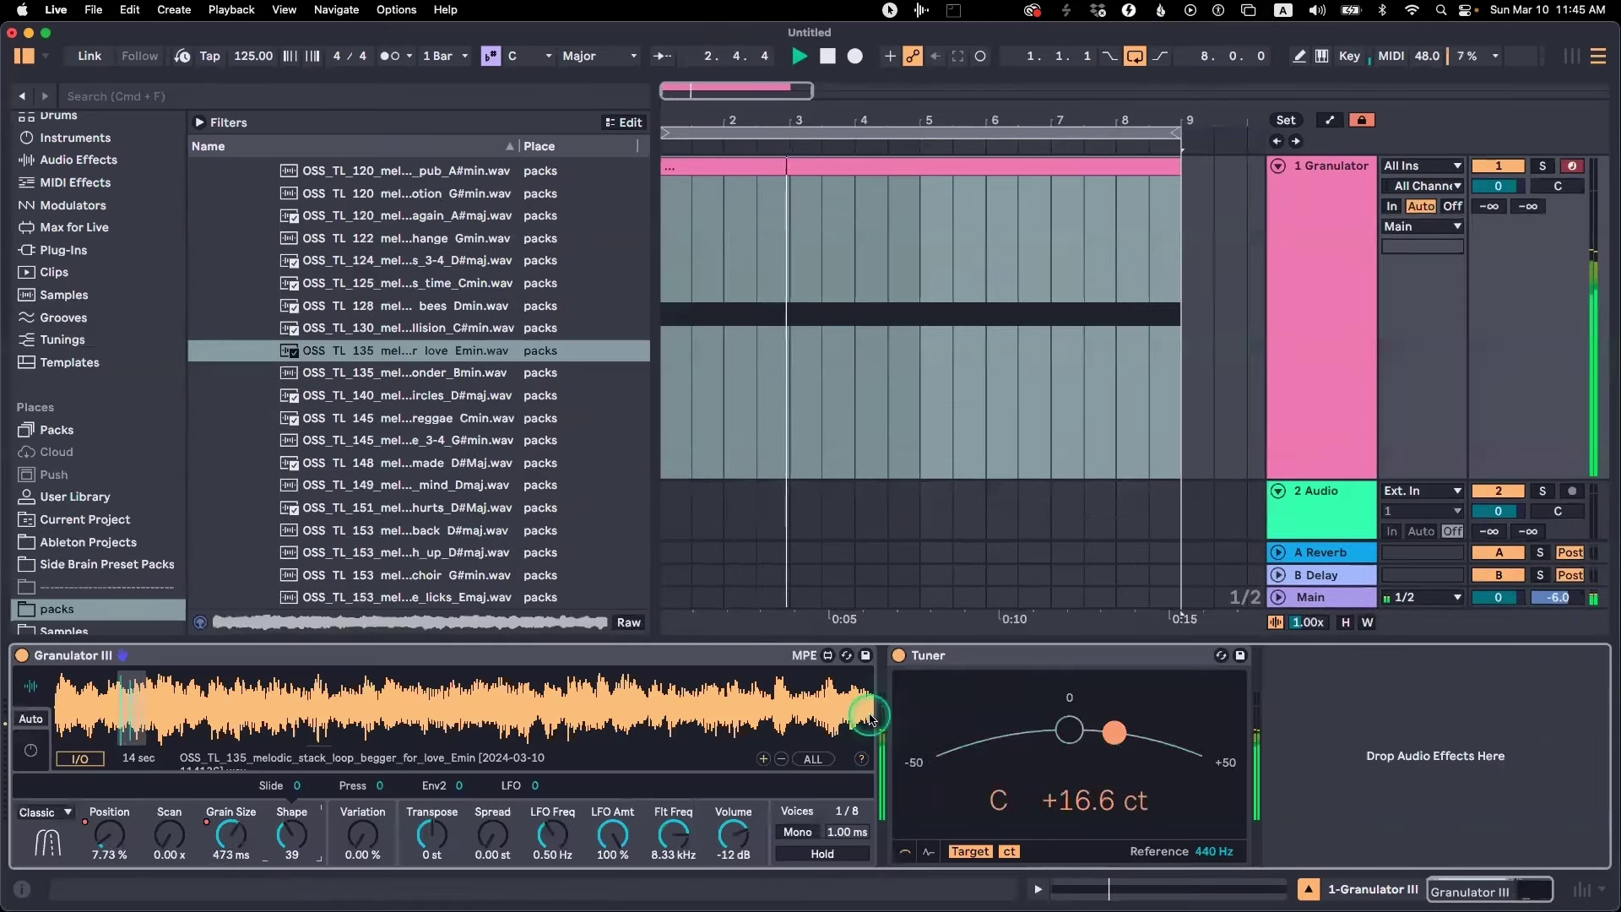
{"action": "key", "text": "space"}
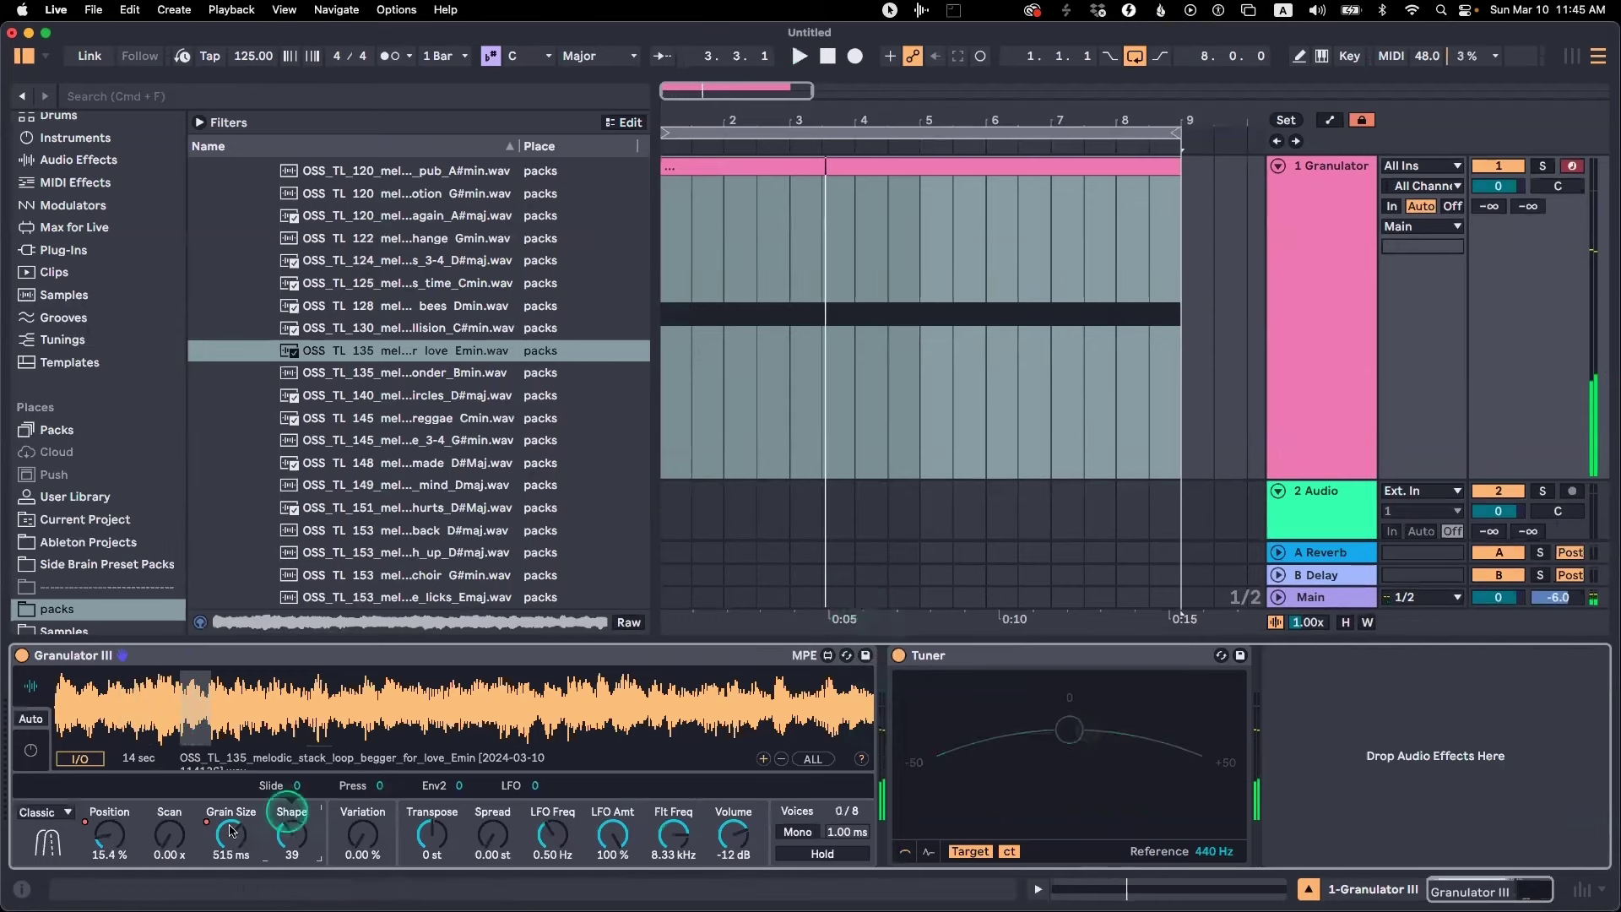
Show Granulator III's Position automation in the arrangement
{"action": "left_click", "coordinate": [108, 833]}
{"action": "right_click", "coordinate": [75, 857]}
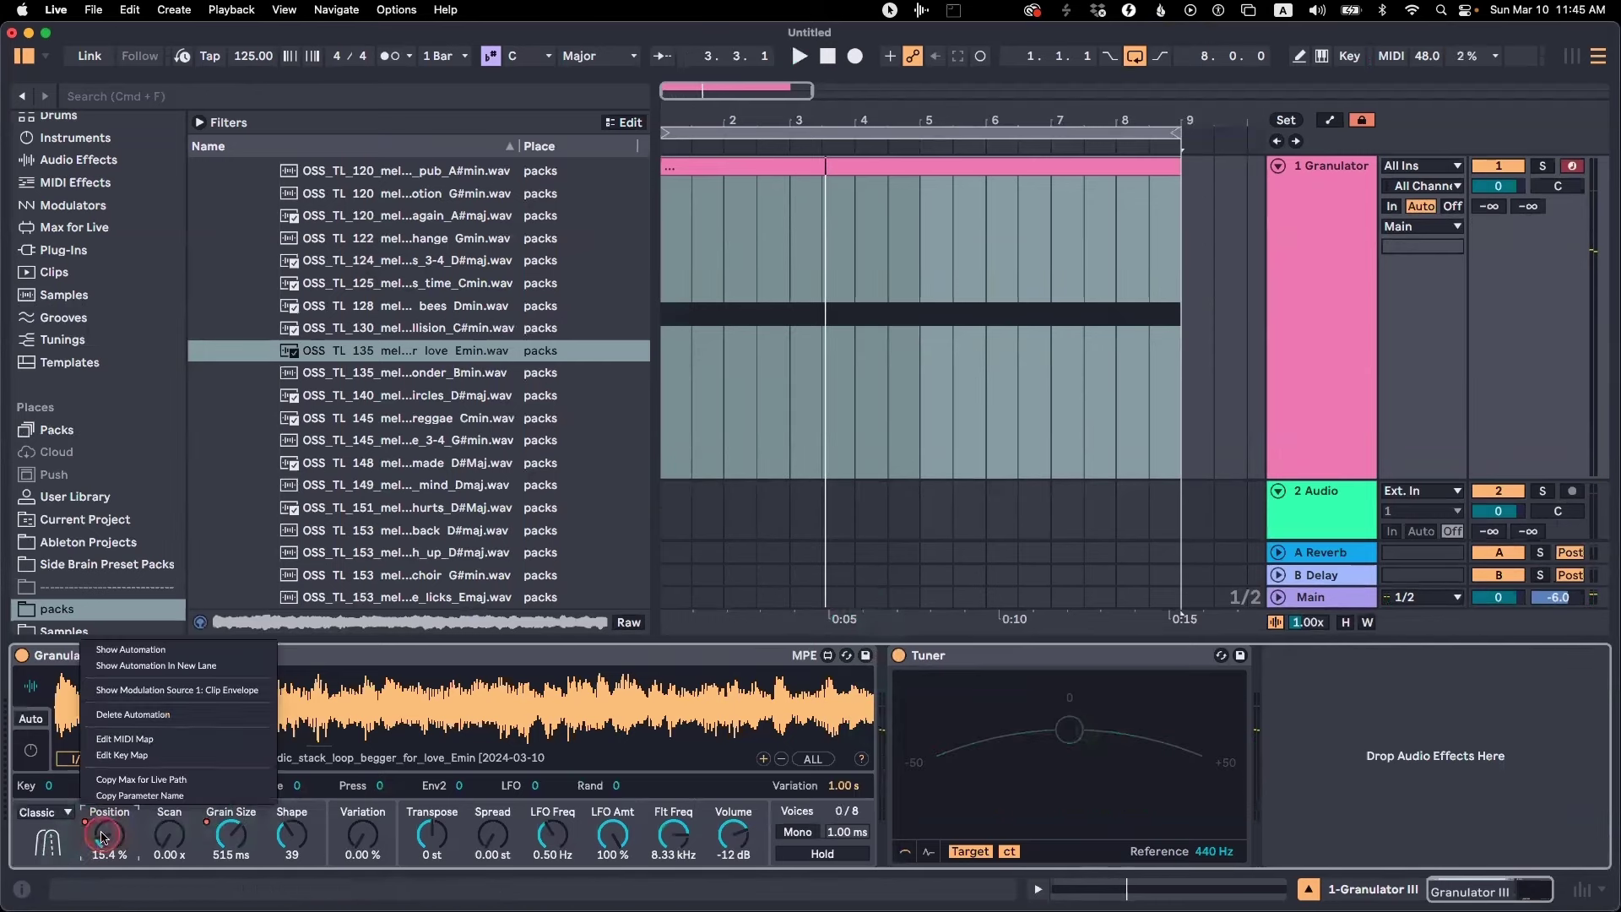
{"action": "left_click", "coordinate": [174, 642]}
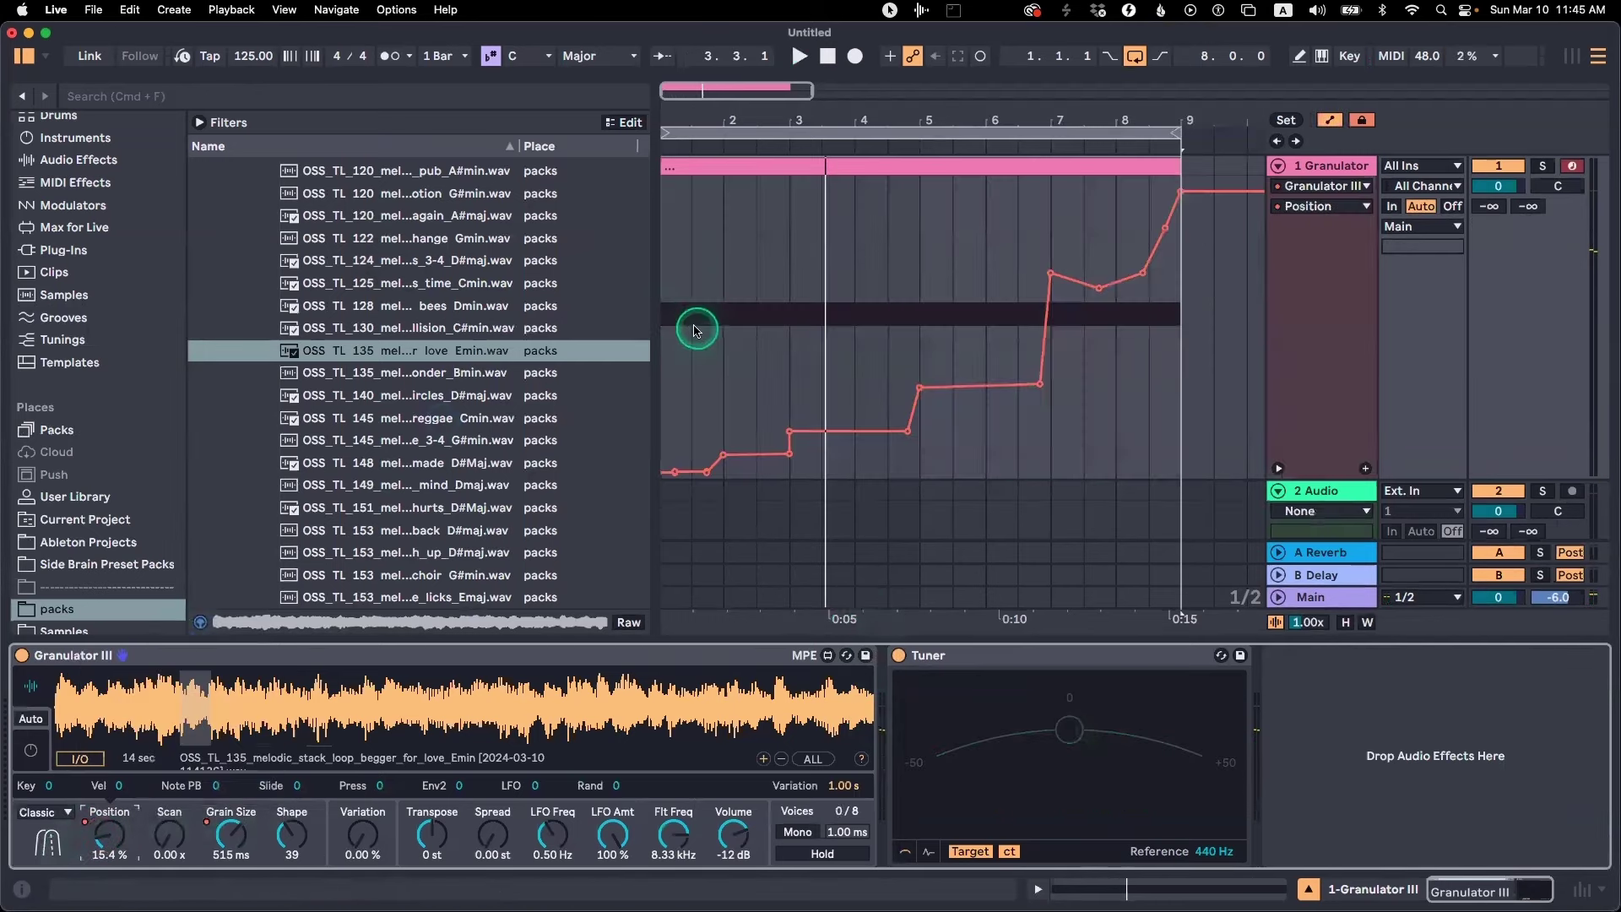
{"action": "scroll", "coordinate": [699, 318], "scroll_direction": "left", "scroll_amount": 1}
Raise the first bar's Position automation to a high flat level and play the new opening
{"action": "key", "text": "b"}
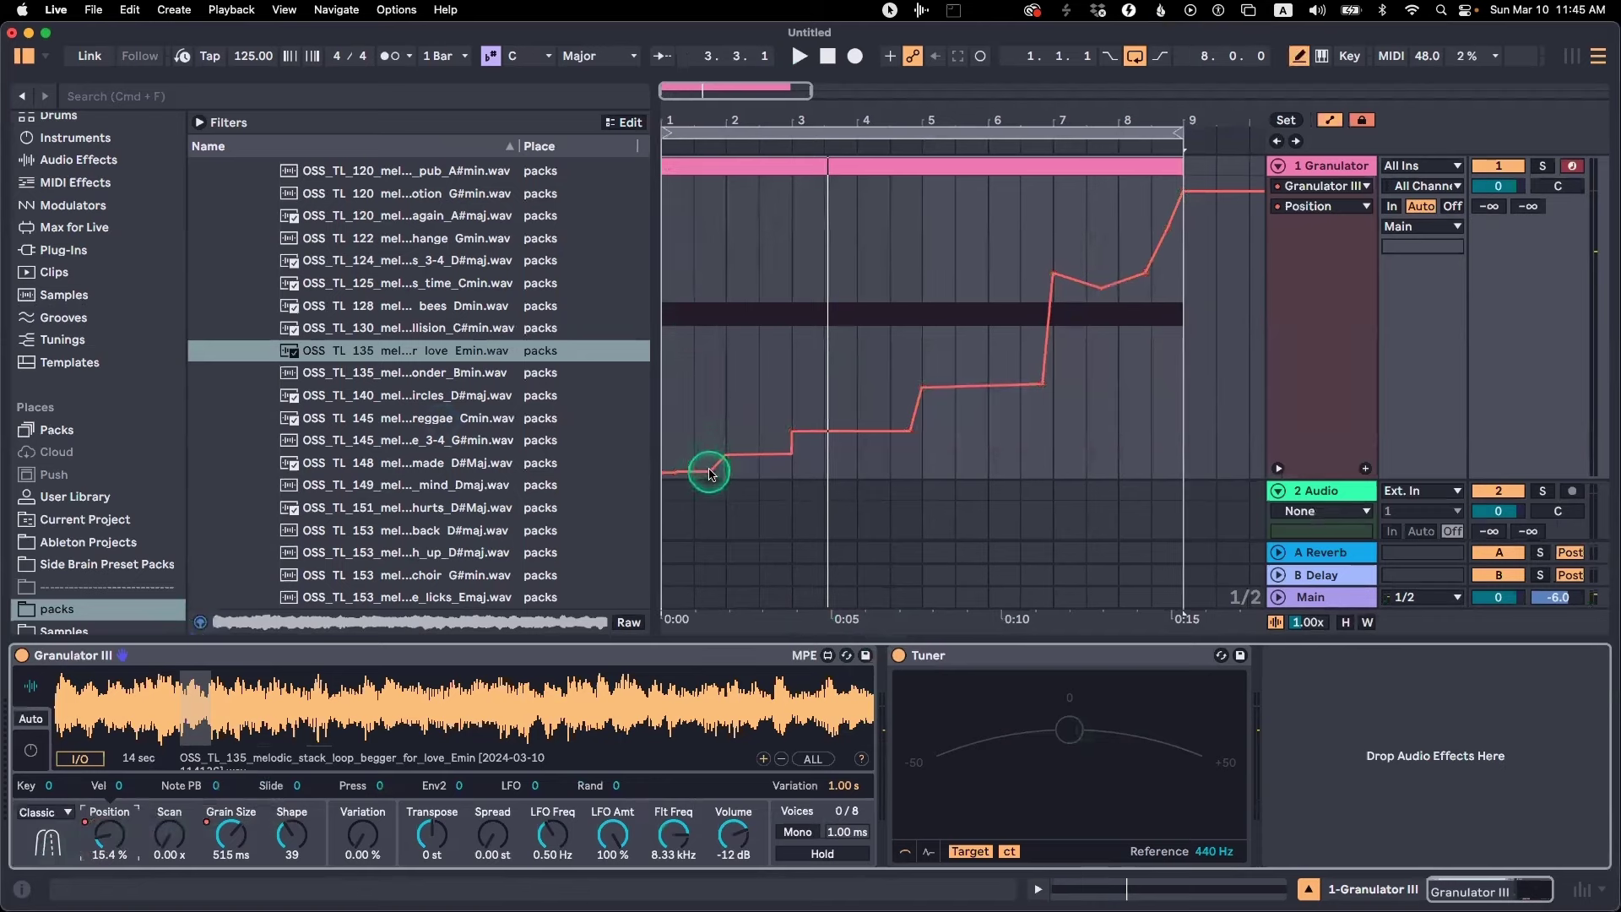
{"action": "key", "text": "b"}
{"action": "left_click", "coordinate": [721, 307]}
{"action": "key", "text": "b"}
{"action": "left_click_drag", "start_coordinate": [705, 236], "coordinate": [677, 233]}
{"action": "key", "text": "space"}
{"action": "key", "text": "space"}
{"action": "left_click", "coordinate": [680, 169]}
{"action": "key", "text": "space"}
{"action": "scroll", "coordinate": [678, 170], "scroll_direction": "right", "scroll_amount": 1}
{"action": "key", "text": "b"}
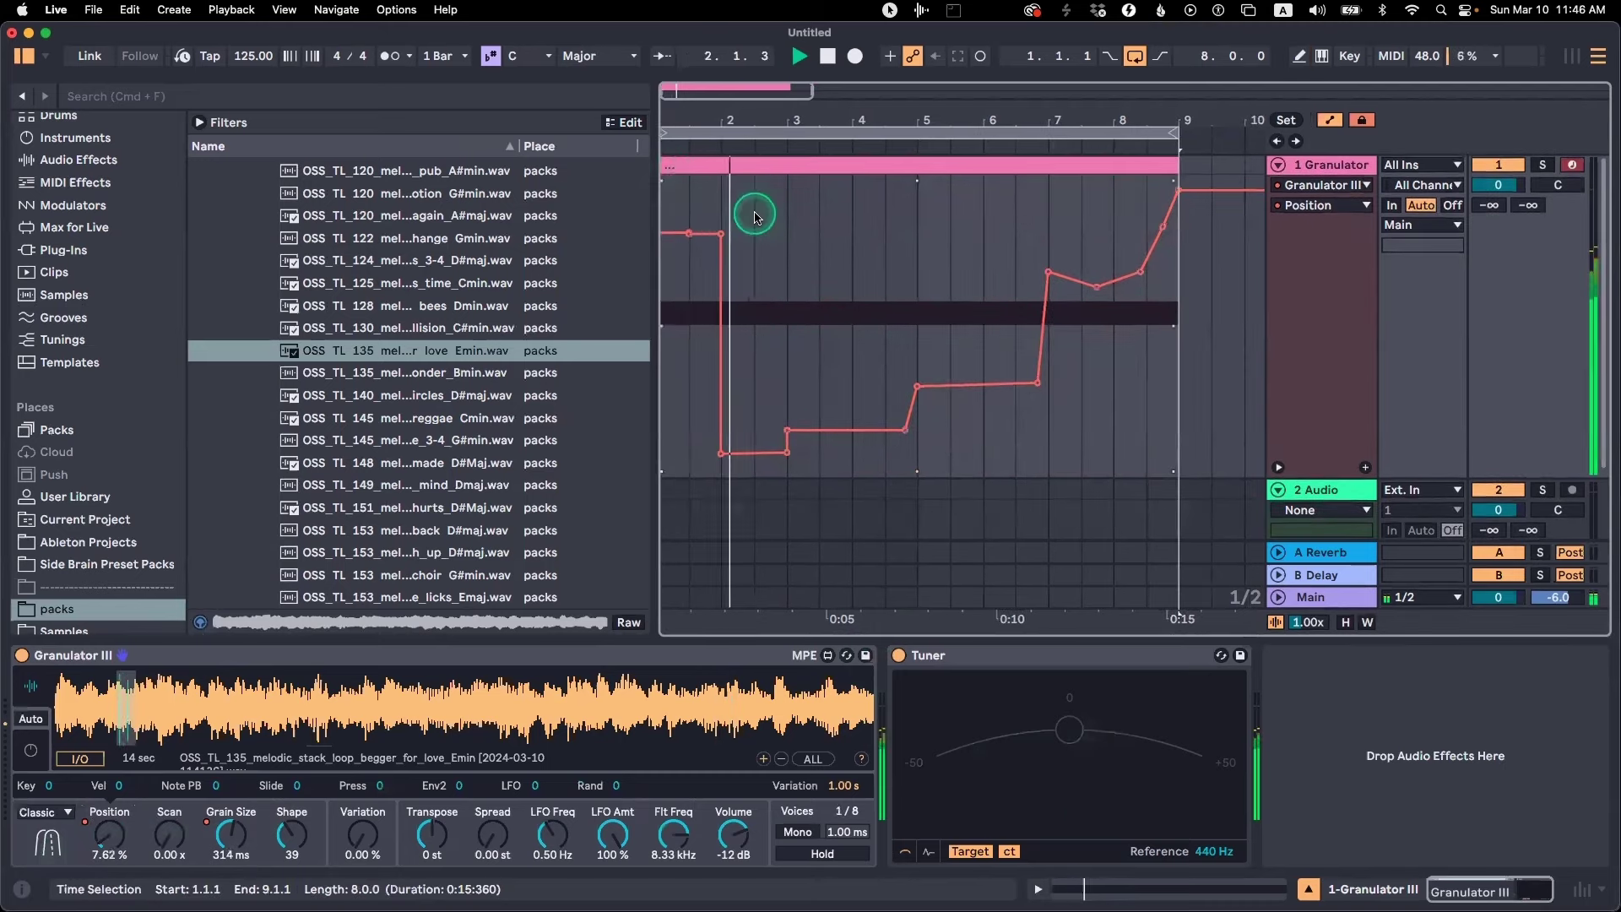
Raise the second bar's Position to about 56%, play it, and lower the flat segment across bars 3 and 4
{"action": "key", "text": "space"}
{"action": "mouse_move", "coordinate": [723, 452]}
{"action": "left_mouse_down"}
{"action": "mouse_move", "coordinate": [724, 258]}
{"action": "mouse_move", "coordinate": [763, 256]}
{"action": "mouse_move", "coordinate": [754, 309]}
{"action": "mouse_move", "coordinate": [755, 266]}
{"action": "left_mouse_up"}
{"action": "key", "text": "b"}
{"action": "key", "text": "b"}
{"action": "key", "text": "space"}
{"action": "left_click", "coordinate": [754, 256]}
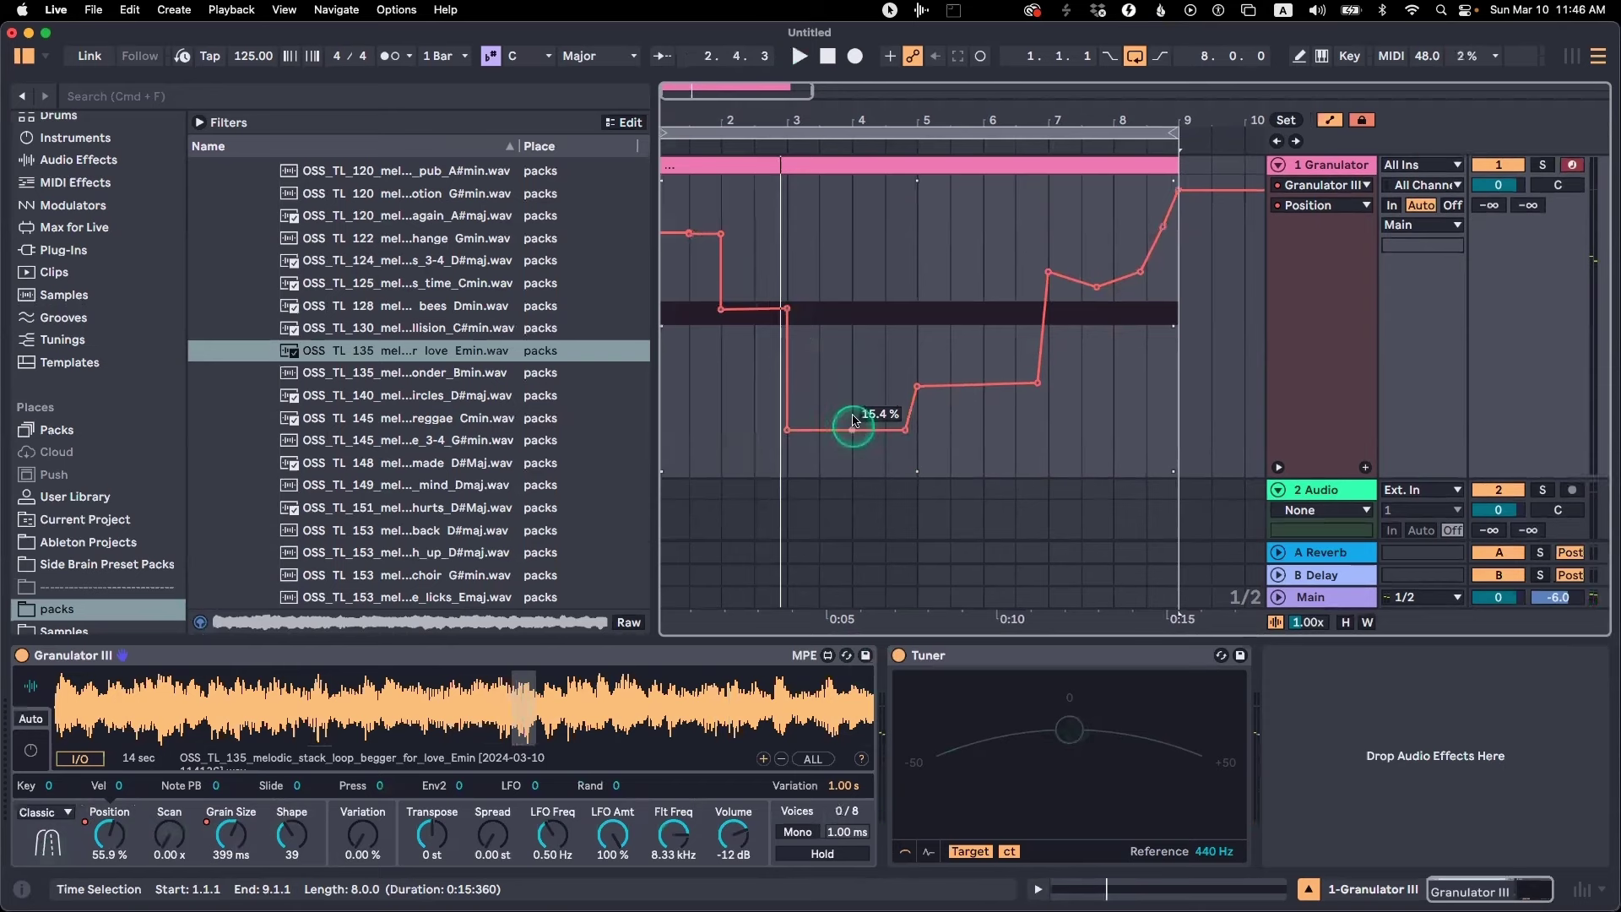
{"action": "mouse_move", "coordinate": [853, 420]}
{"action": "left_mouse_down"}
{"action": "mouse_move", "coordinate": [854, 405]}
{"action": "mouse_move", "coordinate": [858, 440]}
{"action": "left_mouse_up"}
{"action": "key", "text": "super+Tab"}
{"action": "key", "text": "super+Tab"}
{"action": "key", "text": "super+Tab"}
{"action": "key", "text": "super+Tab"}
{"action": "key", "text": "super+Tab"}
{"action": "key", "text": "super+Tab"}
{"action": "key", "text": "super+Tab"}
{"action": "key", "text": "super+Tab"}
{"action": "key", "text": "super+Tab"}
{"action": "key", "text": "super+Tab"}
{"action": "key", "text": "super+Tab"}
{"action": "key", "text": "super+Tab"}
{"action": "key", "text": "super+Tab"}
{"action": "key", "text": "super+Tab"}
{"action": "key", "text": "super+Tab"}
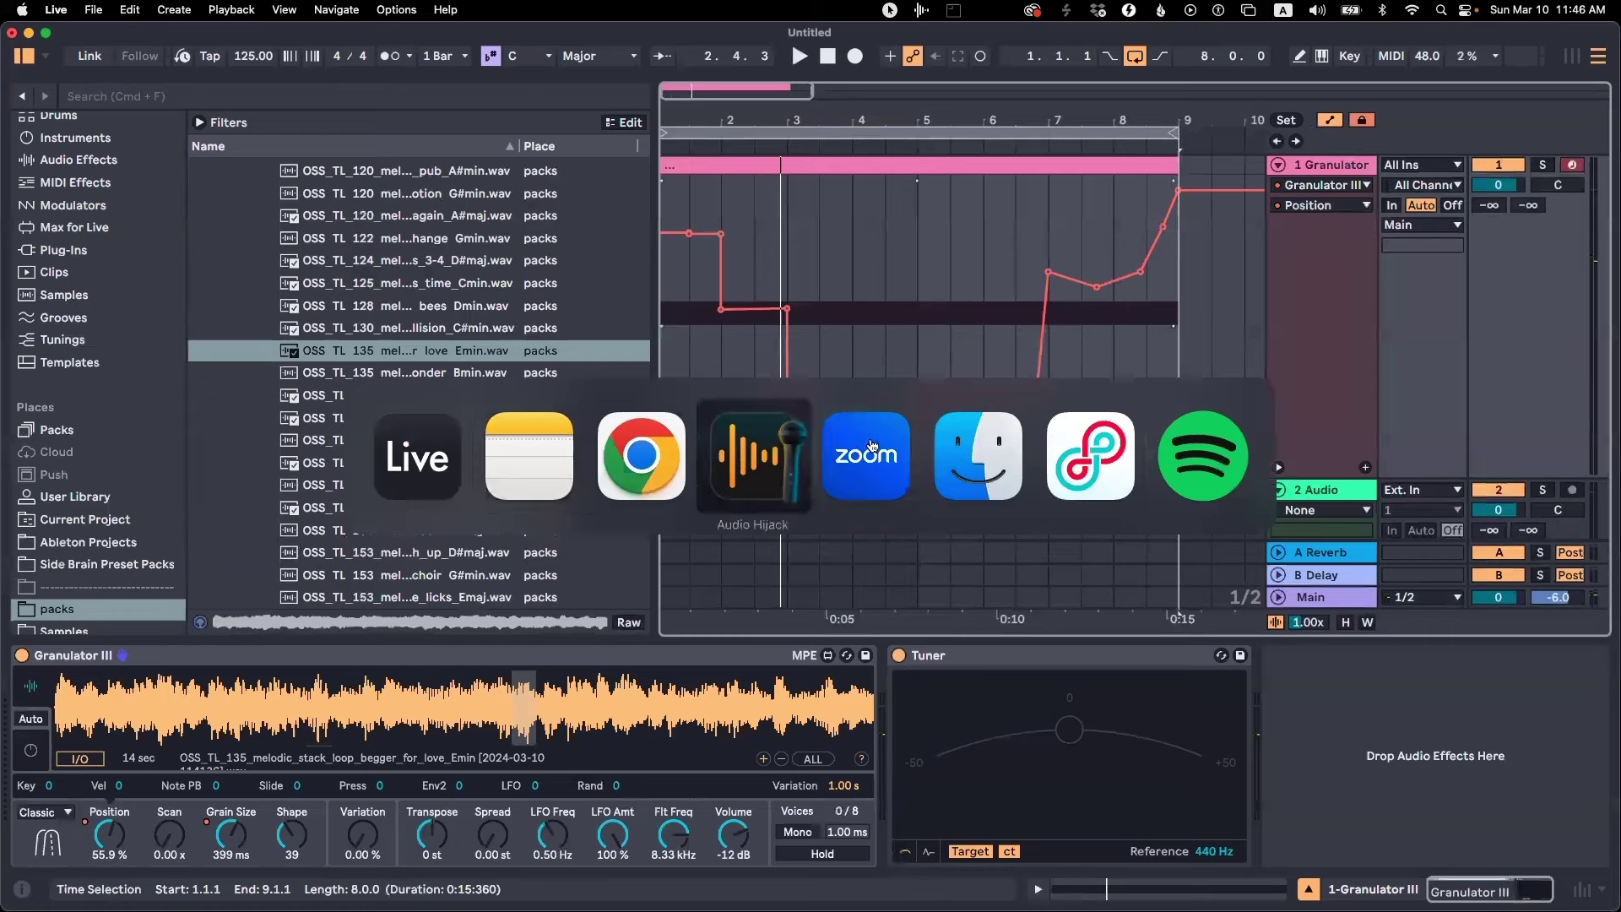
{"action": "key", "text": "super+Tab"}
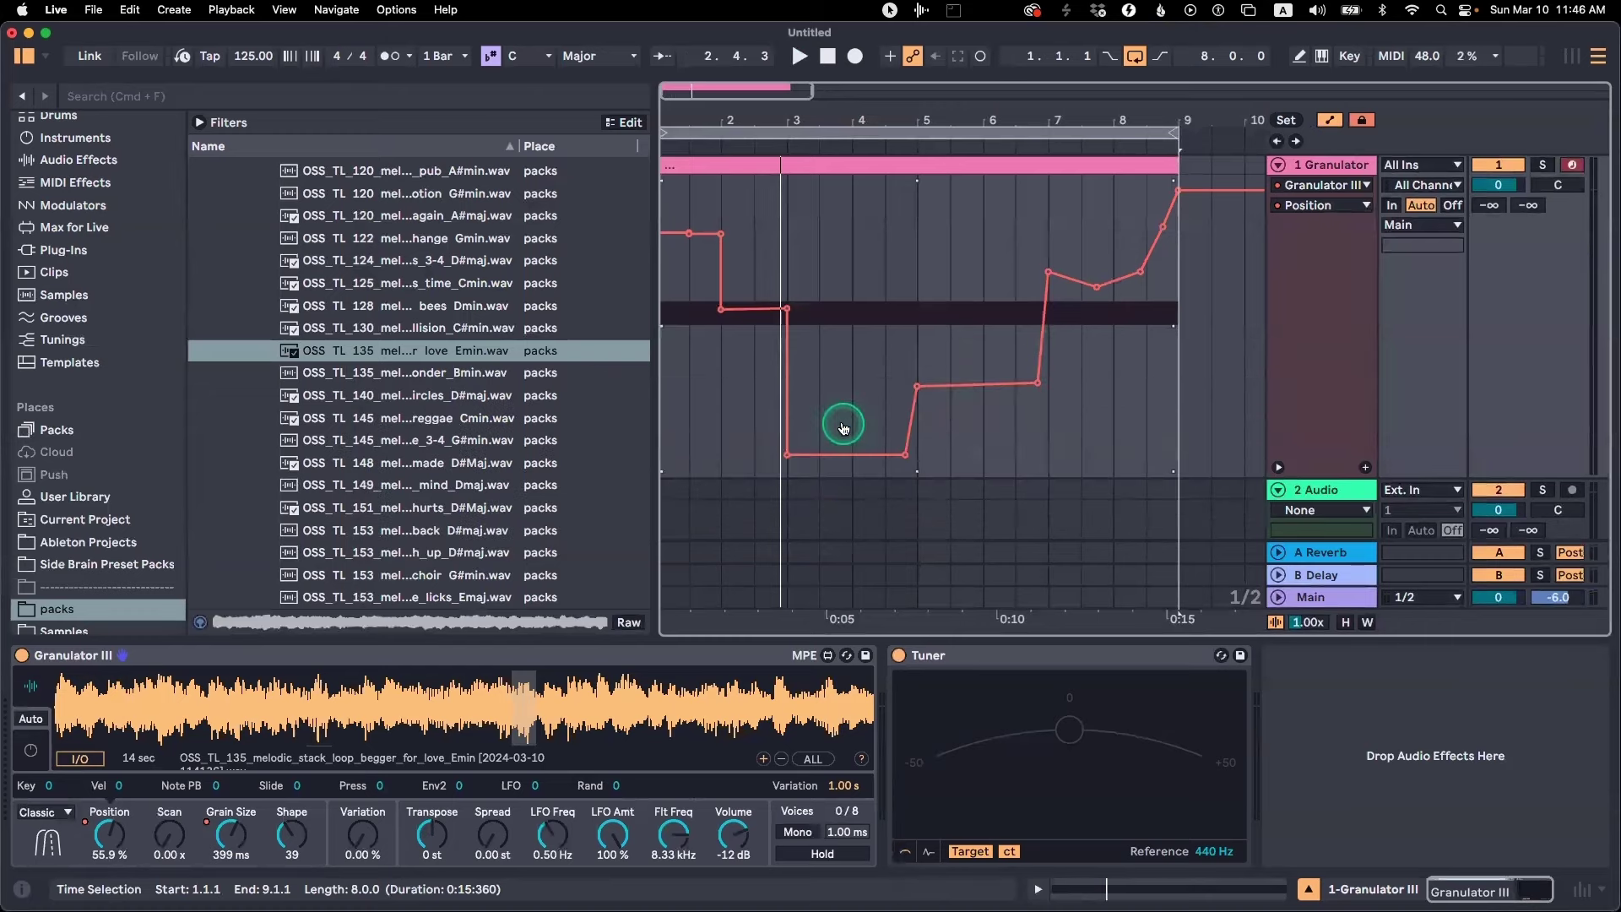
{"action": "key", "text": "super+Tab"}
{"action": "key", "text": "super+Tab"}
{"action": "key", "text": "super+Tab"}
{"action": "key", "text": "super+Tab"}
{"action": "key", "text": "super+Tab"}
{"action": "key", "text": "super+Tab"}
{"action": "key", "text": "super+Tab"}
{"action": "left_click", "coordinate": [792, 319]}
{"action": "key", "text": "super+Tab"}
Duplicate the eight-bar Granulator clip so the copy starts at bar 9, and try reshaping the Position automation there
{"action": "left_click_drag", "start_coordinate": [1023, 121], "coordinate": [925, 122]}
{"action": "left_click", "coordinate": [905, 166]}
{"action": "key", "text": "super+d"}
{"action": "left_click_drag", "start_coordinate": [789, 192], "coordinate": [829, 272]}
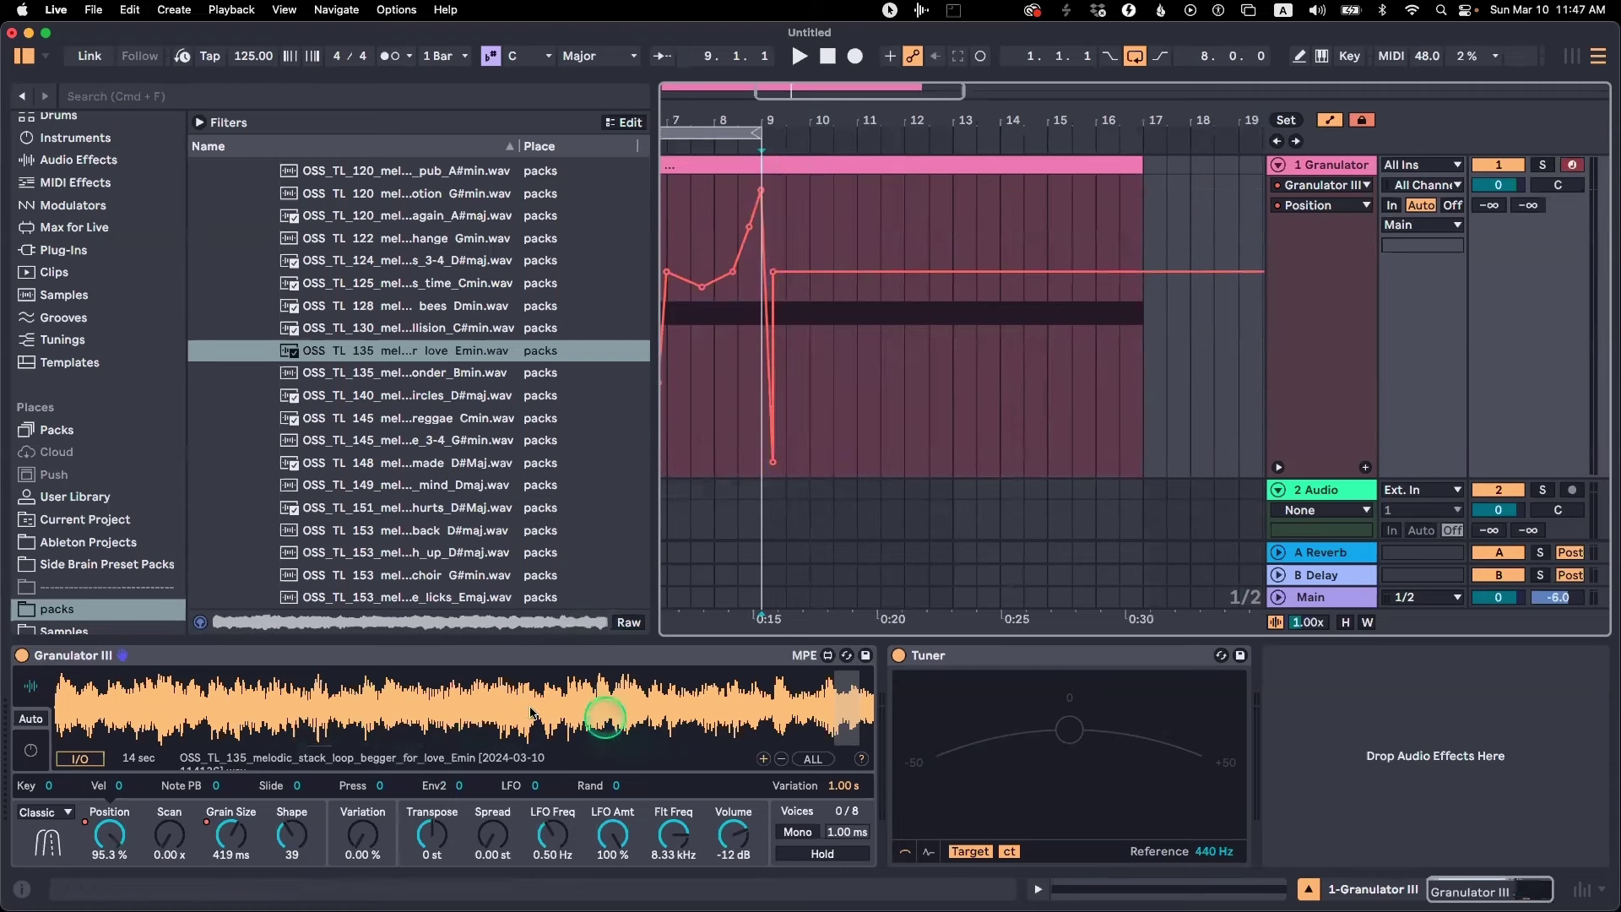
Delete the duplicated Granulator clip from bars 9 to 17 together with its automation
{"action": "left_click", "coordinate": [986, 165]}
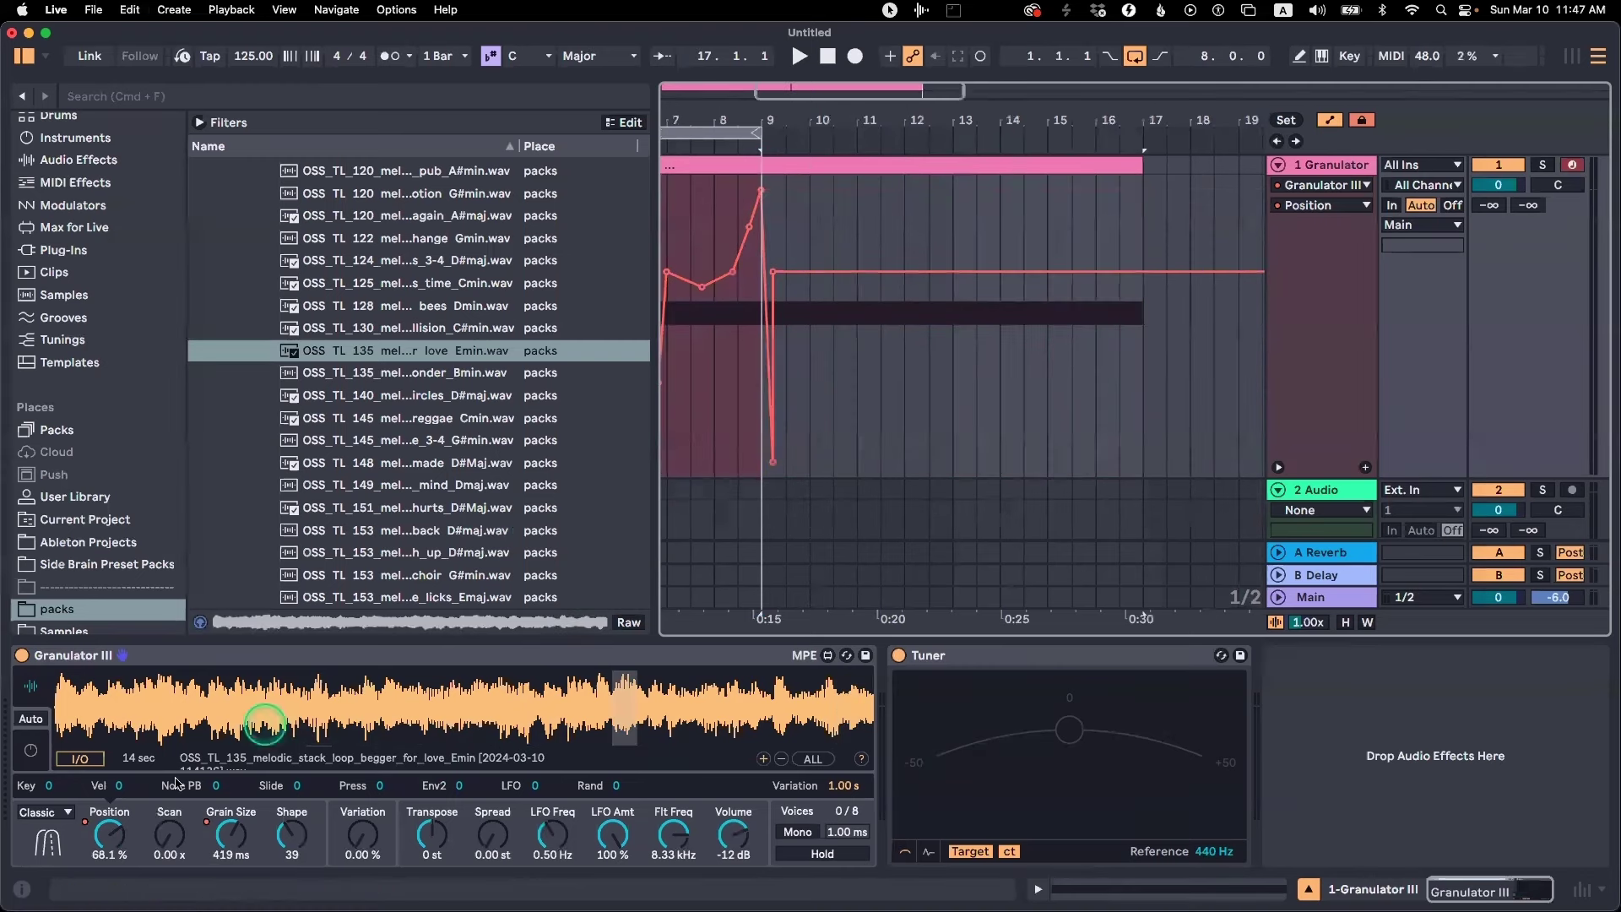
{"action": "key", "text": "Delete"}
{"action": "scroll", "coordinate": [873, 214], "scroll_direction": "left", "scroll_amount": 5}
Select the original eight-bar clip, show the Granulator track's devices again, and hide the automation in the arrangement
{"action": "left_click", "coordinate": [854, 176]}
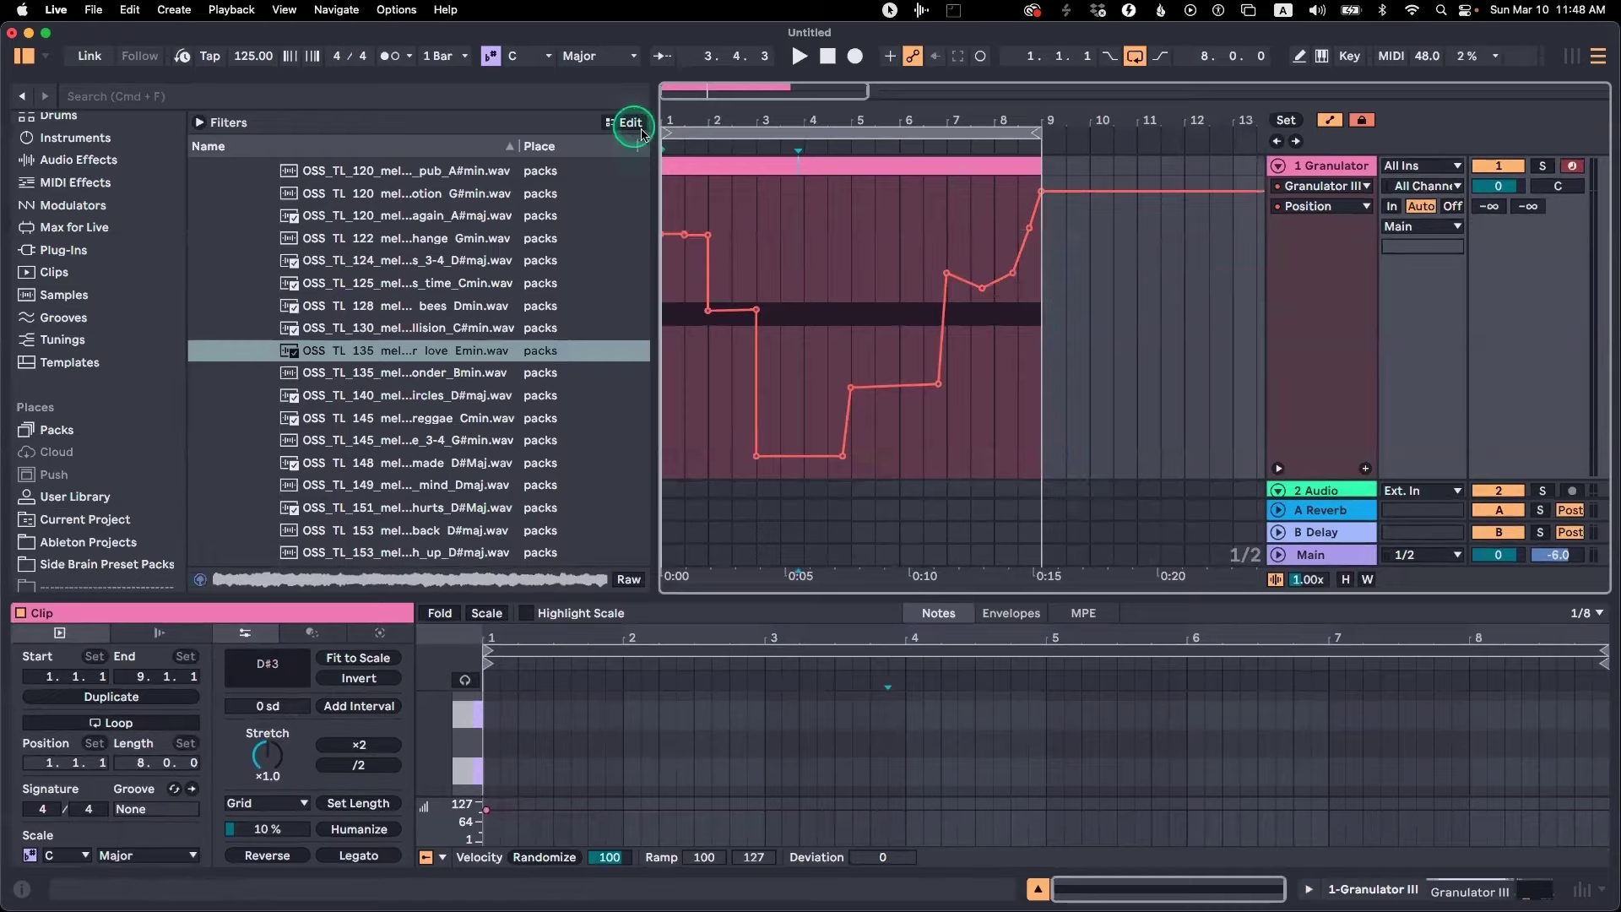
{"action": "left_click", "coordinate": [705, 163]}
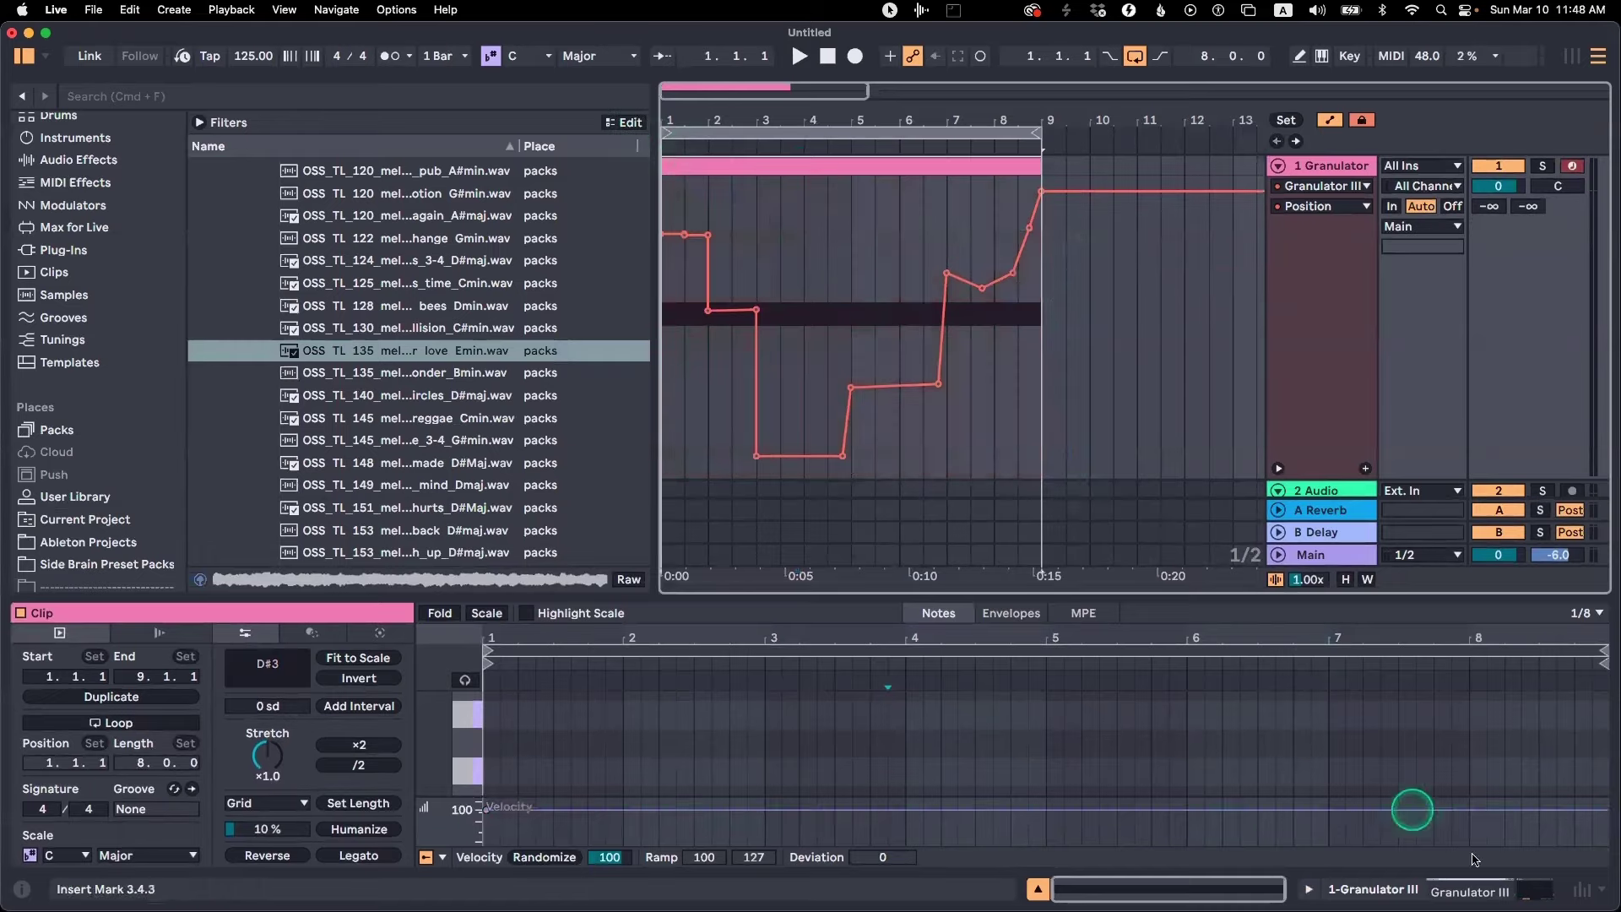
{"action": "left_click", "coordinate": [1398, 889]}
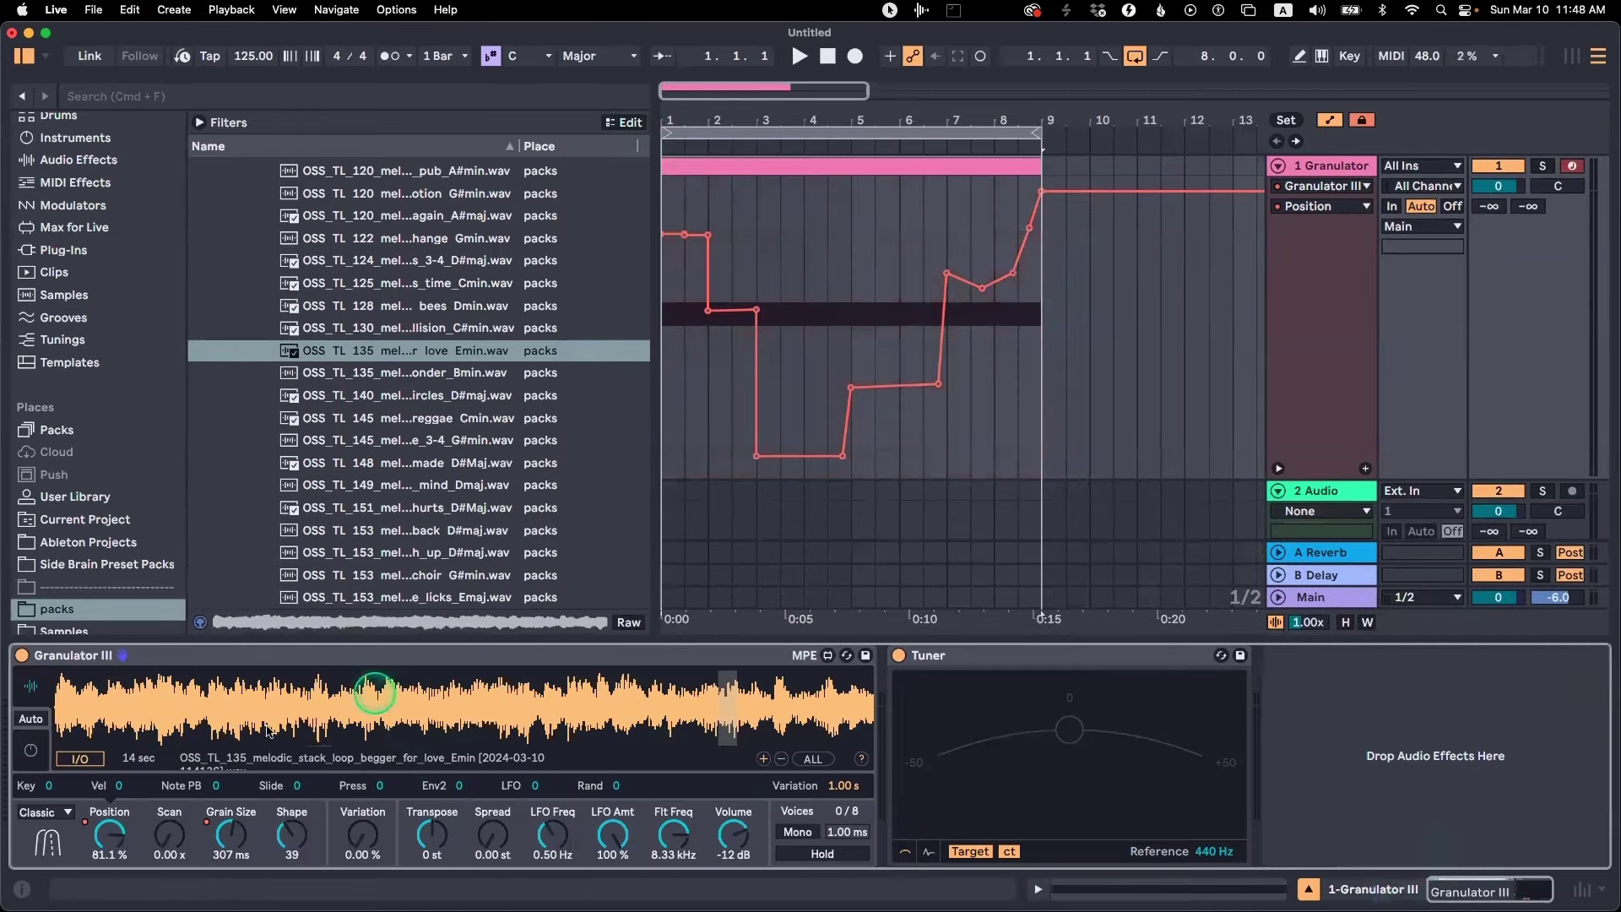
{"action": "left_click", "coordinate": [1305, 215]}
Switch to Notes, highlight the topic "Generative Ambient Textures" in the Granulator III study list, and return to the Granulator track in Live
{"action": "key", "text": "super+Tab"}
{"action": "key", "text": "super+Tab"}
{"action": "key", "text": "super+Tab"}
{"action": "key", "text": "super+Tab"}
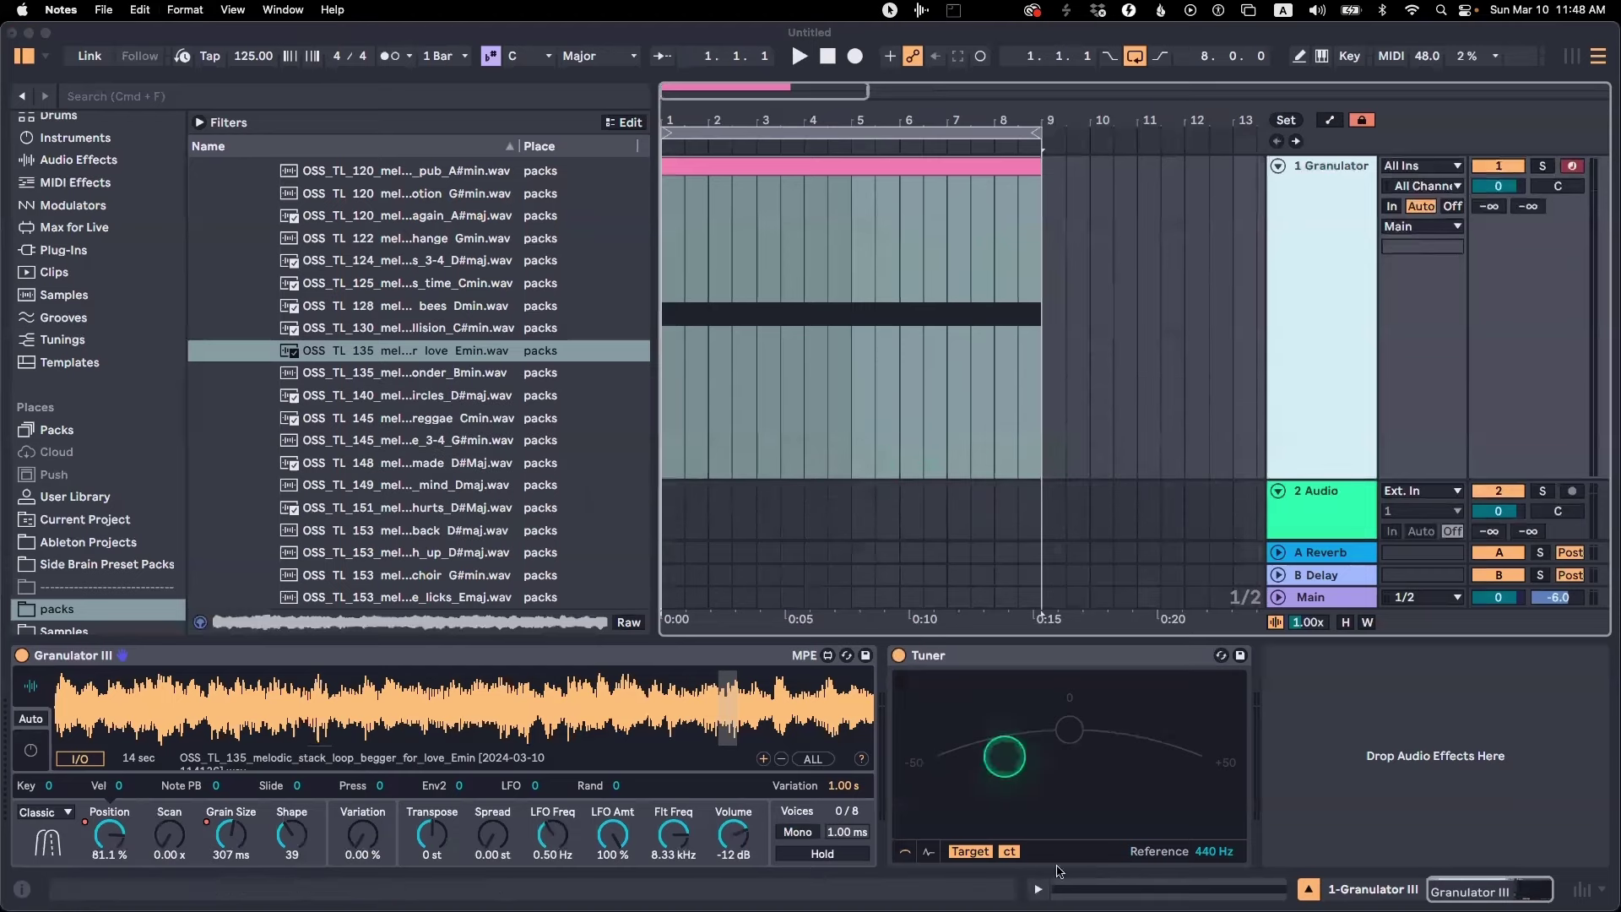
{"action": "left_click", "coordinate": [1479, 876]}
{"action": "left_click", "coordinate": [1142, 477]}
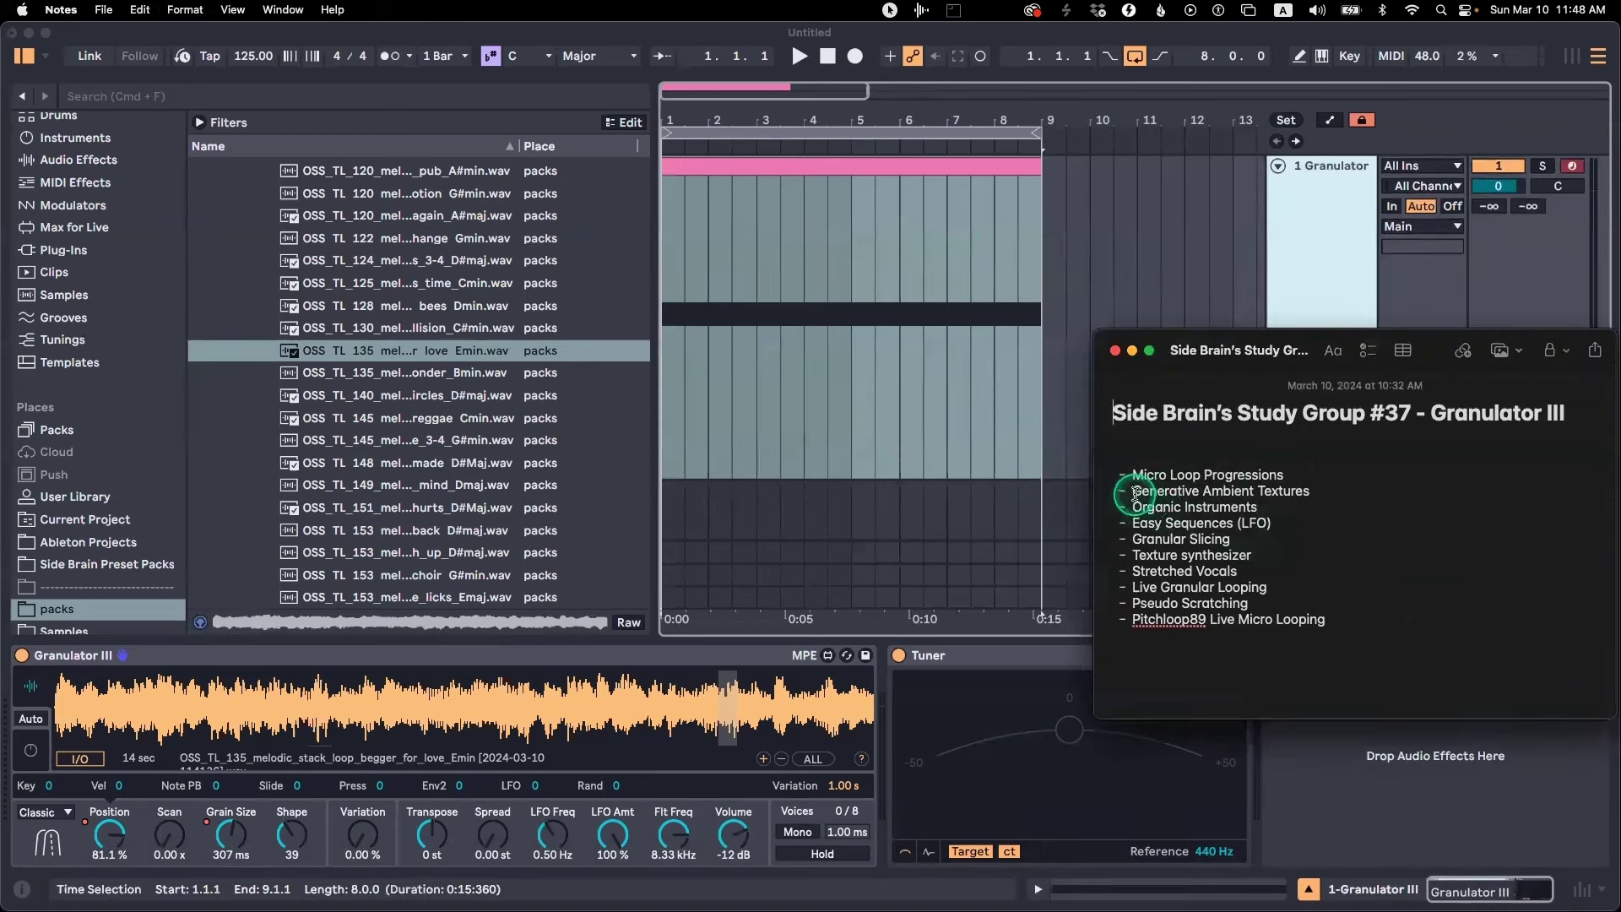
{"action": "left_click_drag", "start_coordinate": [1134, 493], "coordinate": [1314, 493]}
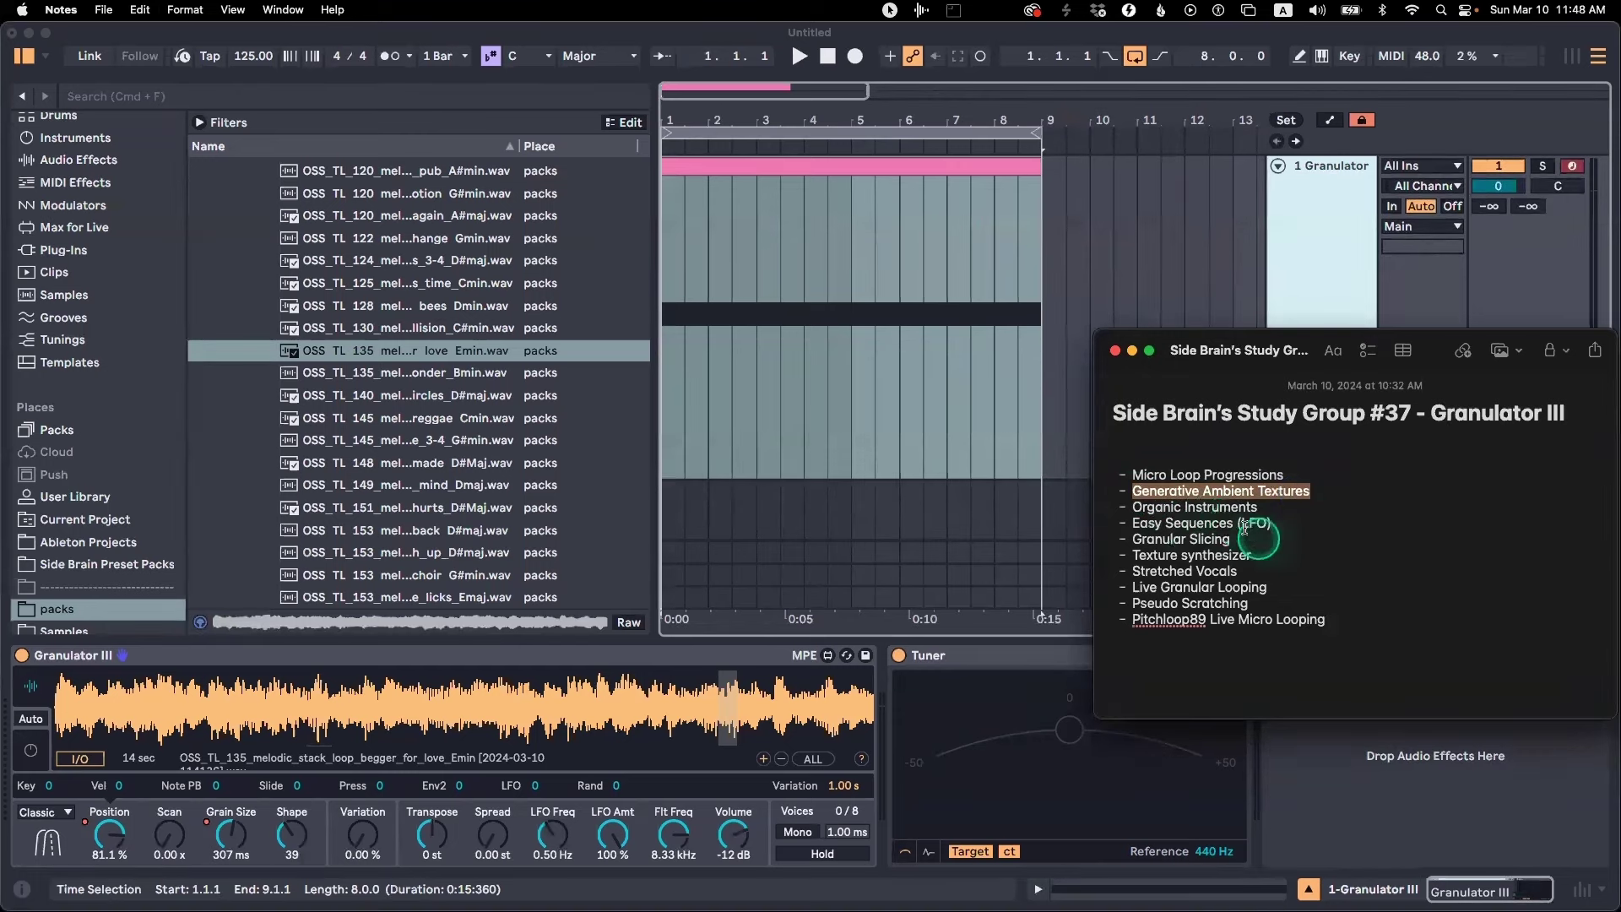
{"action": "left_click", "coordinate": [1298, 211]}
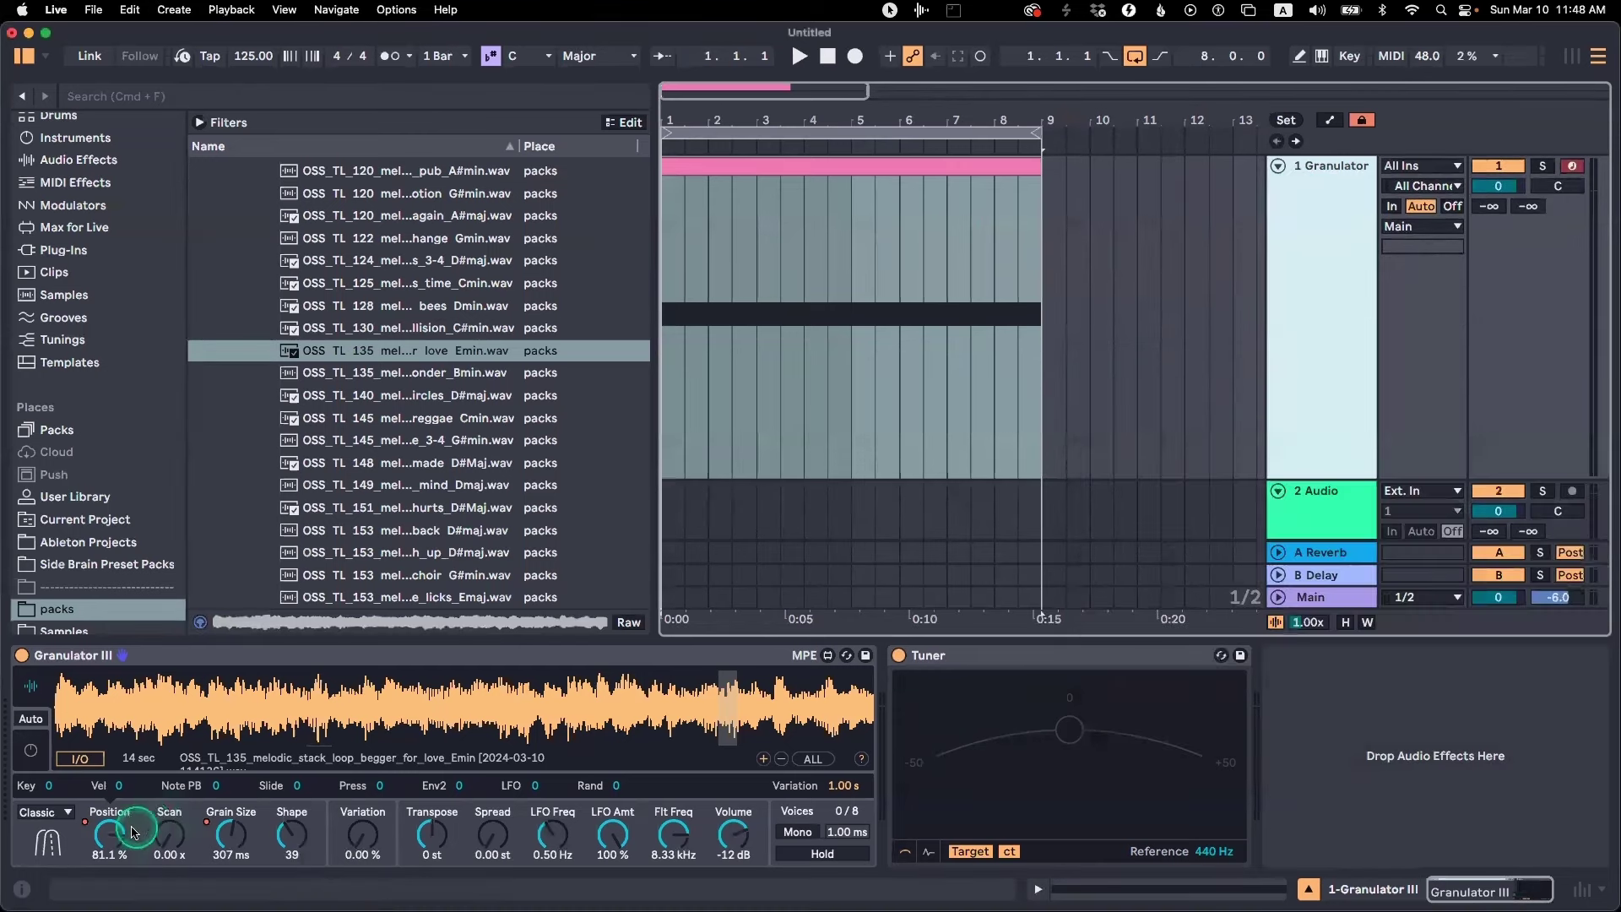